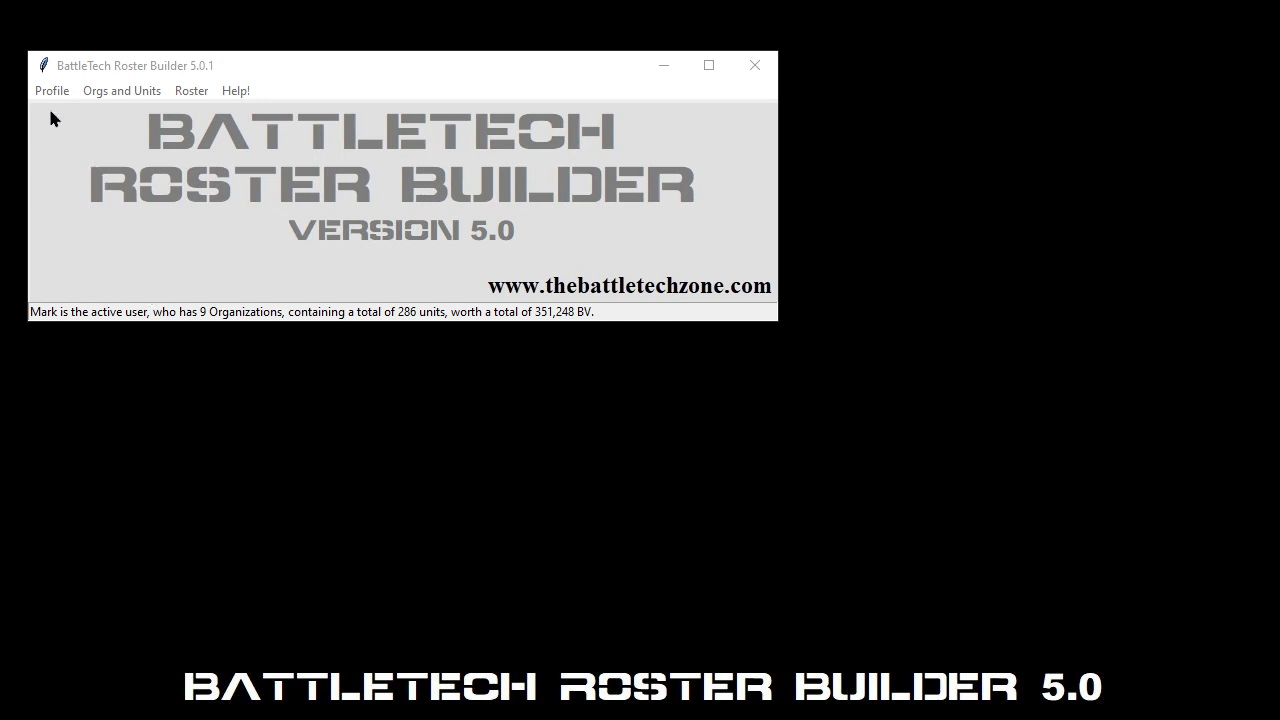
Start a new profile and enter the player's first name as the profile name.
click(45, 94)
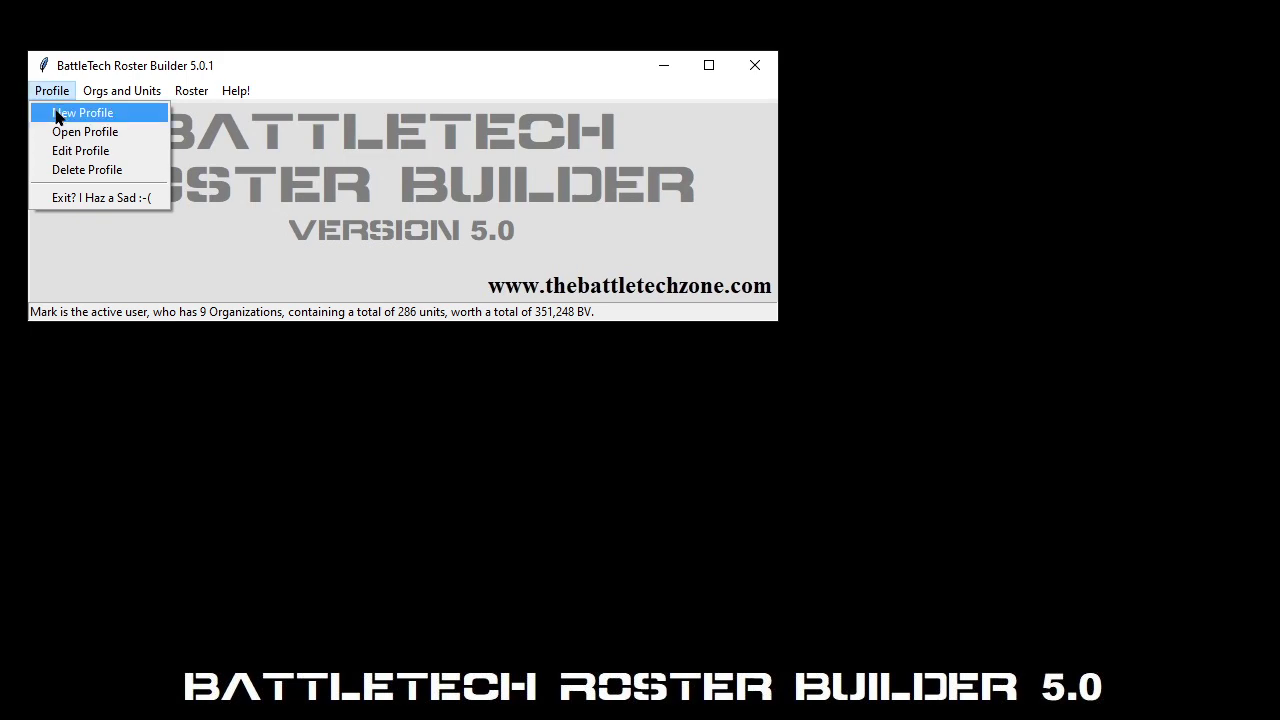
click(57, 114)
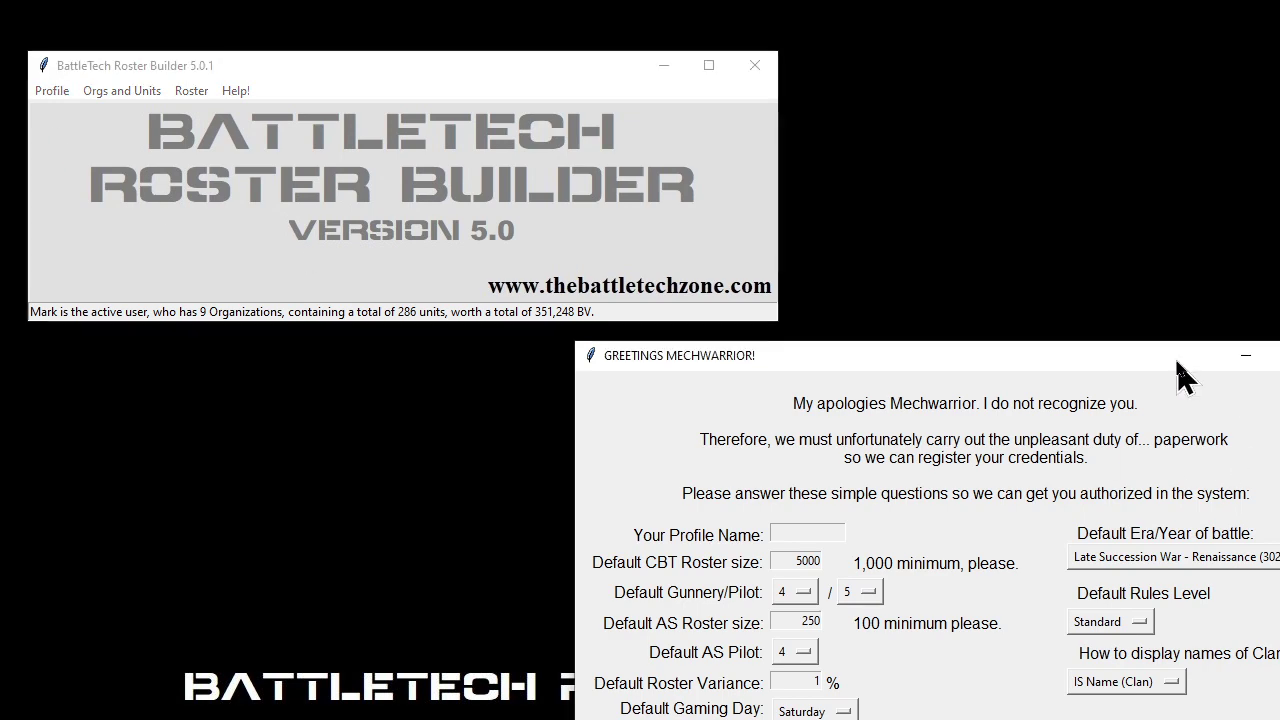
drag(1177, 363, 798, 207)
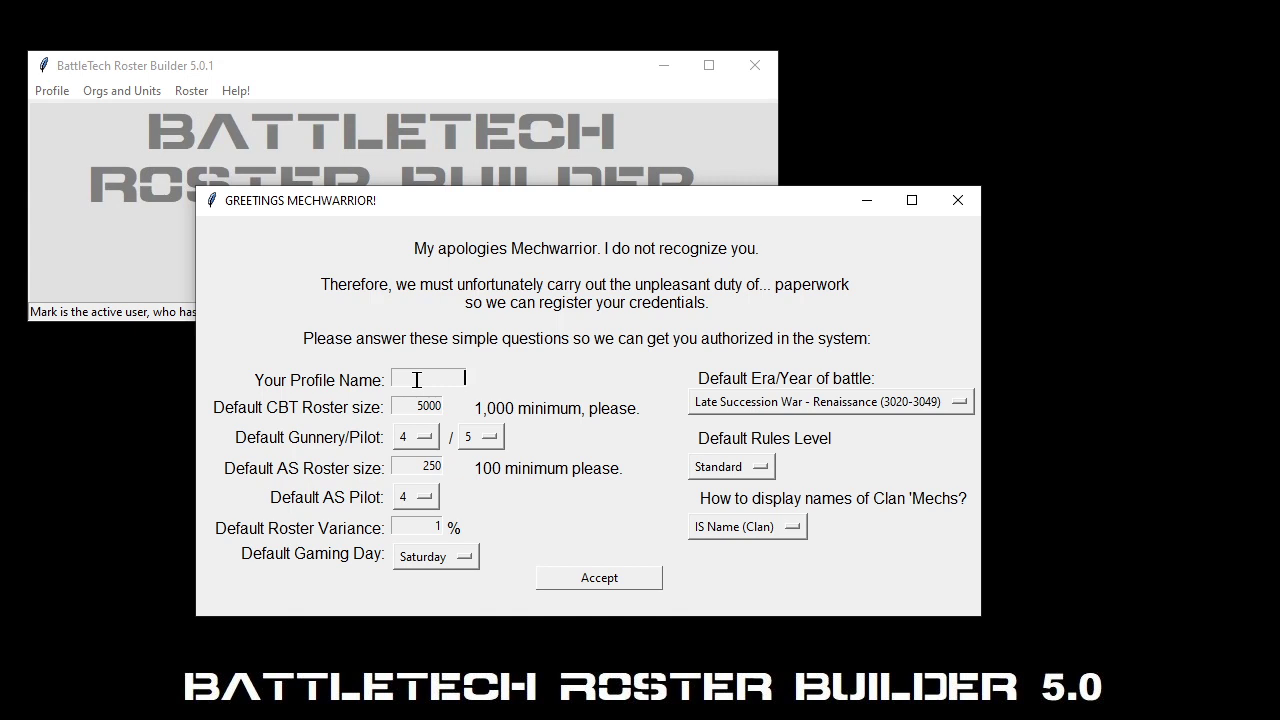
text(Kenny)
Check the gaming day and Clan 'Mech naming choices, and create the profile with the preset default settings.
click(471, 558)
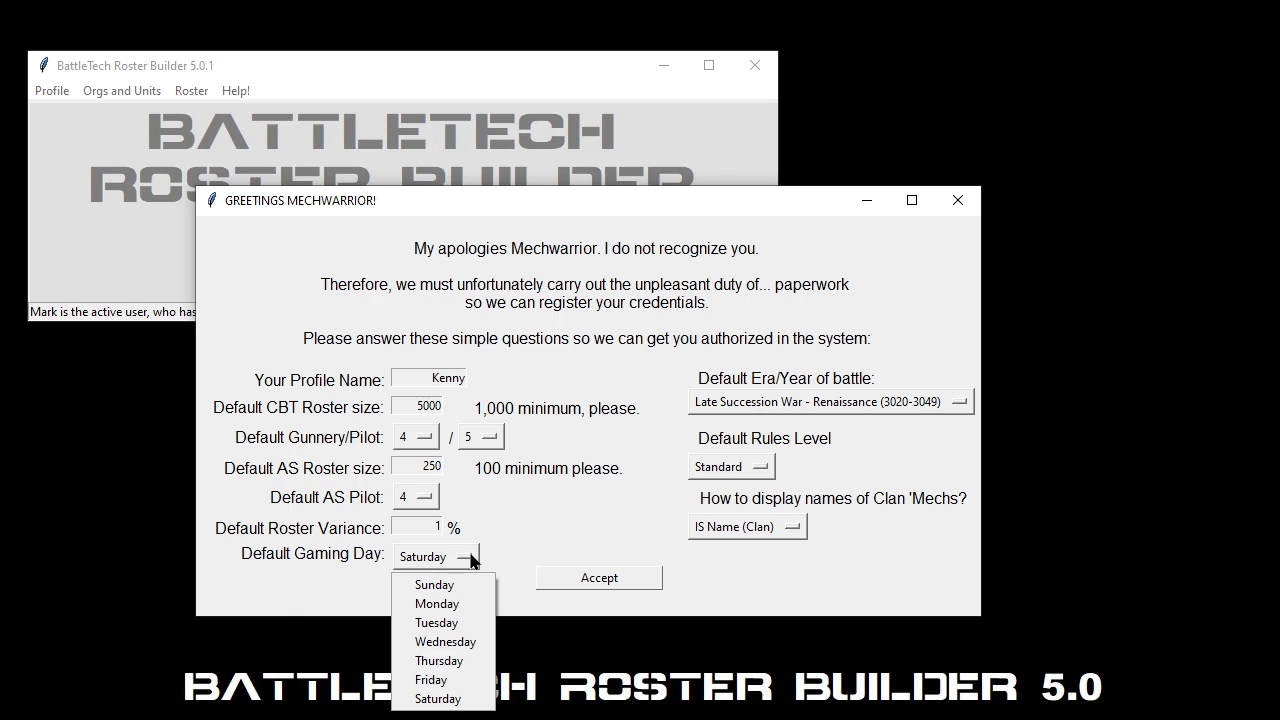
click(591, 531)
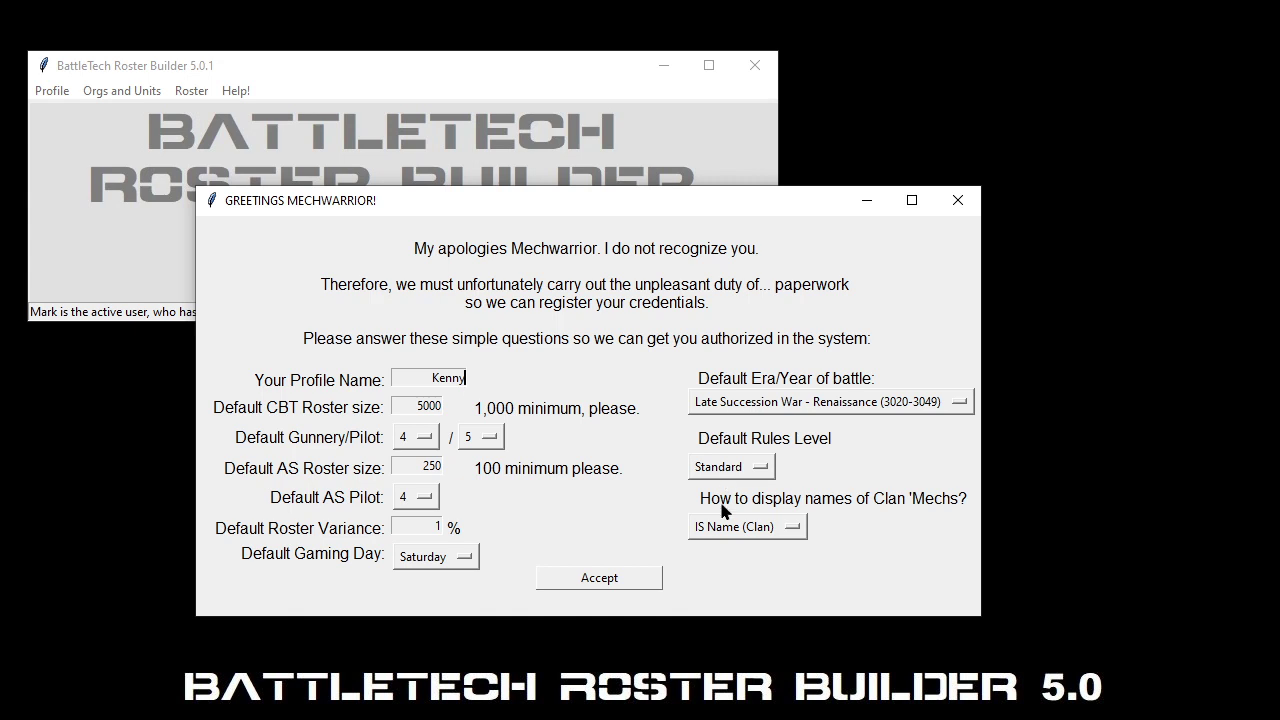
click(793, 527)
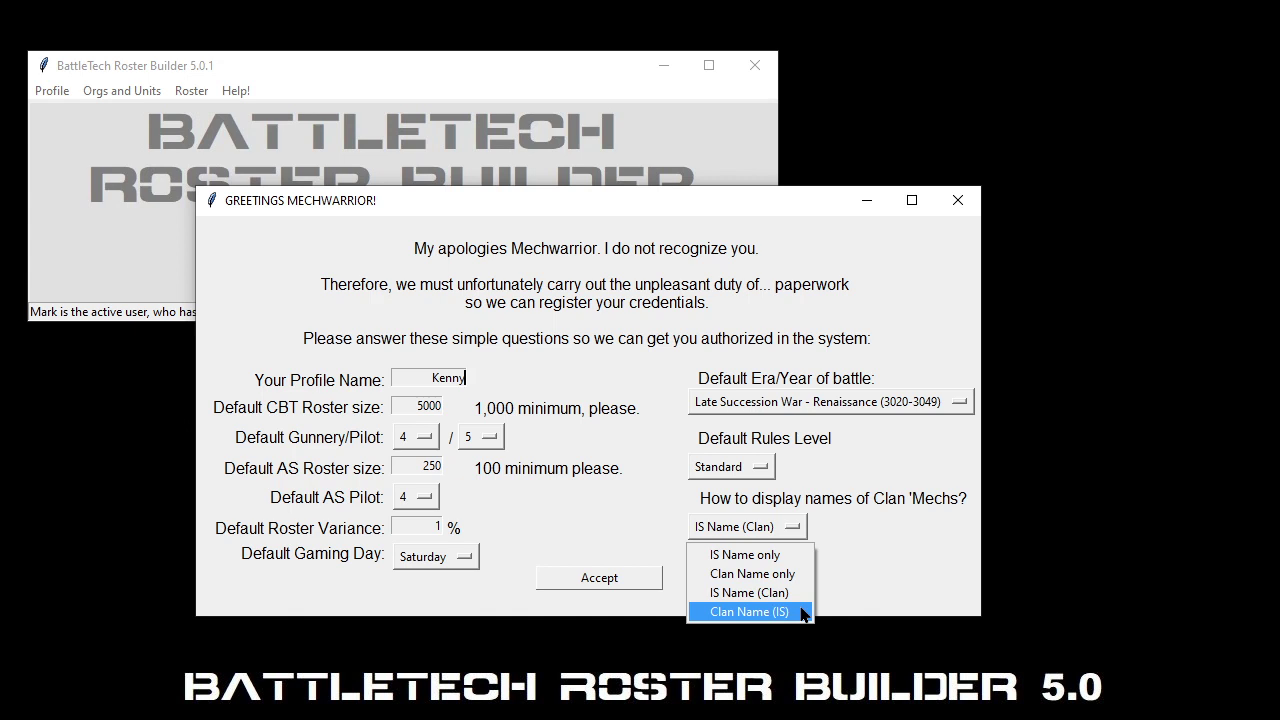
click(884, 578)
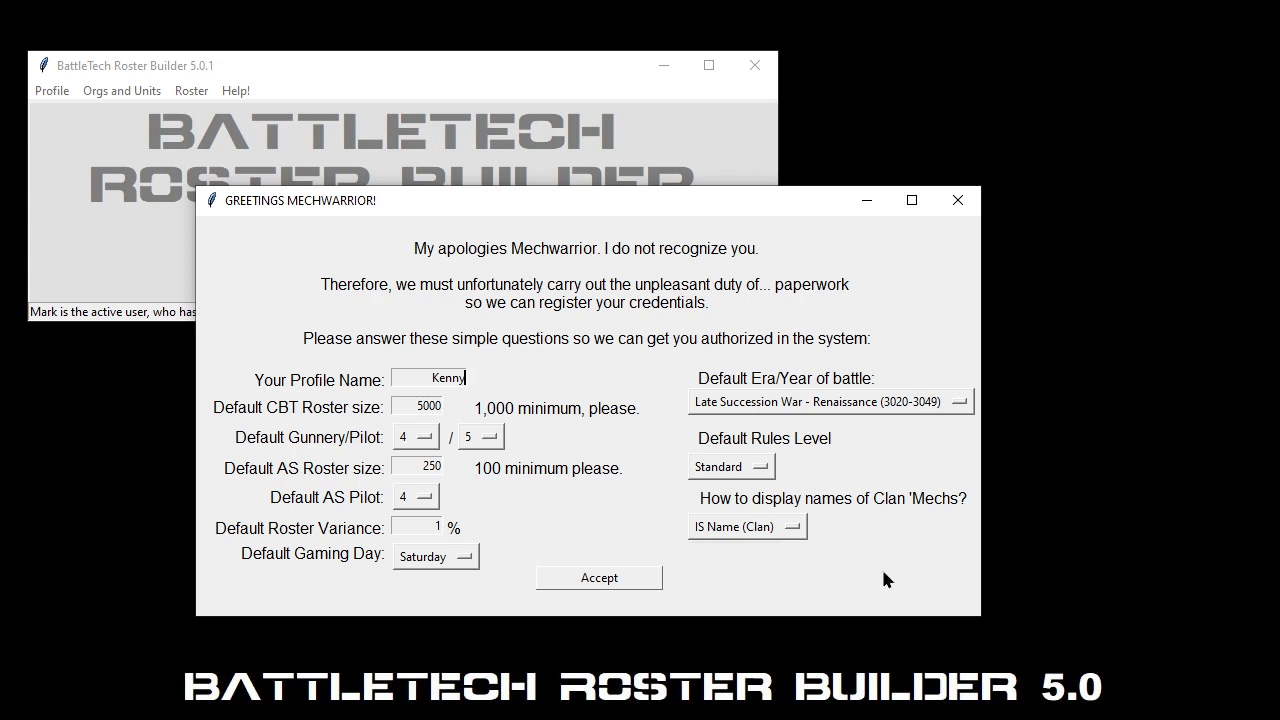
click(577, 581)
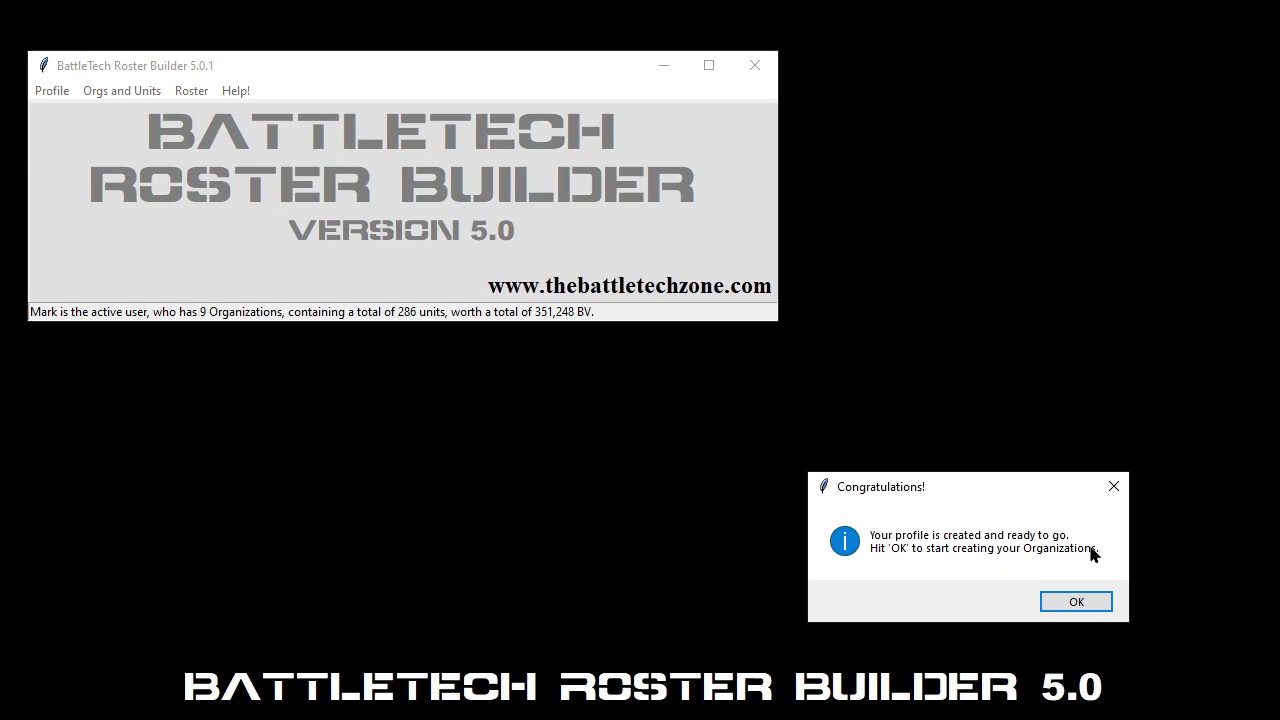
click(1067, 605)
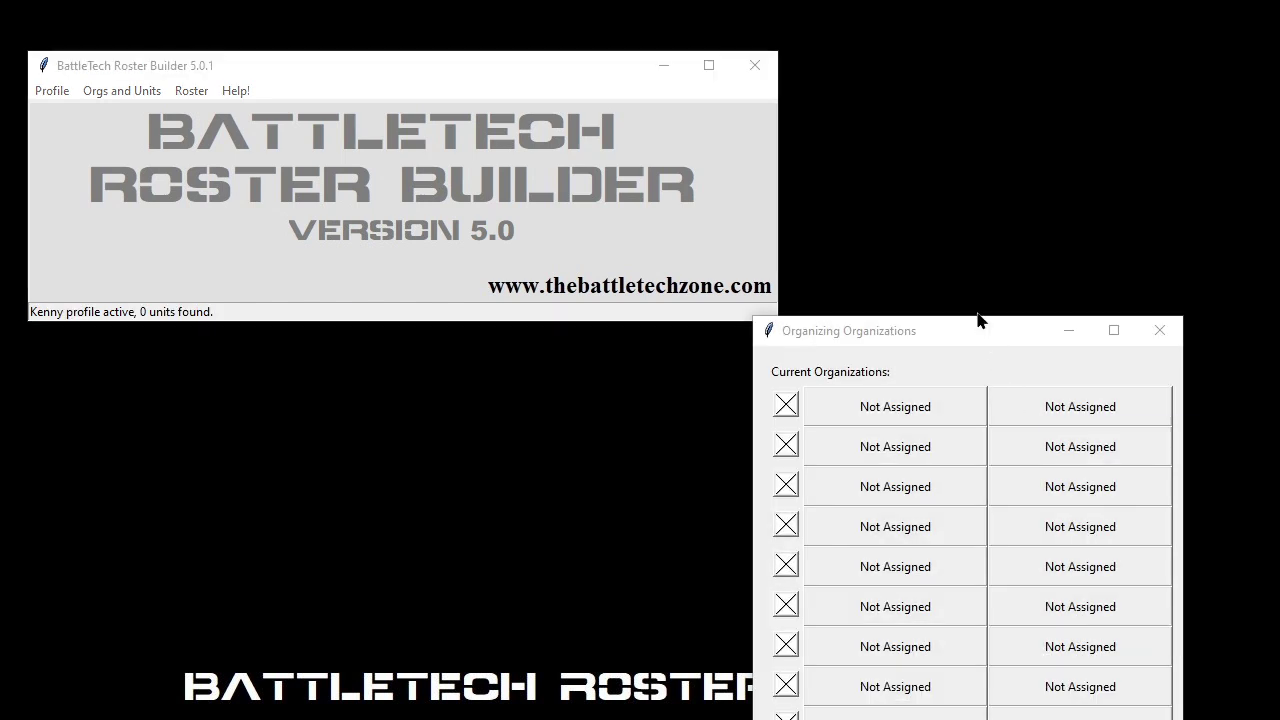
Name the first unassigned organization with the profile name in possessive form followed by "Killers".
drag(977, 336, 742, 117)
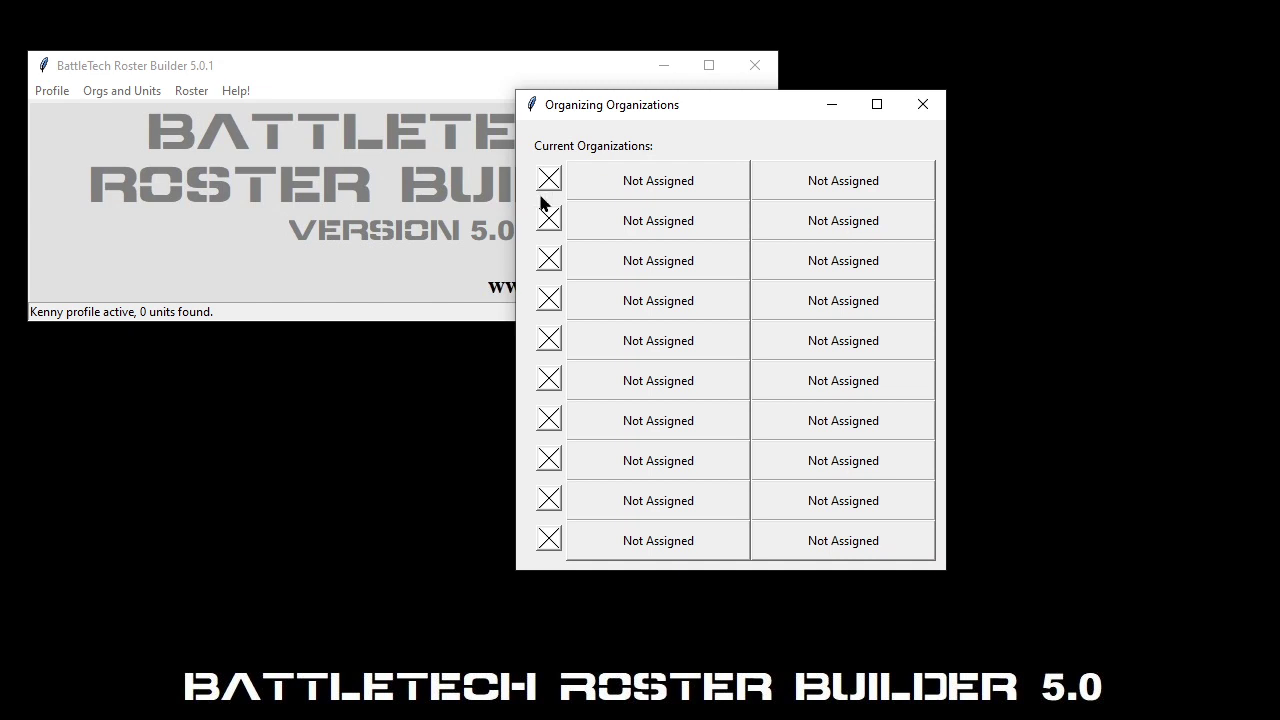
click(686, 190)
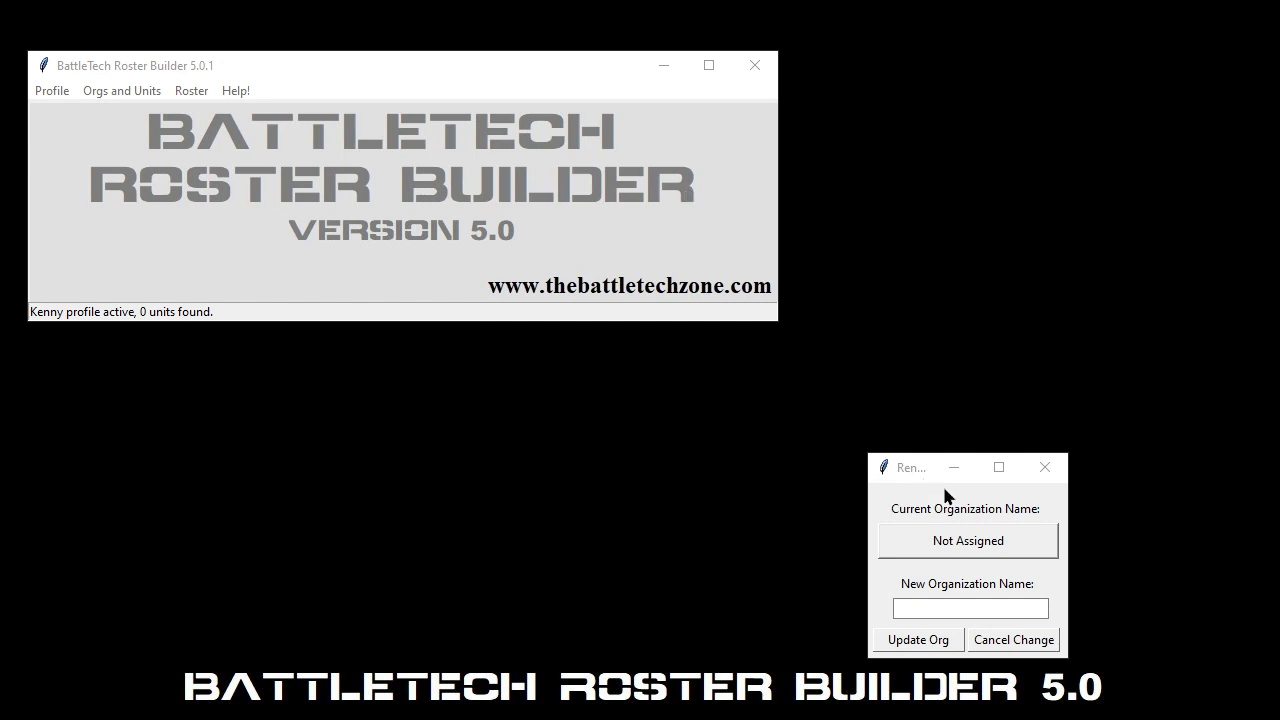
click(943, 606)
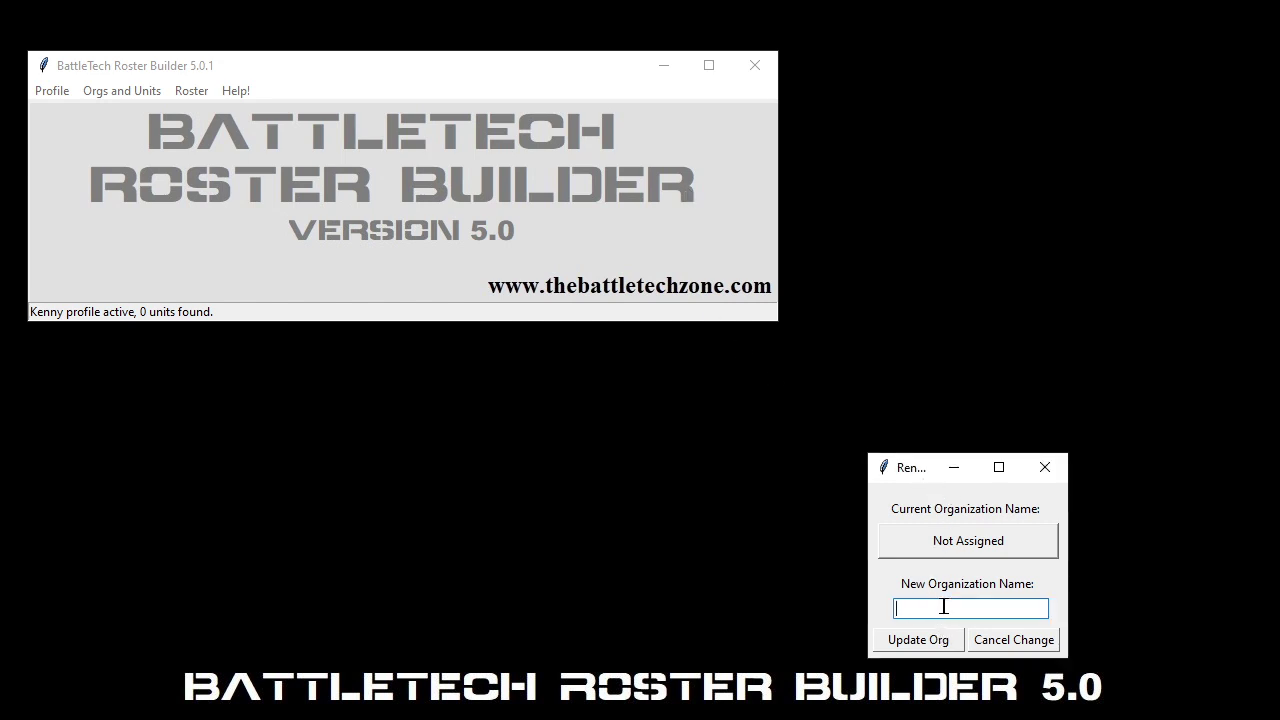
text(Kenny';s)
key(BackSpace)
text(s Killers)
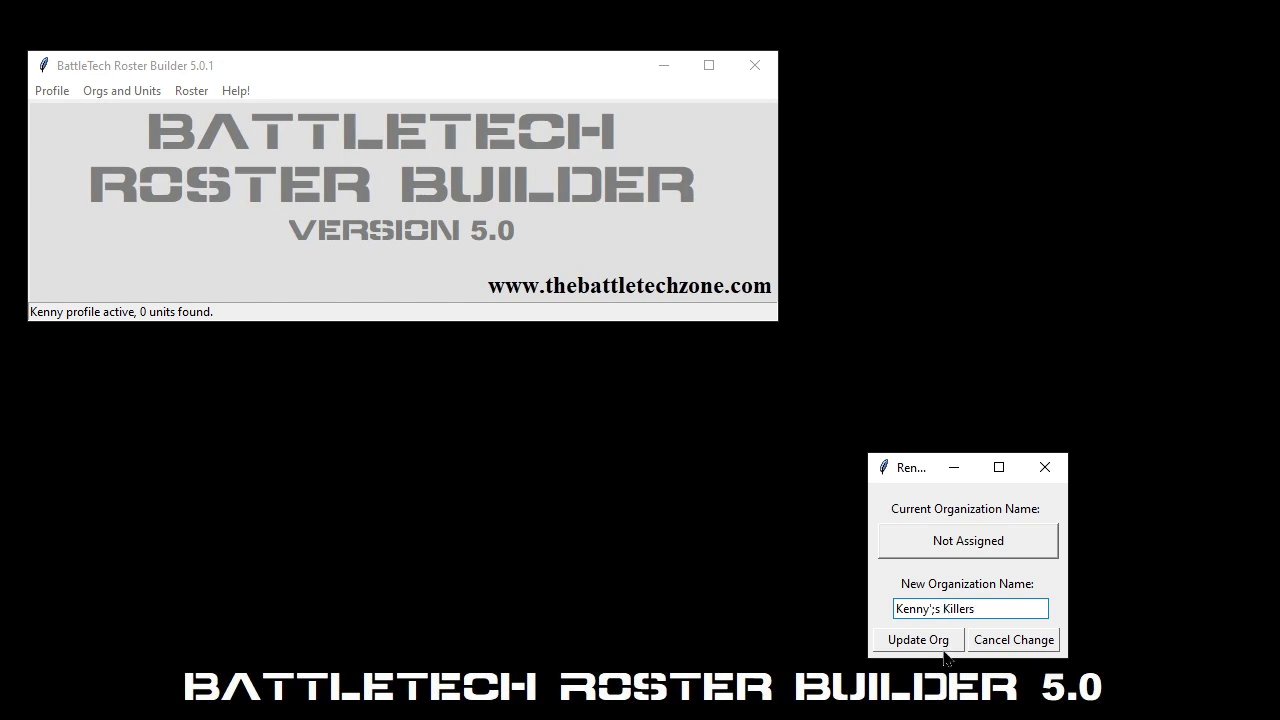
click(939, 645)
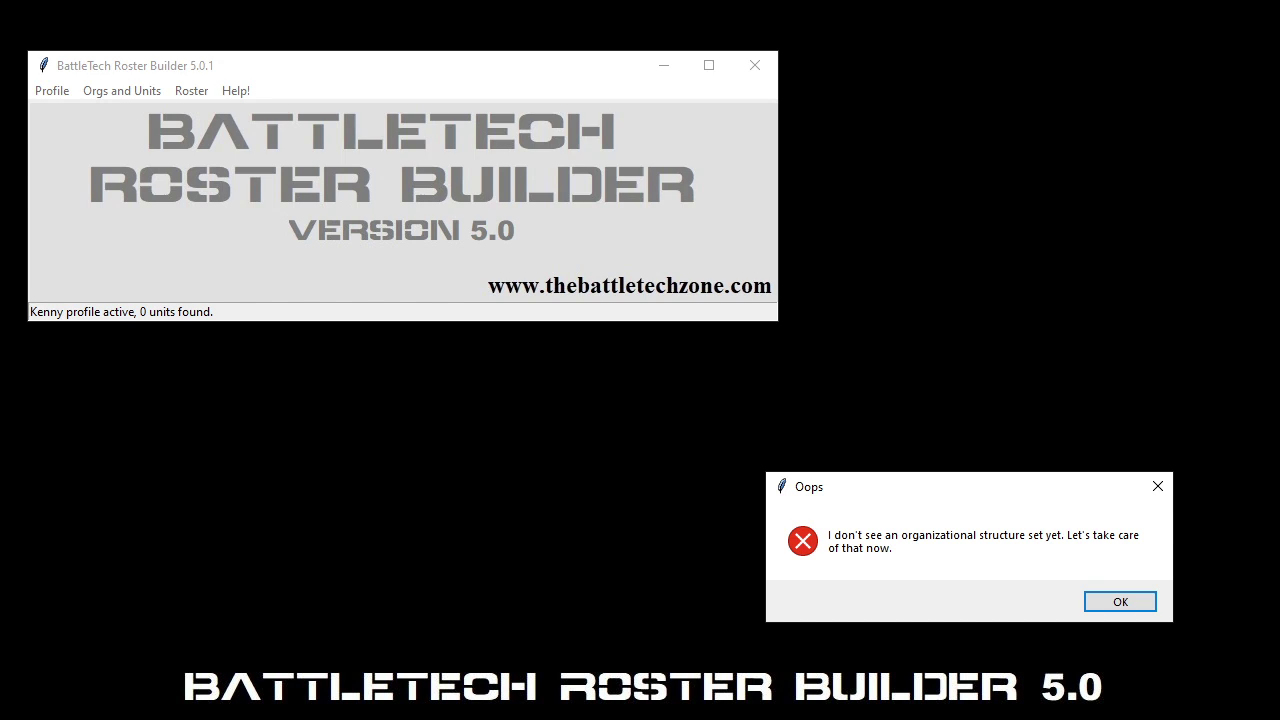
Compare the available organizational structures and assign IS Standard Battalion to the new Killers organization.
click(1121, 605)
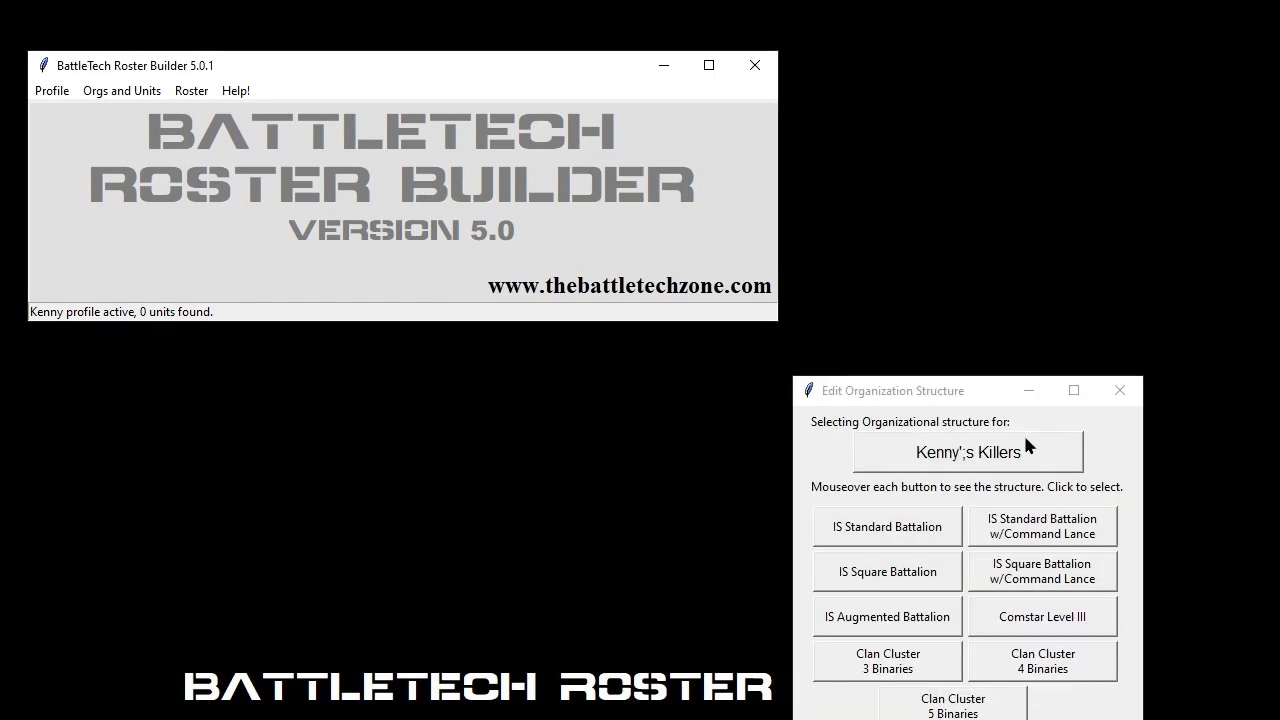
drag(970, 389, 758, 93)
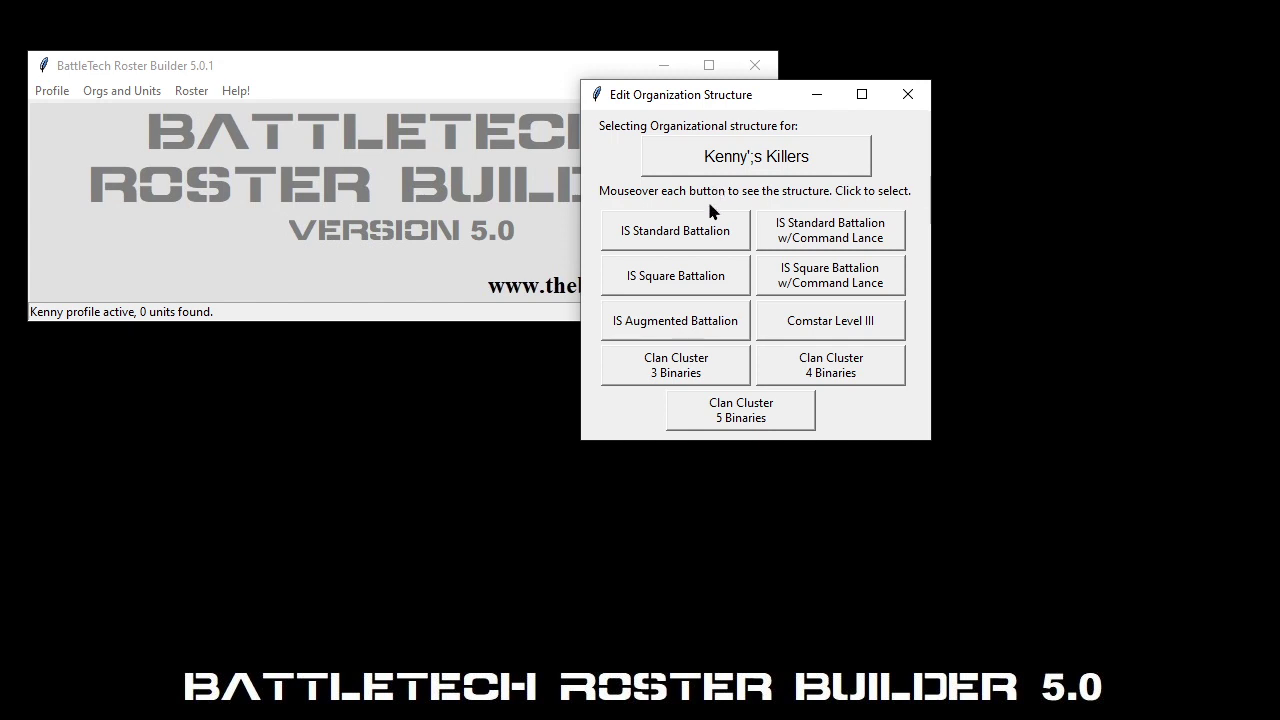
mouse_move(710, 231)
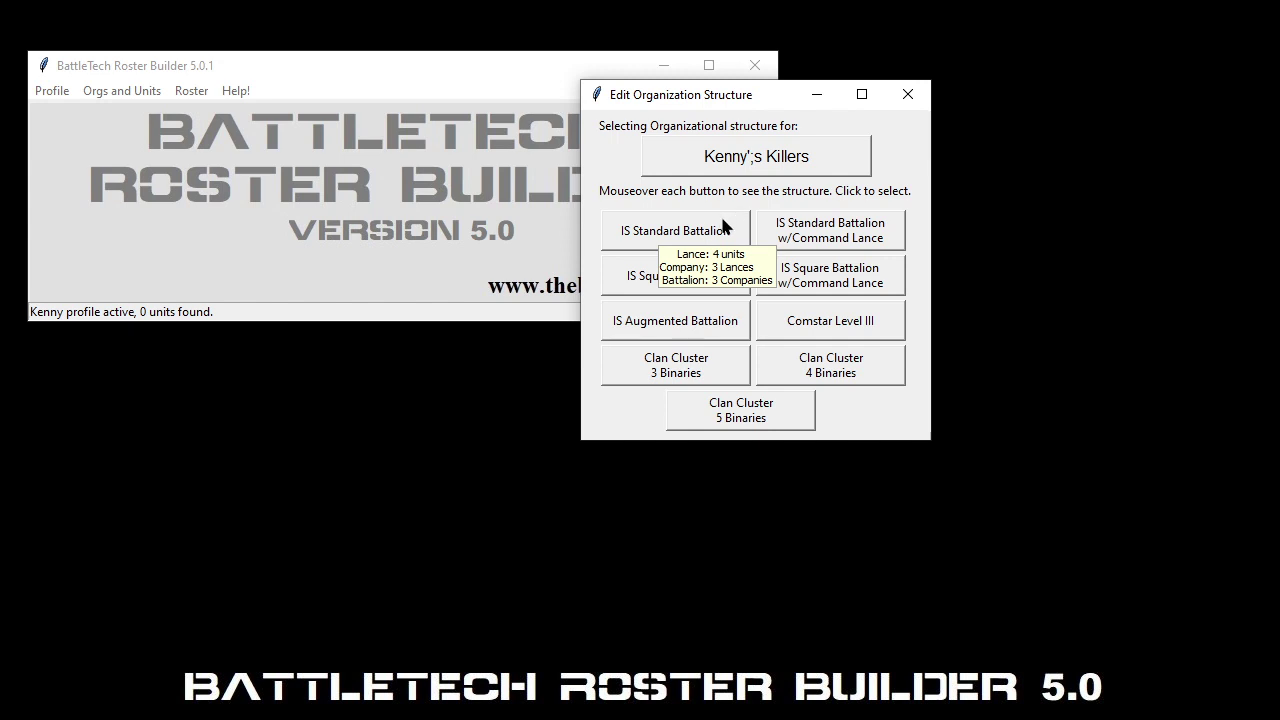
mouse_move(778, 227)
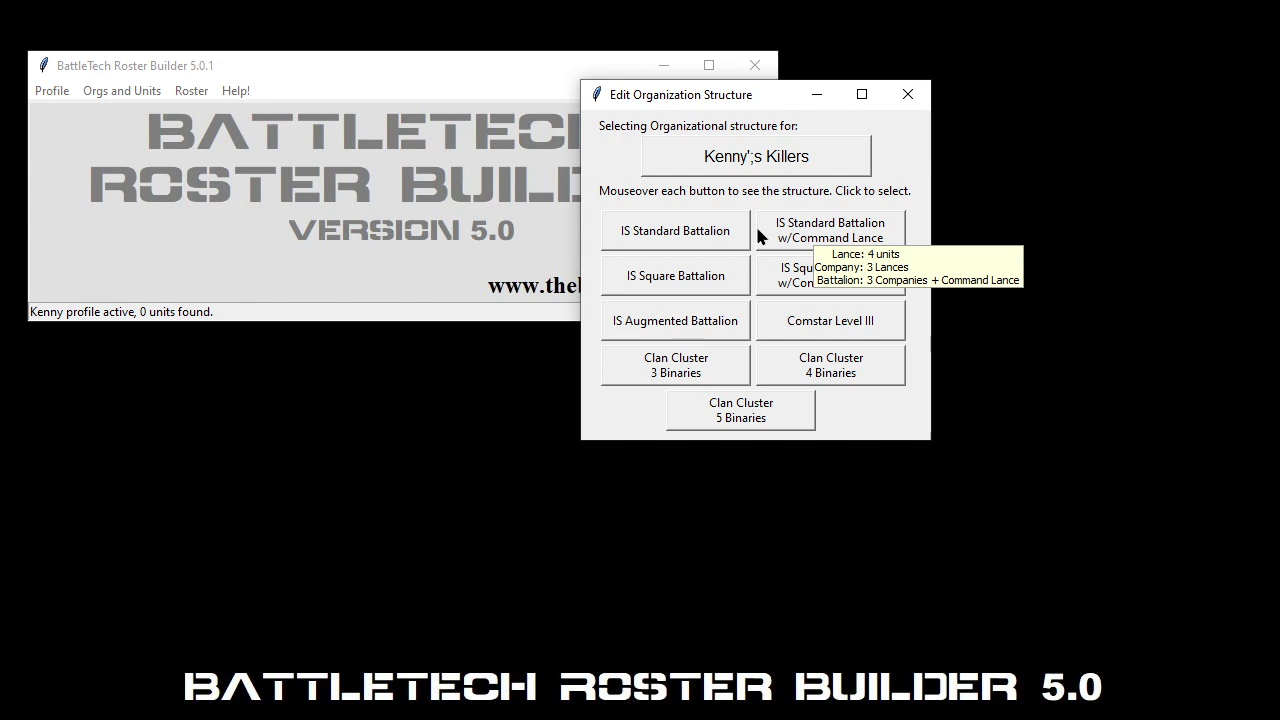
mouse_move(690, 362)
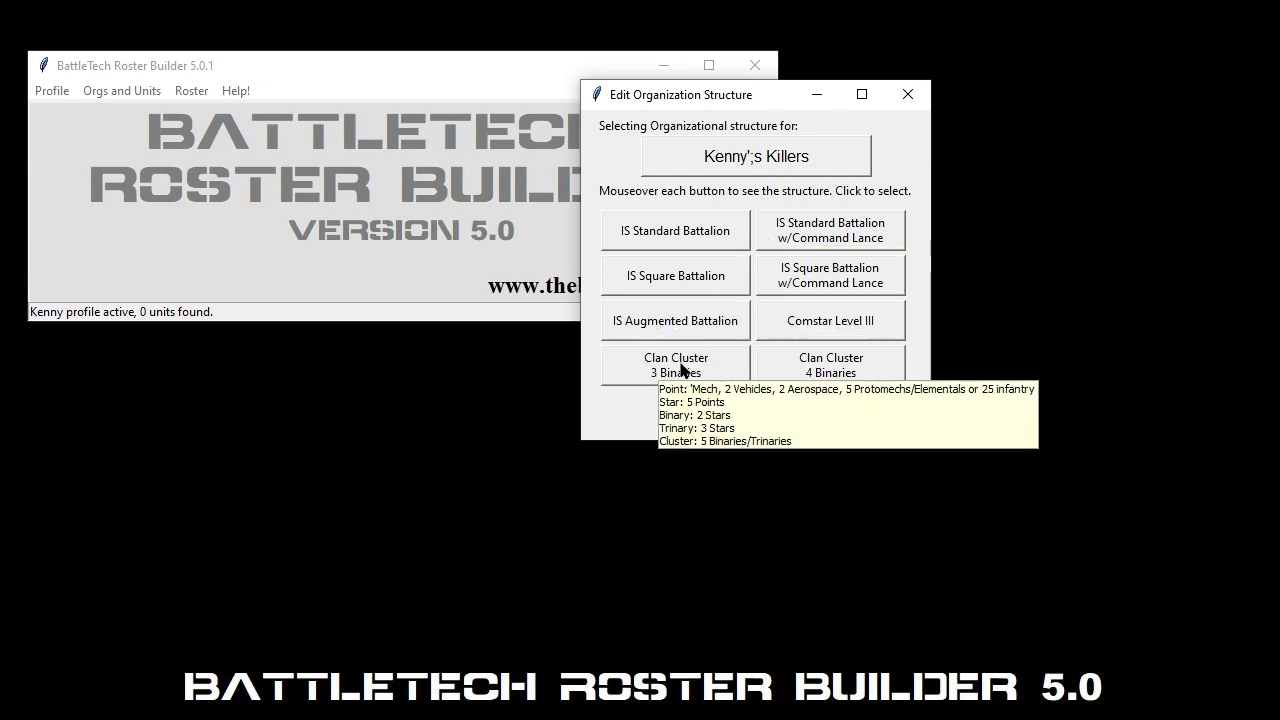
mouse_move(810, 360)
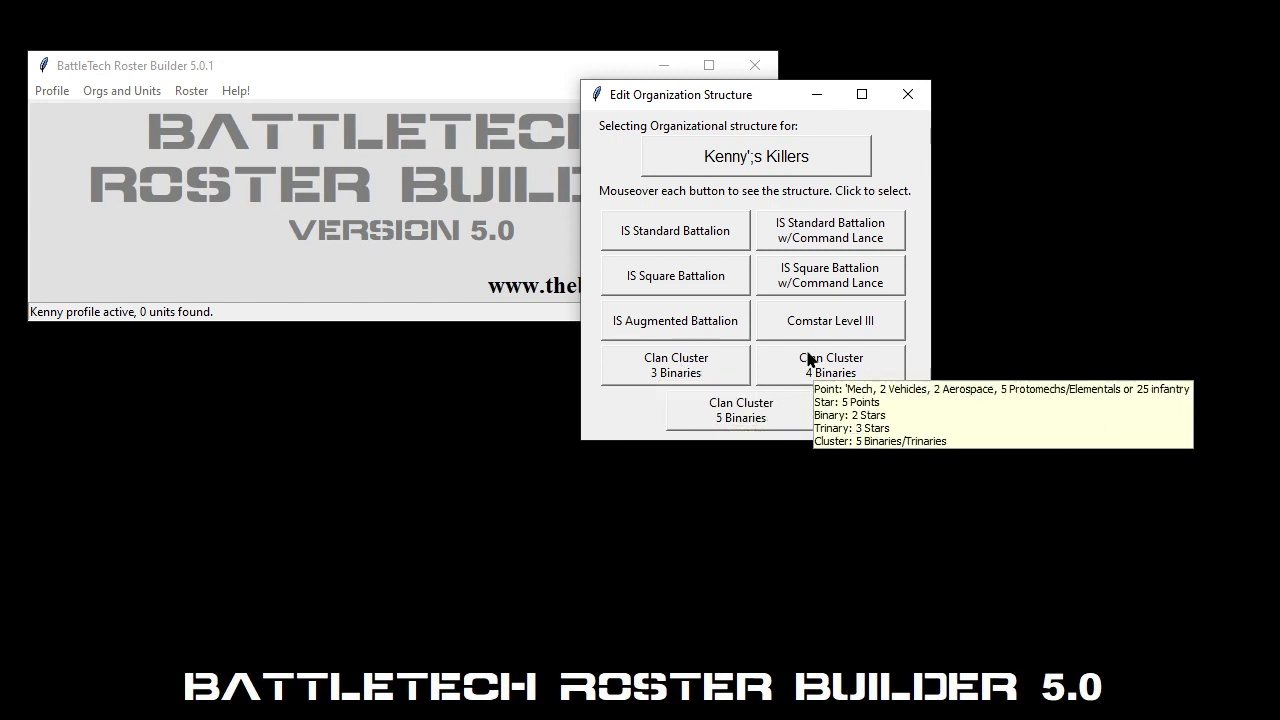
mouse_move(834, 331)
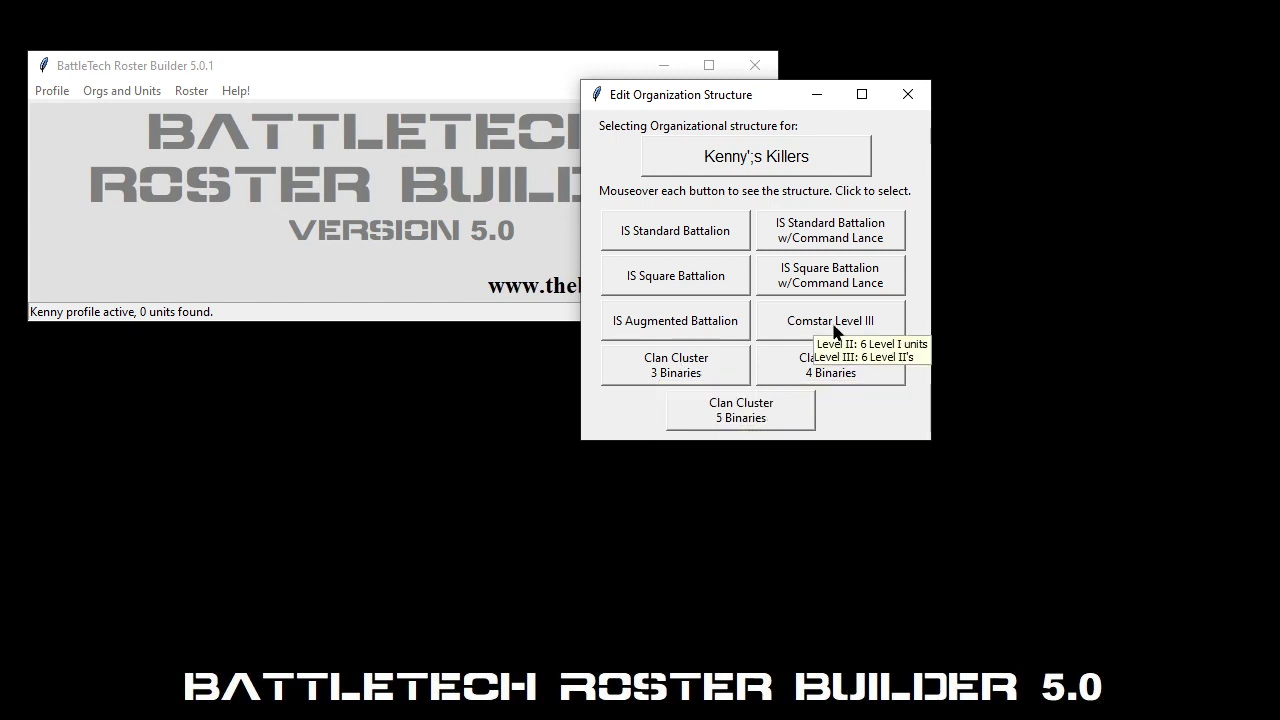
mouse_move(742, 243)
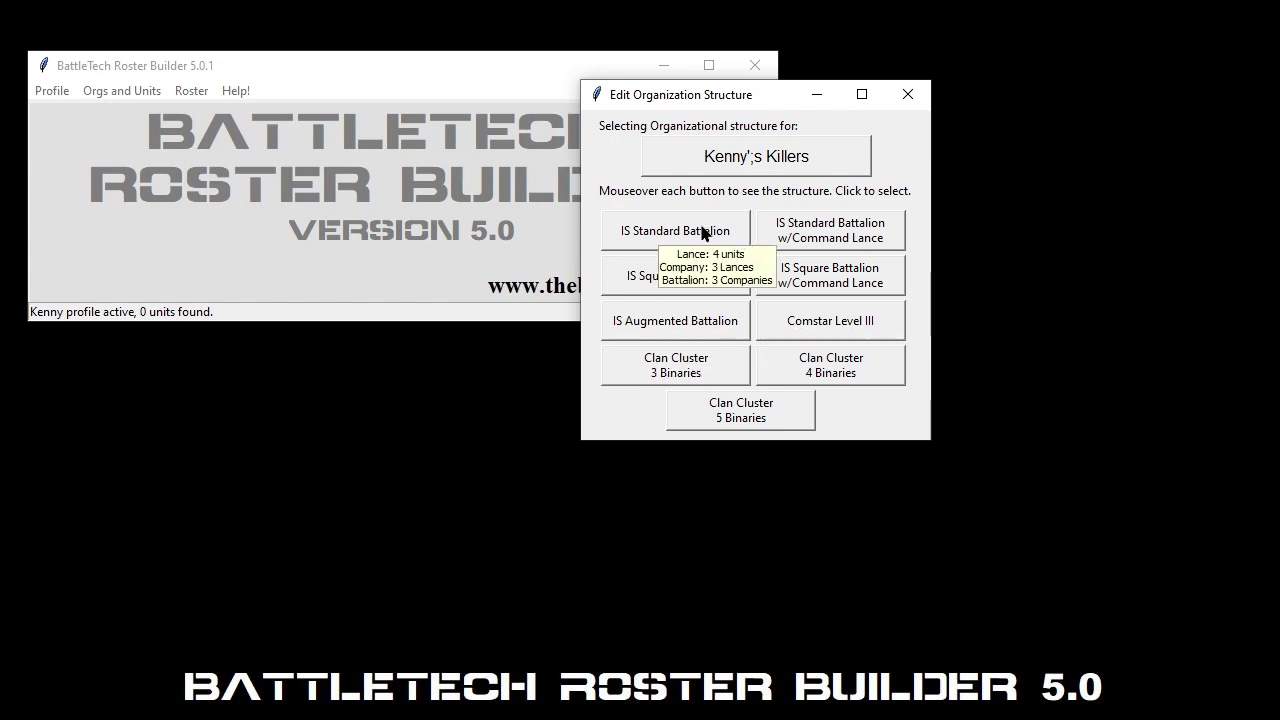
click(703, 233)
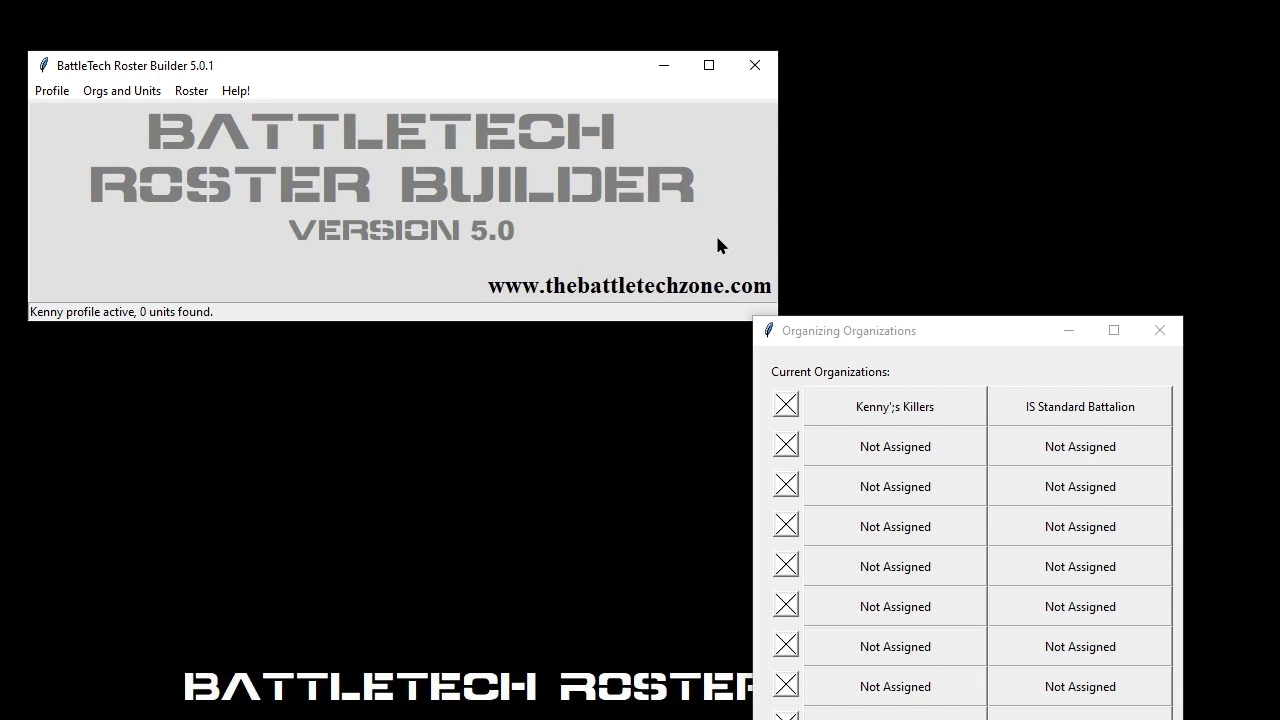
Change the Killers organization's structure to Comstar Level III and close the organizations list.
click(1085, 407)
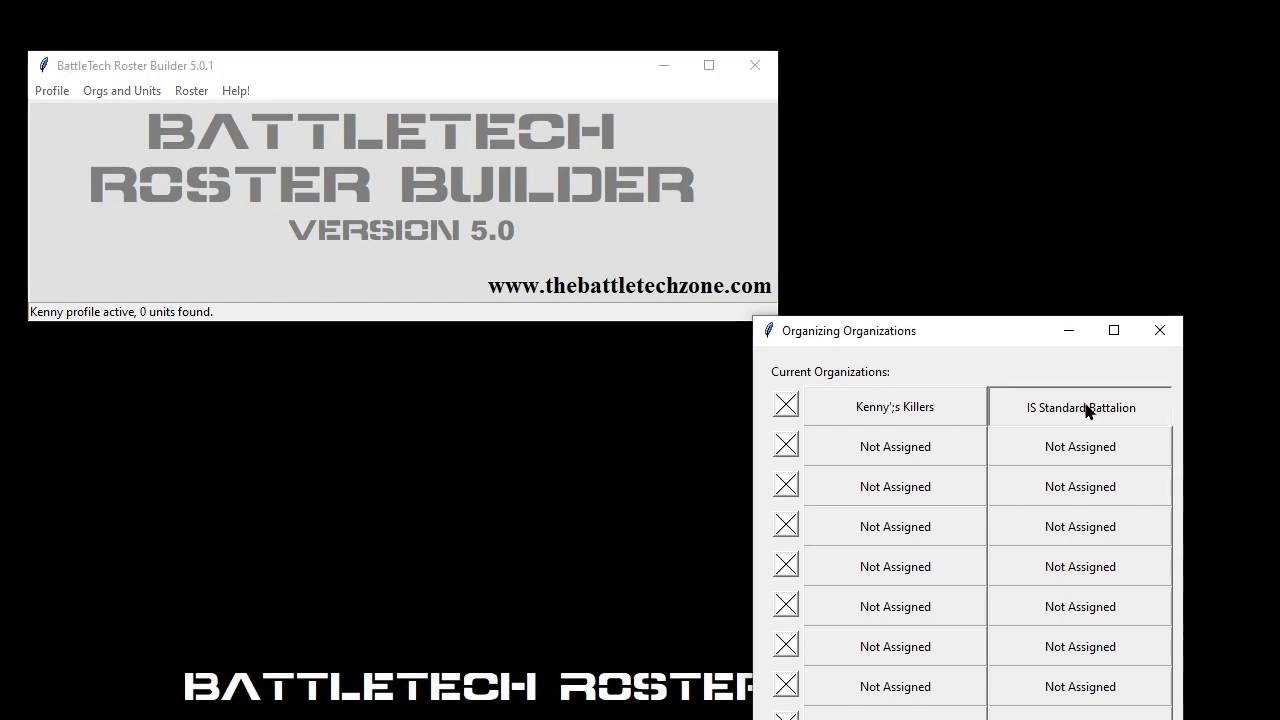
mouse_move(907, 535)
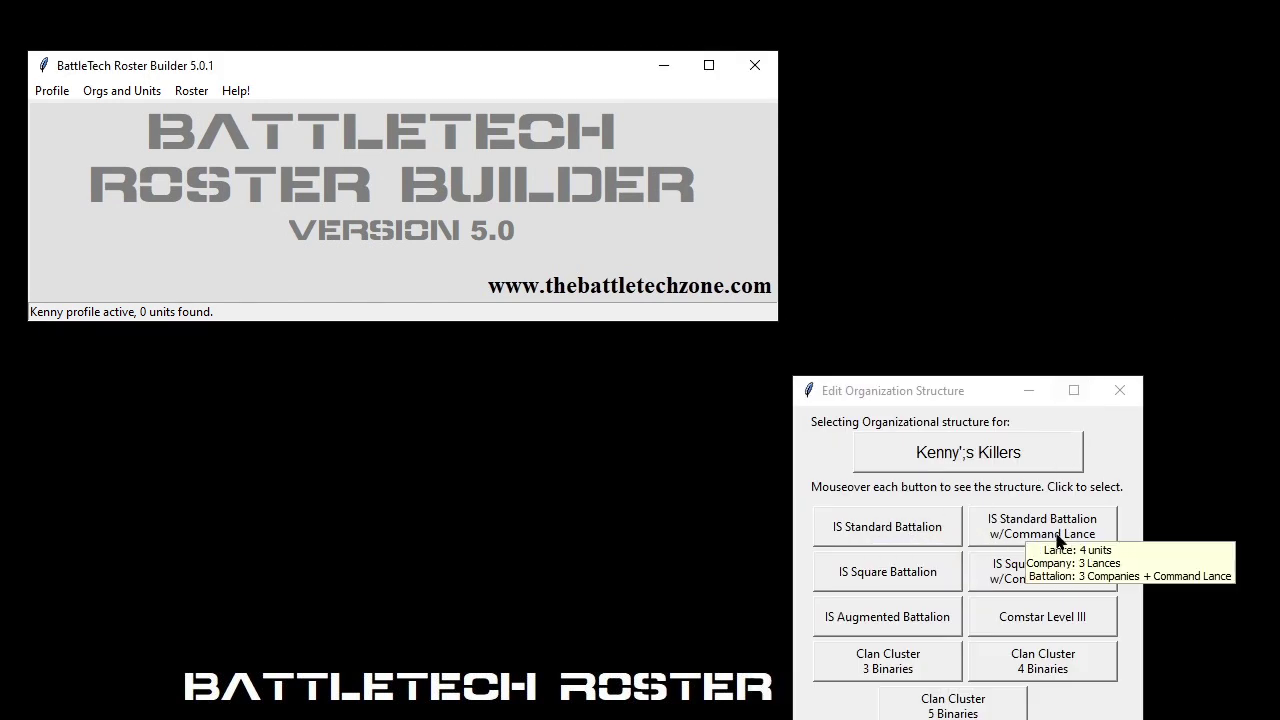
click(1043, 615)
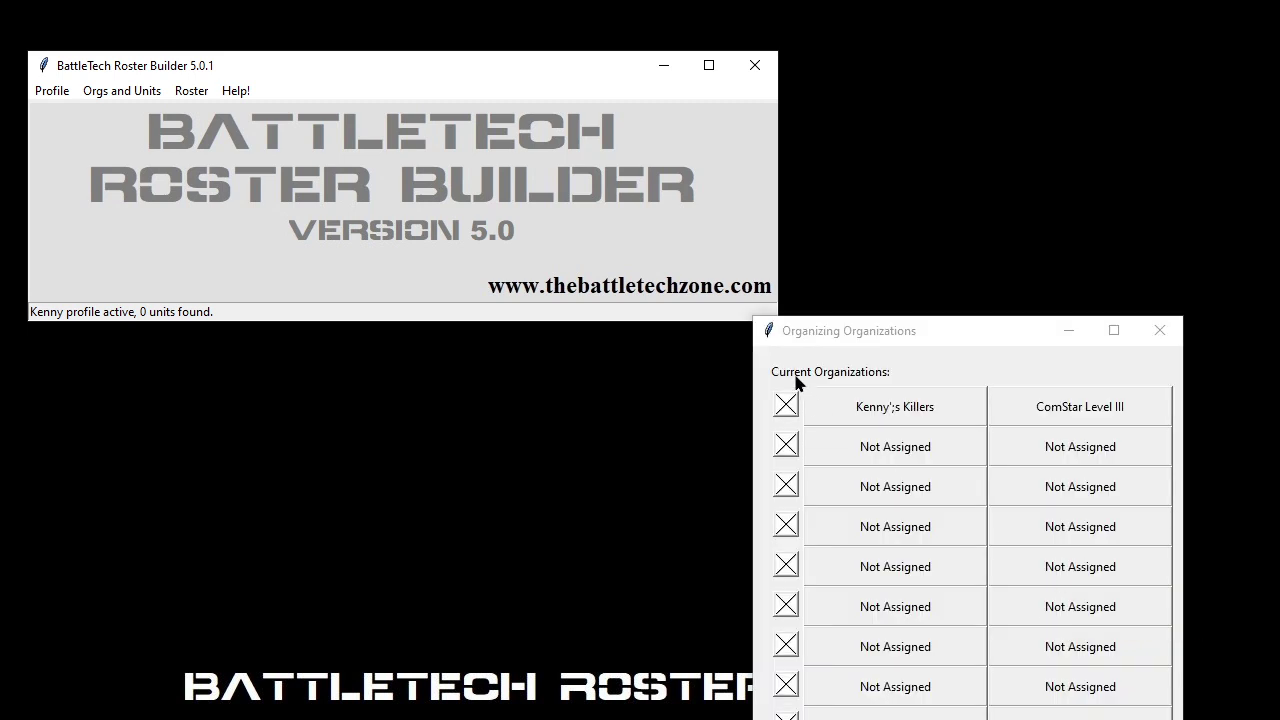
click(1160, 331)
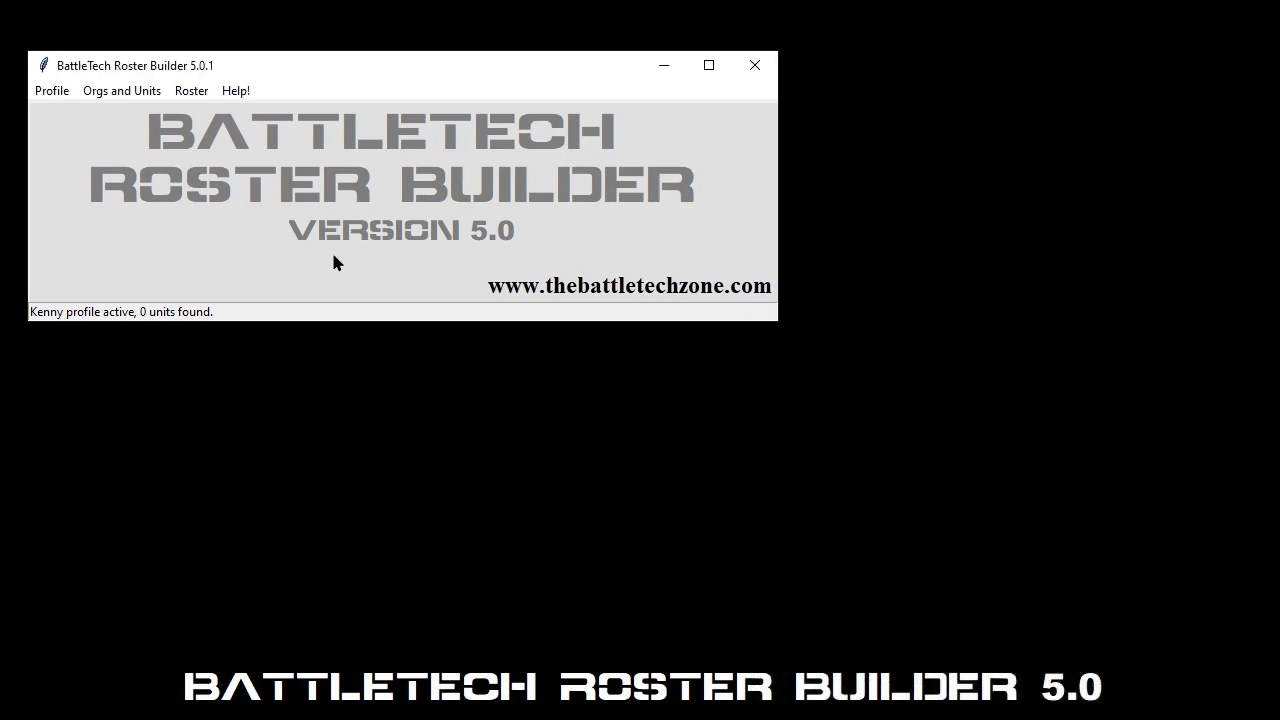
Open the second listed profile for editing, review its default settings, and close it without changes.
click(40, 91)
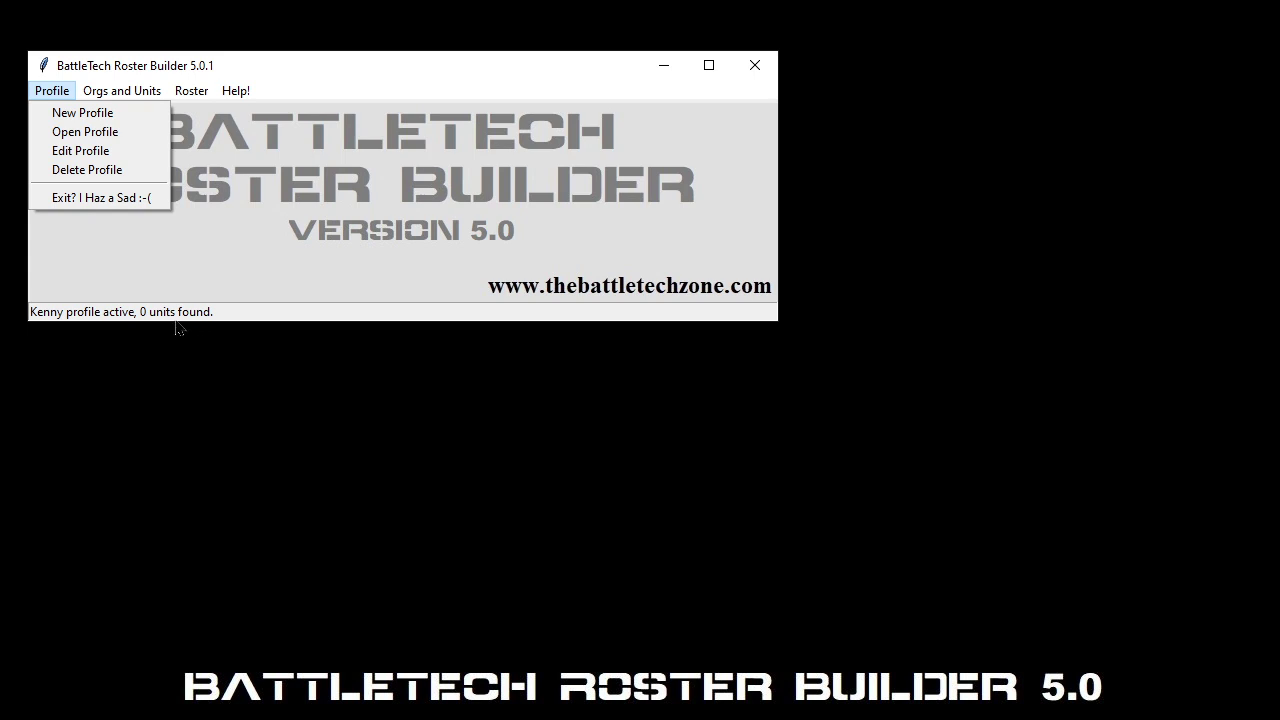
click(101, 160)
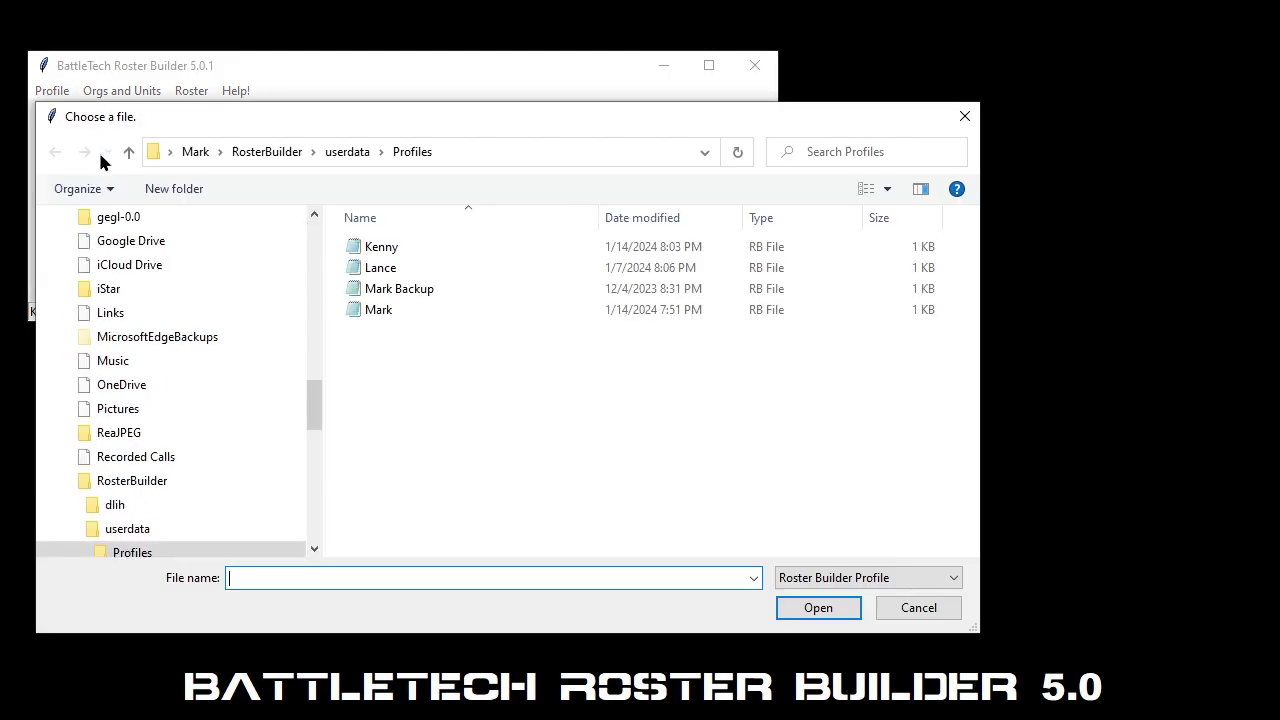
scroll(251, 262, down, 10)
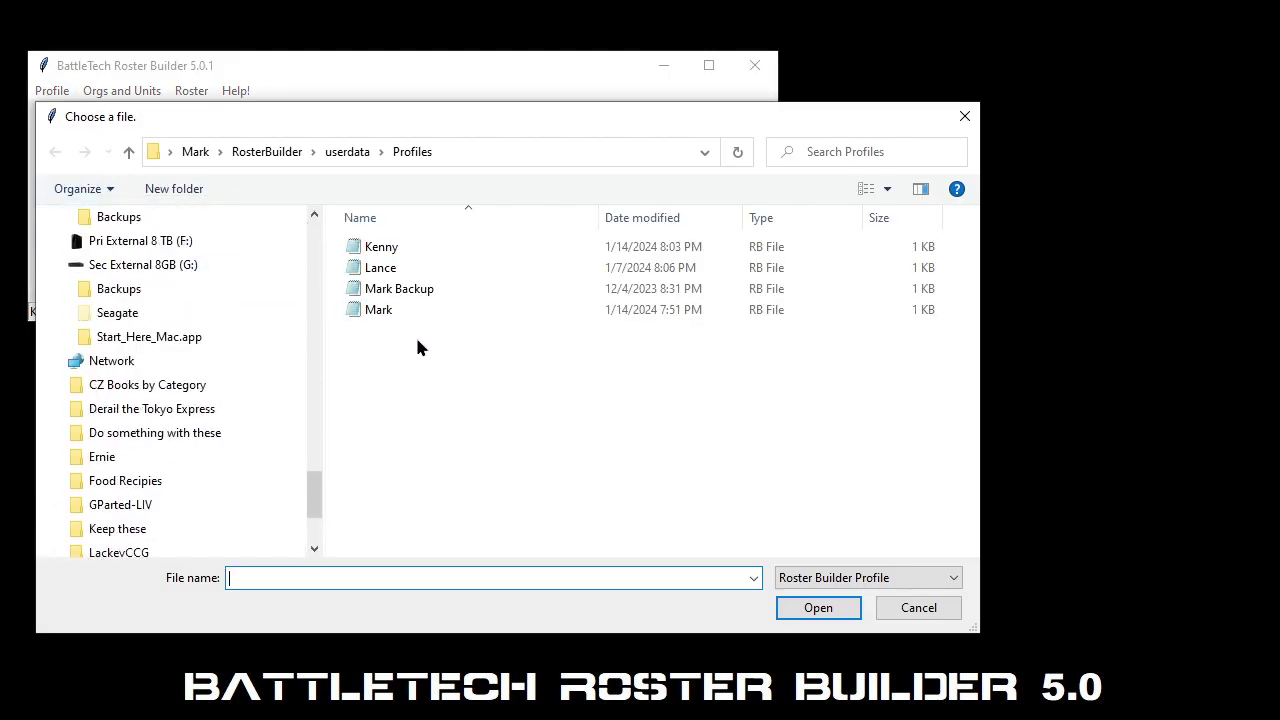
double_click(363, 269)
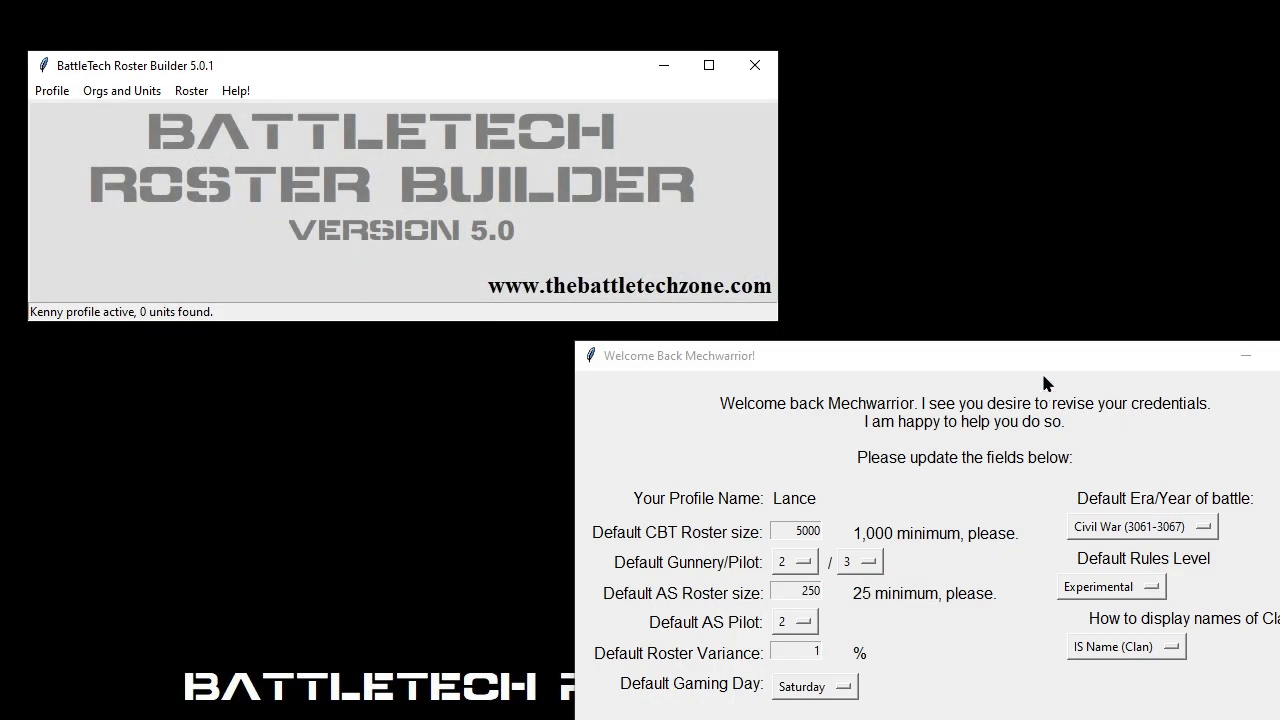
drag(1034, 352, 792, 188)
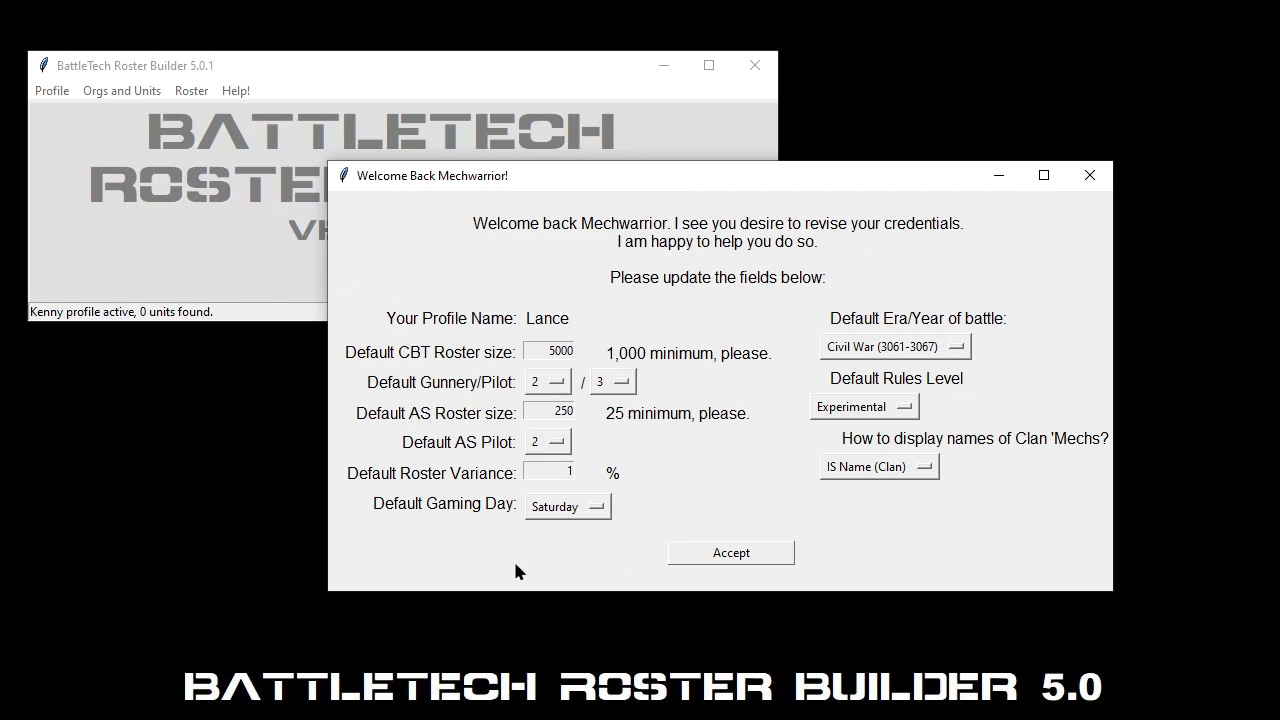
click(1090, 176)
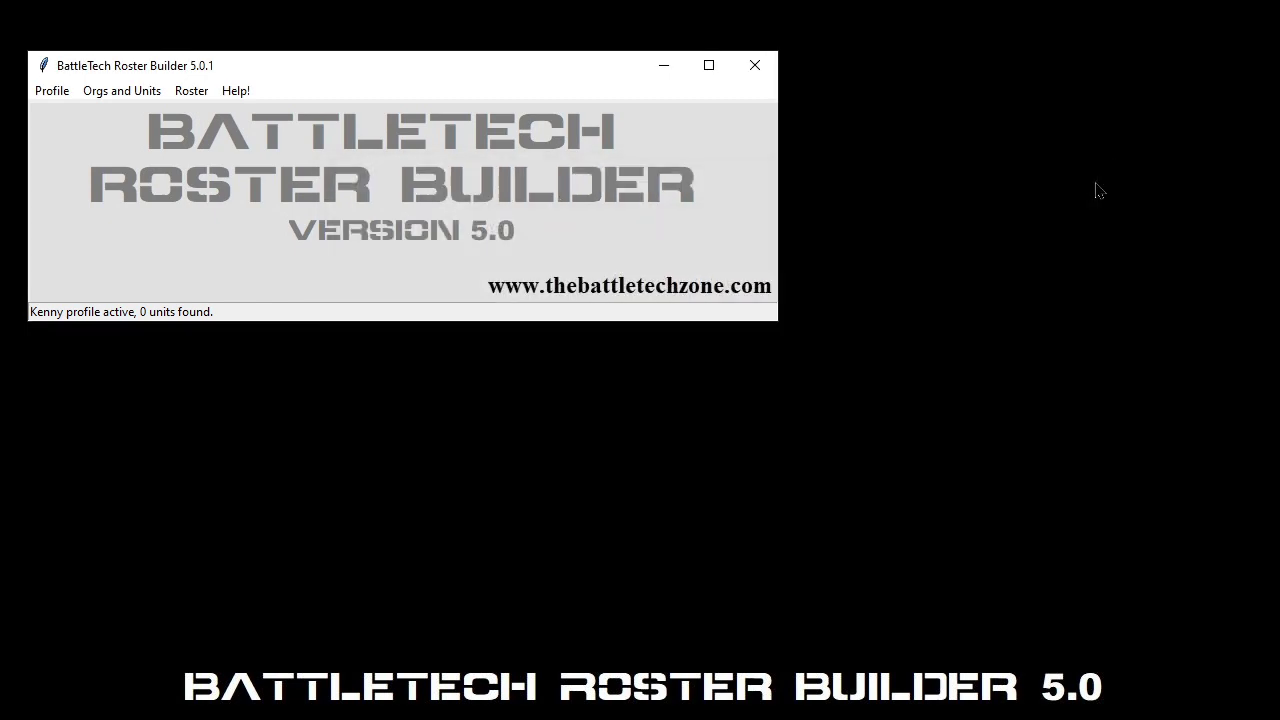
Open unit assignment for organizations and search for units whose names contain "pre".
click(114, 92)
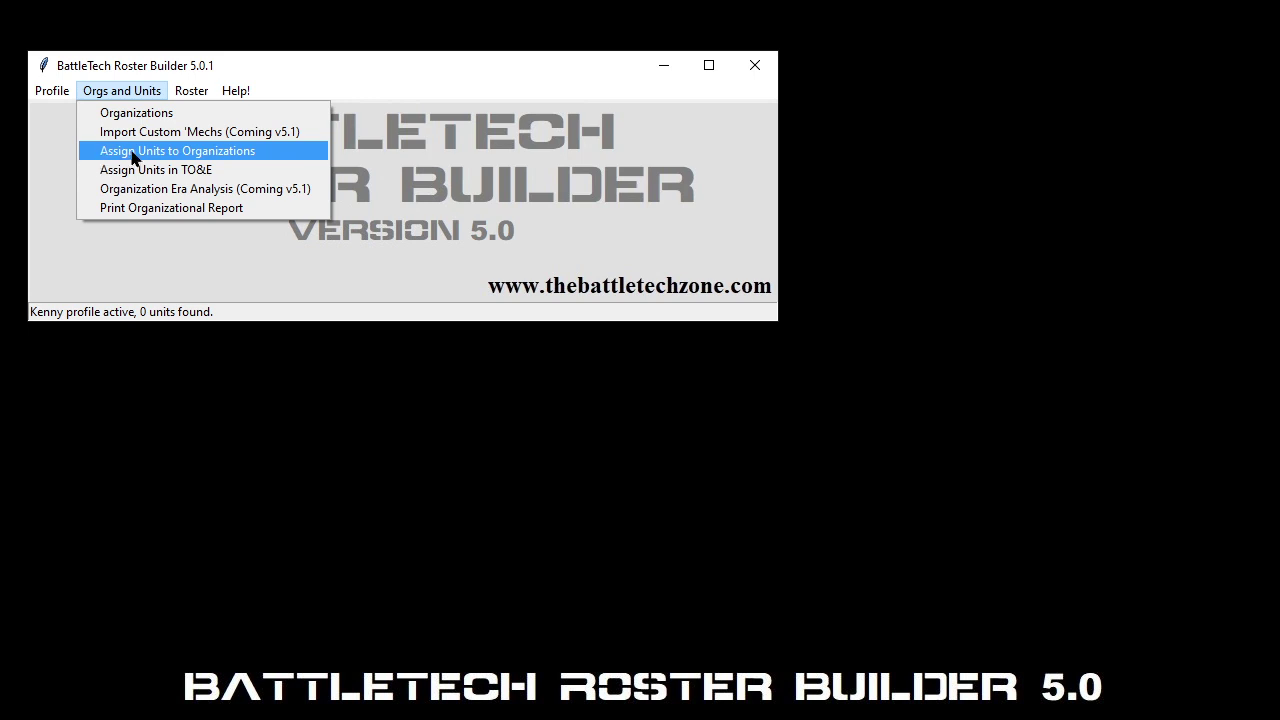
click(132, 152)
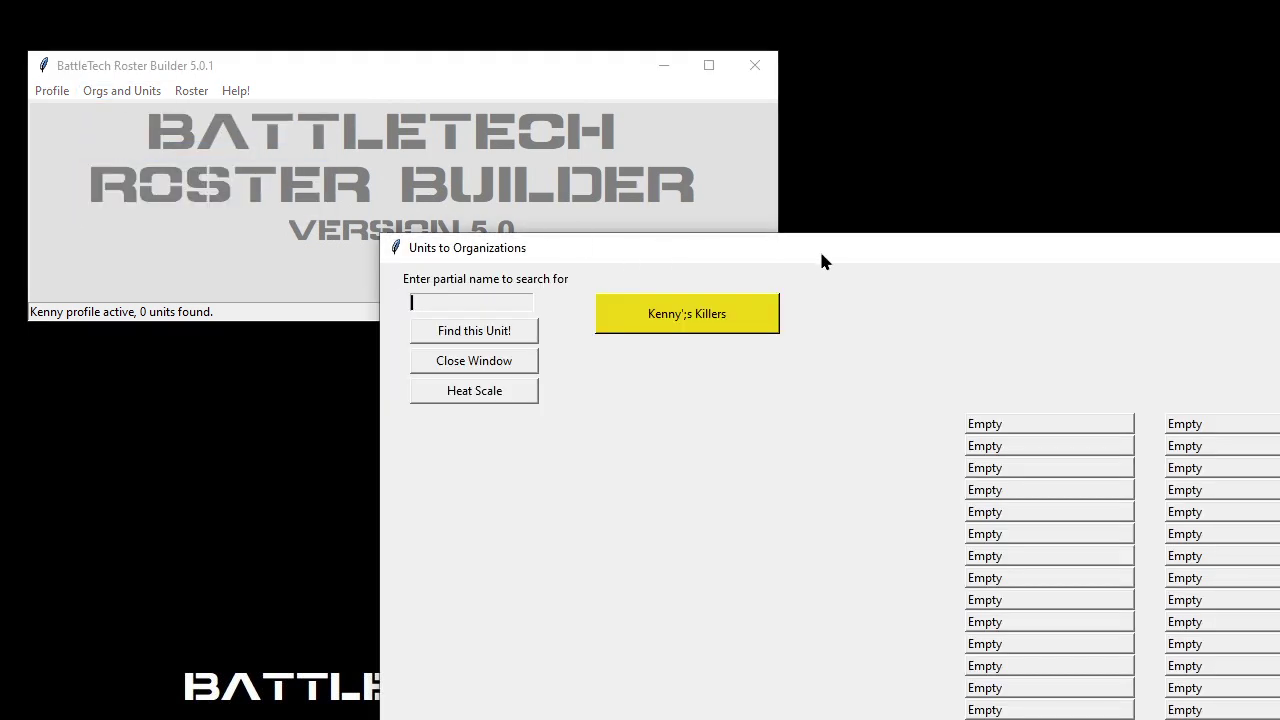
drag(821, 260, 529, 58)
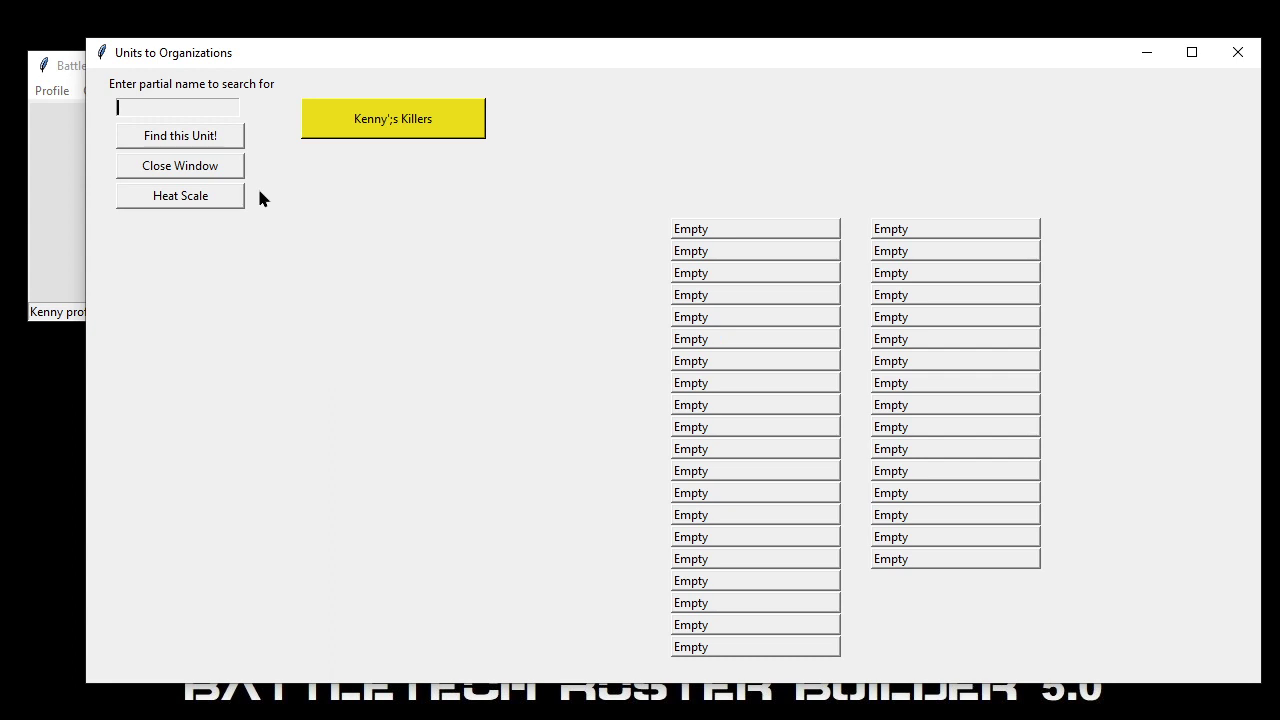
text(pre)
click(211, 135)
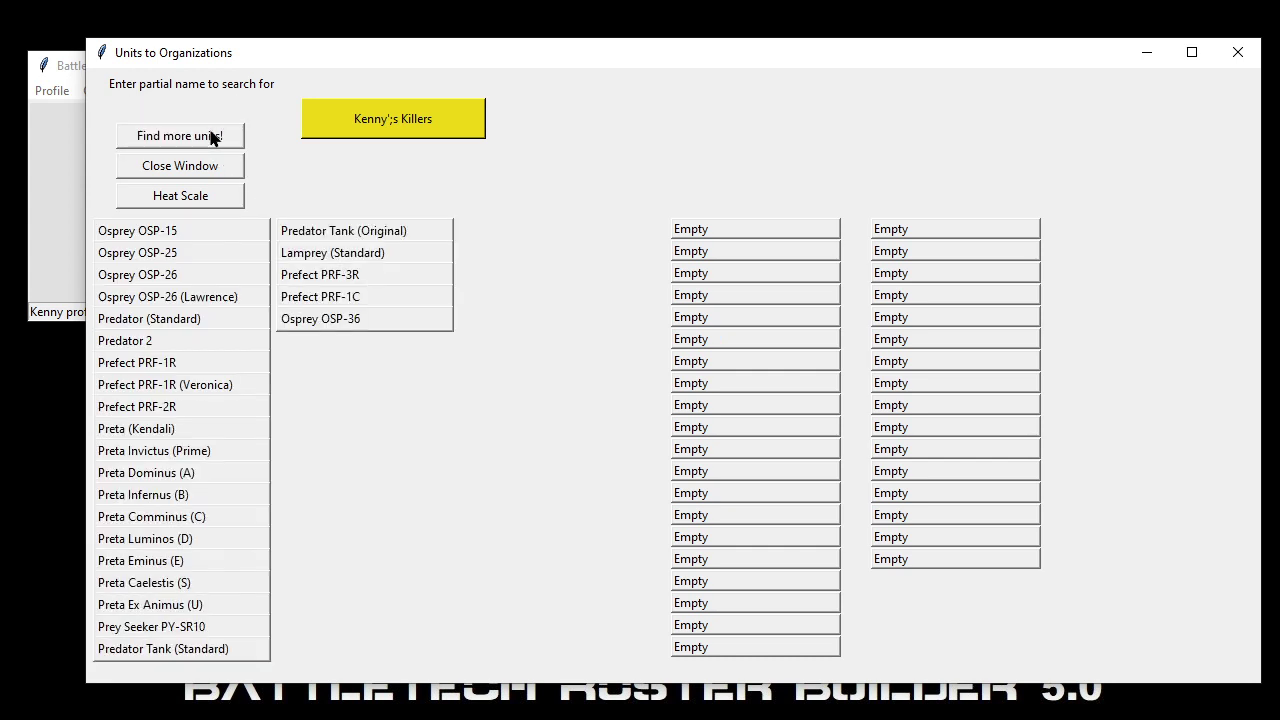
Review the details of the found units and add Prefect PRF-3R to the Killers organization.
mouse_move(367, 316)
mouse_move(309, 282)
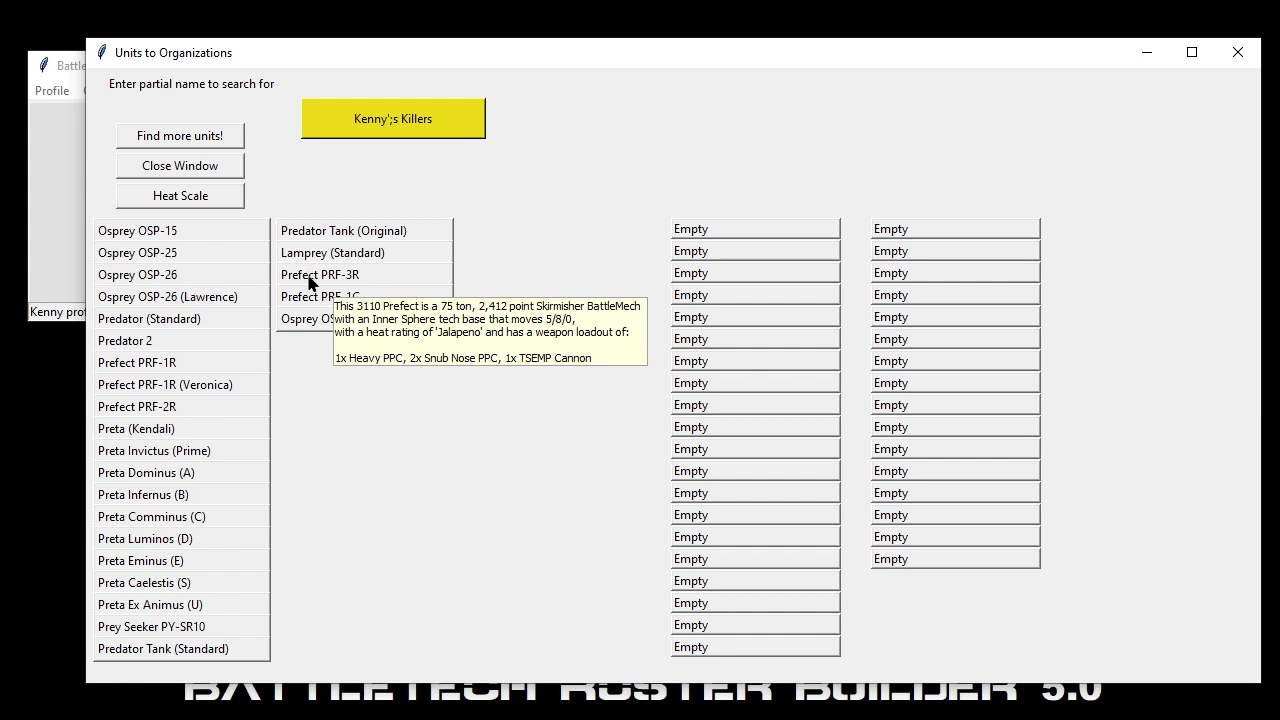
click(309, 276)
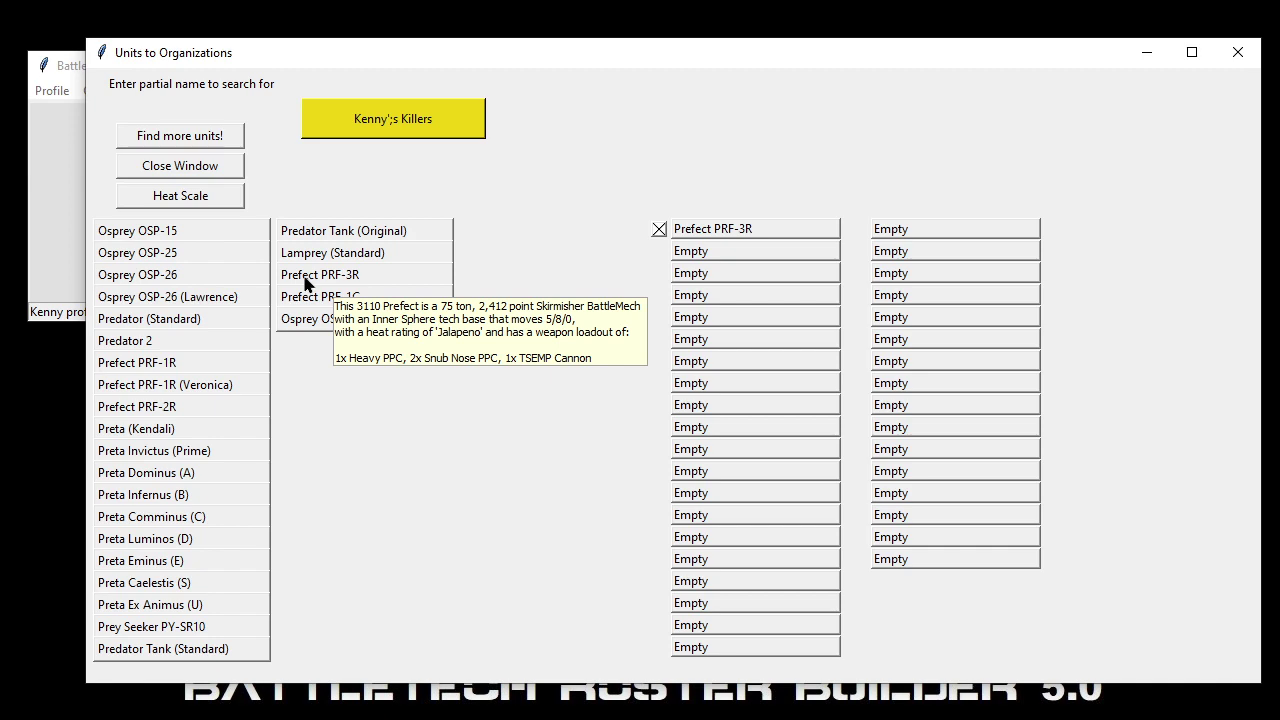
mouse_move(326, 300)
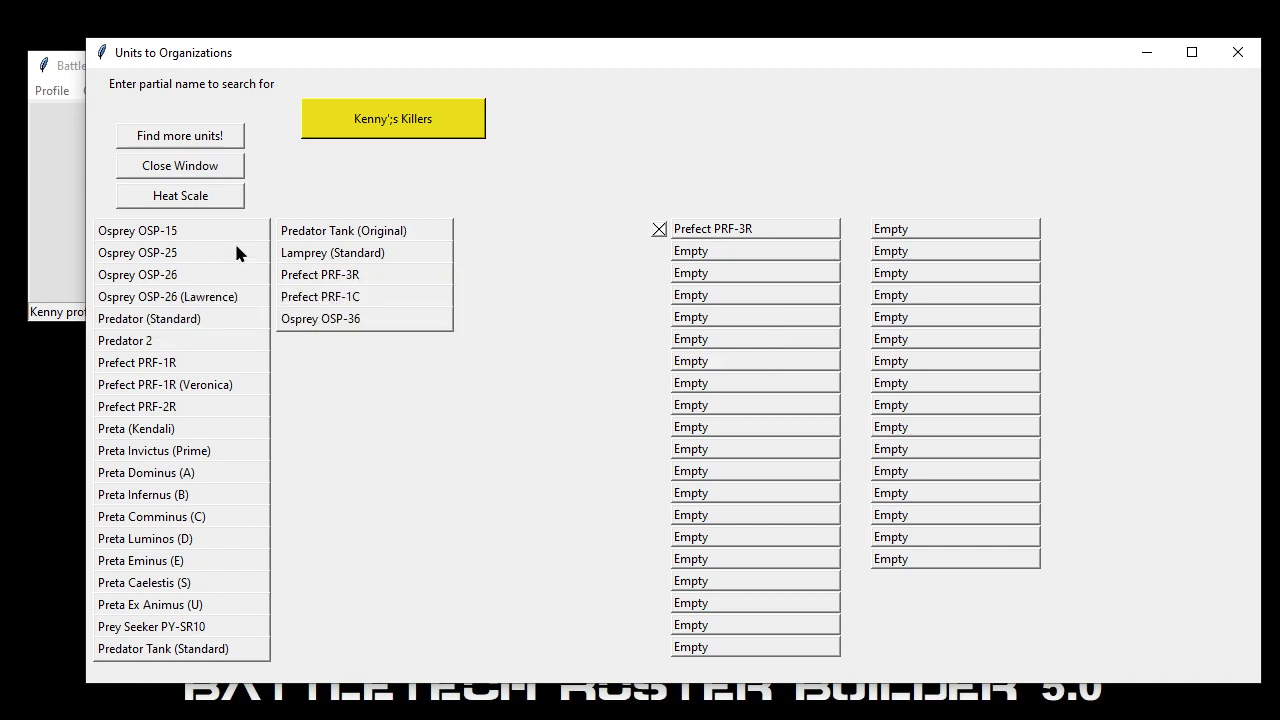
Open the Heat Scale explanation, read how the heat ratings are defined, and close it.
click(213, 197)
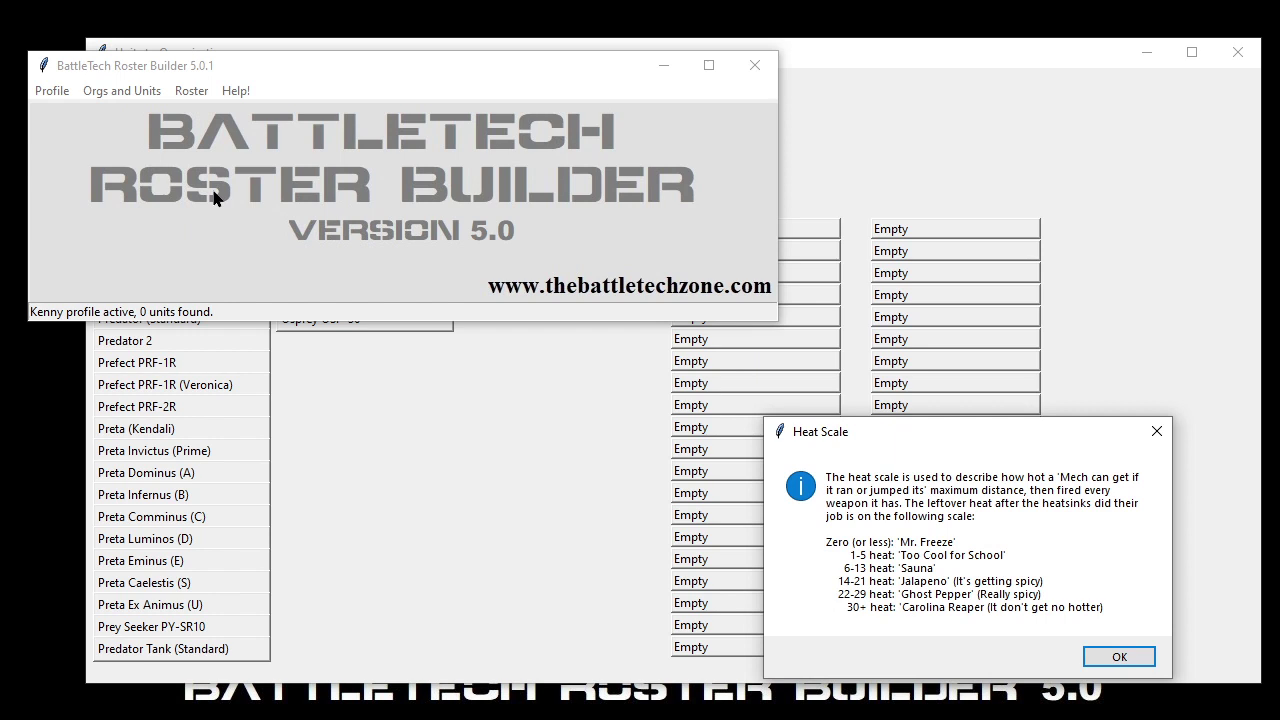
drag(945, 428, 814, 291)
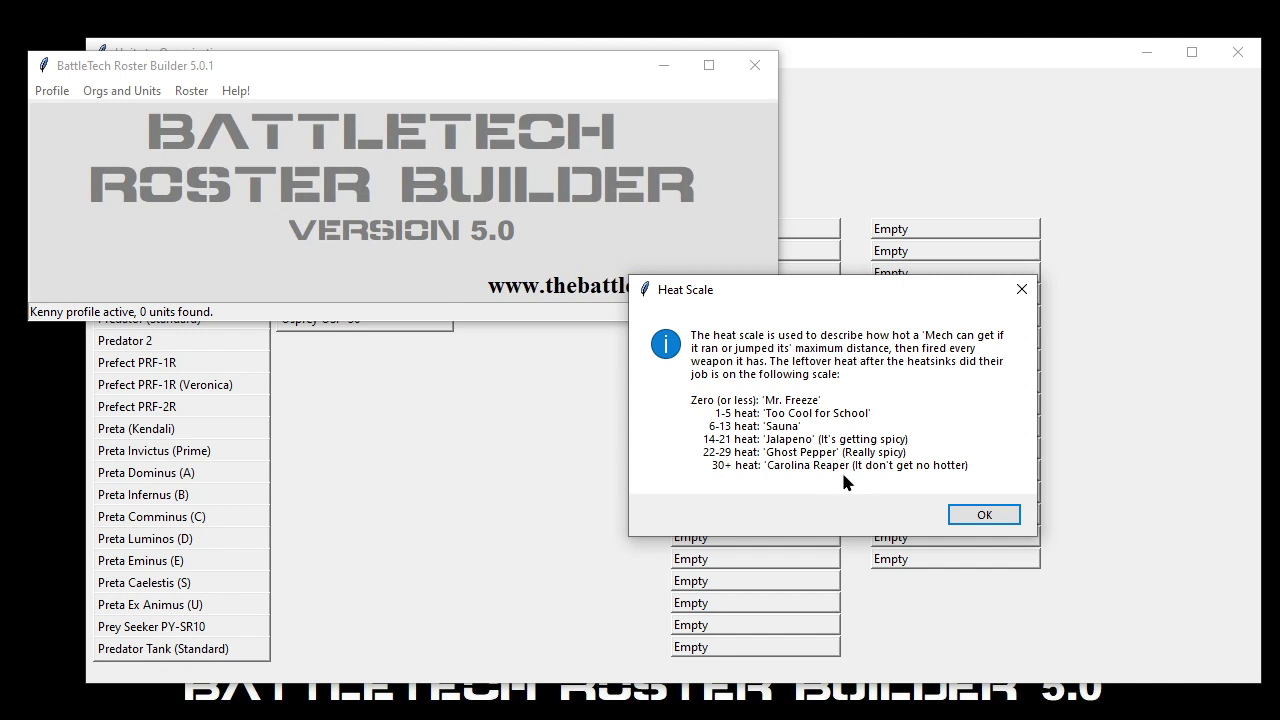
click(973, 515)
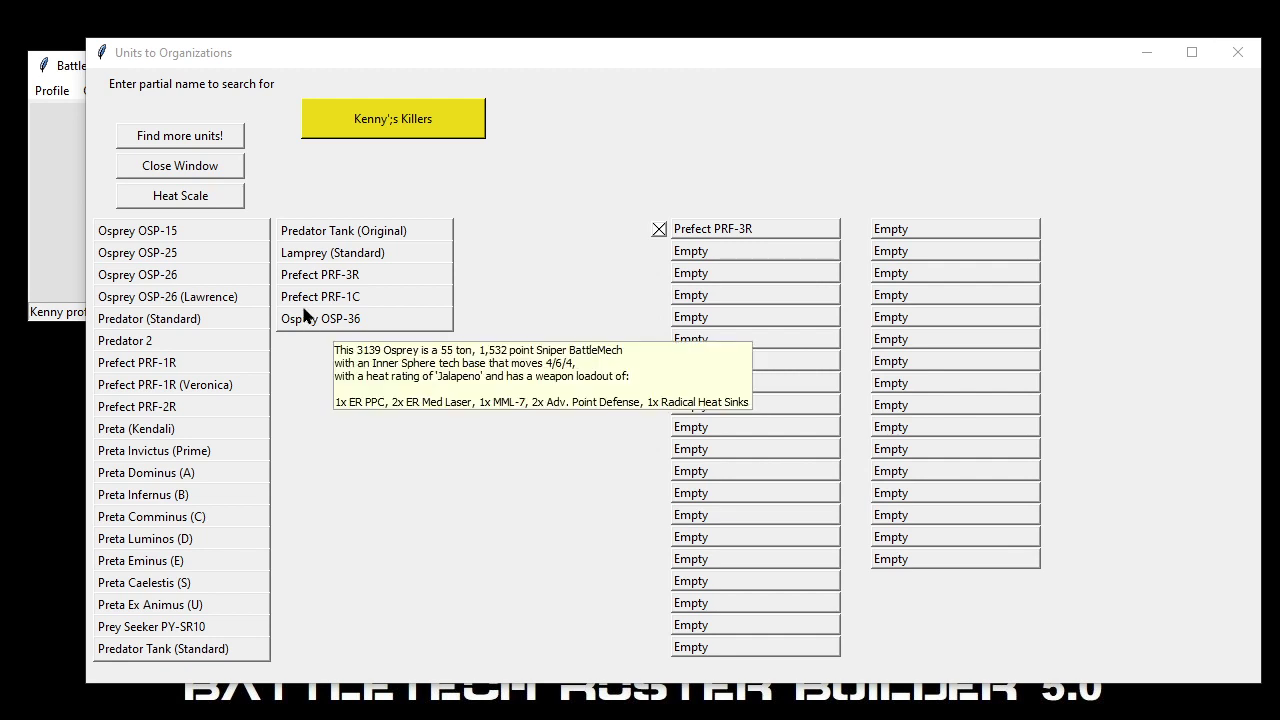
Replace Prefect PRF-3R in the Killers organization with Prefect PRF-1R, Predator 2, Osprey OSP-25 and Lamprey (Standard), and close the unit assignment.
click(658, 231)
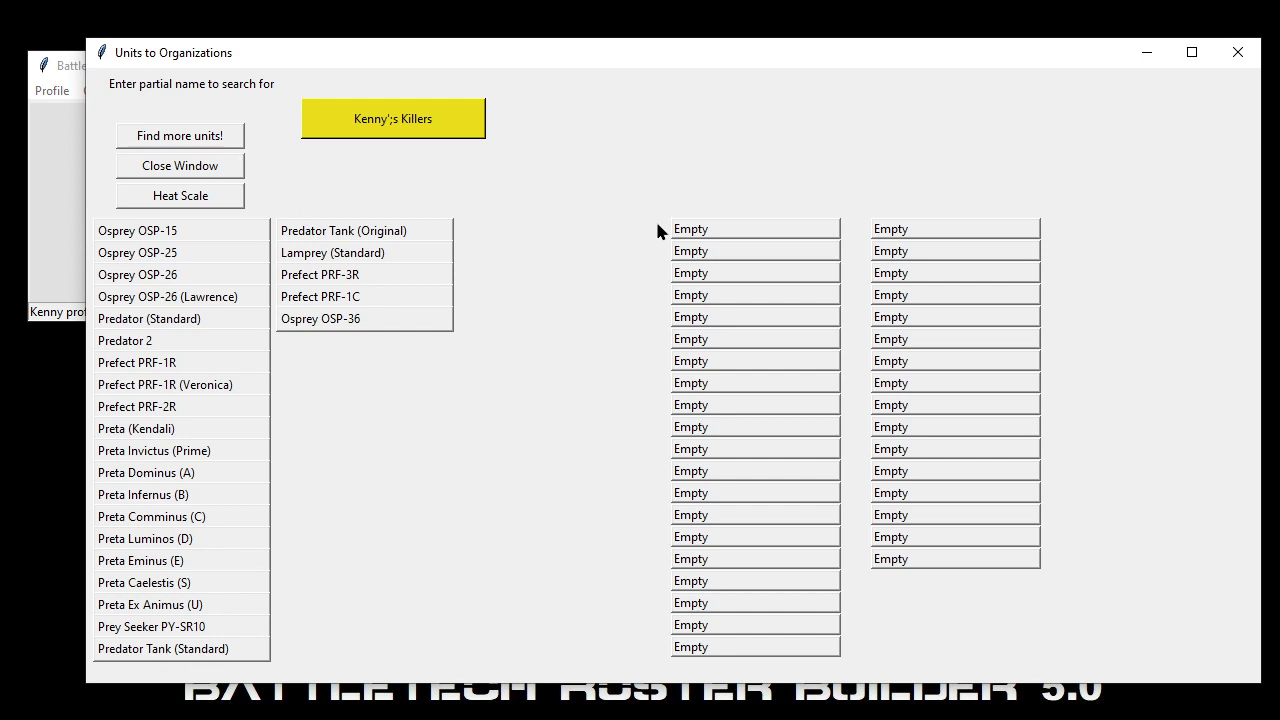
mouse_move(125, 435)
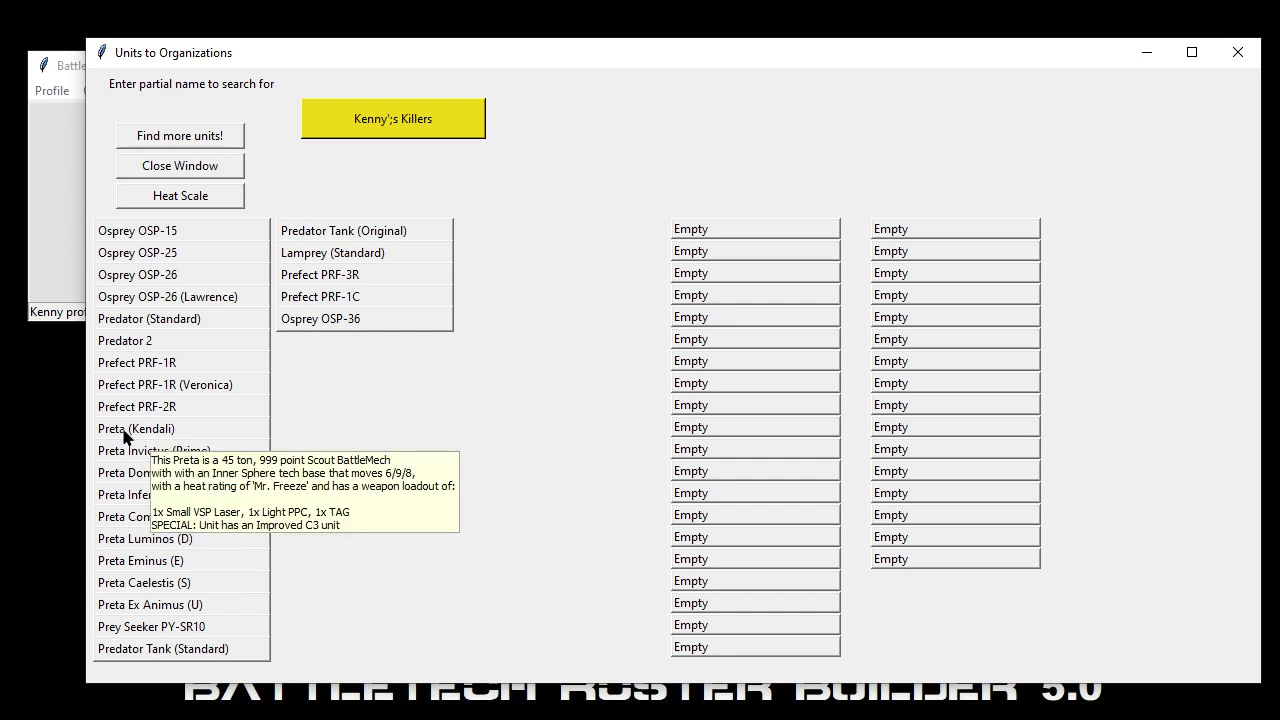
click(118, 364)
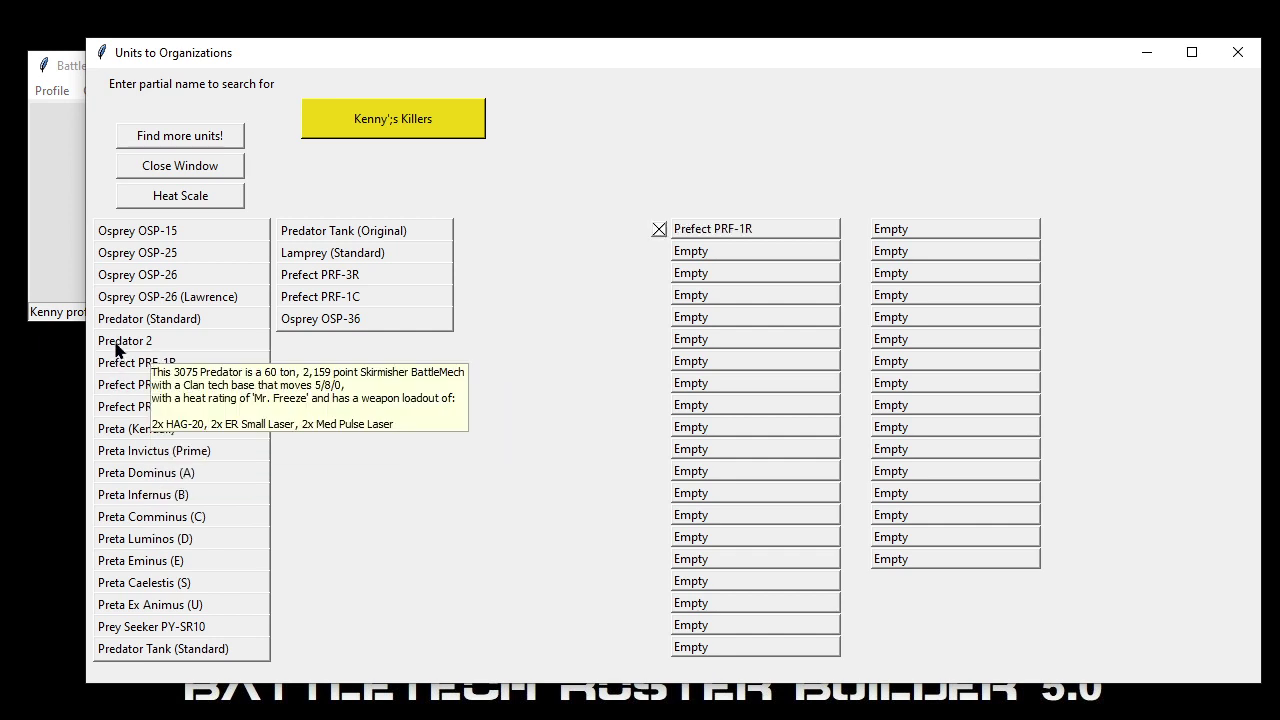
click(119, 343)
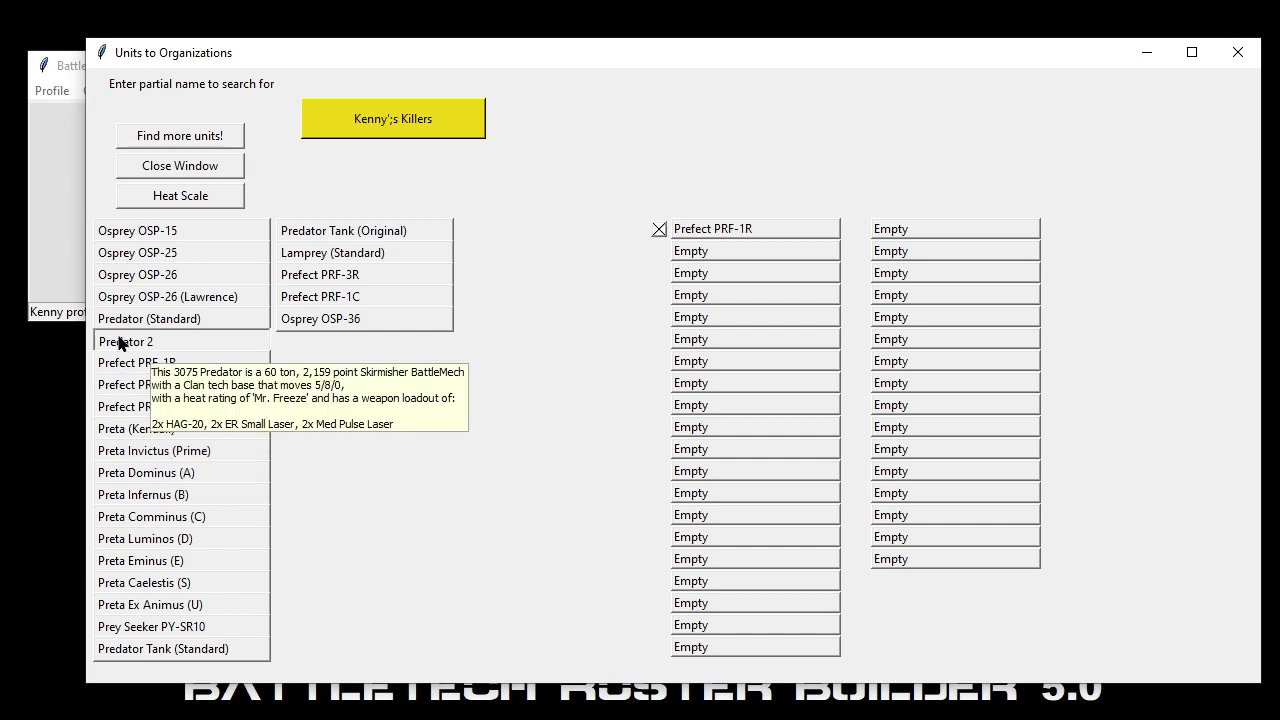
click(128, 256)
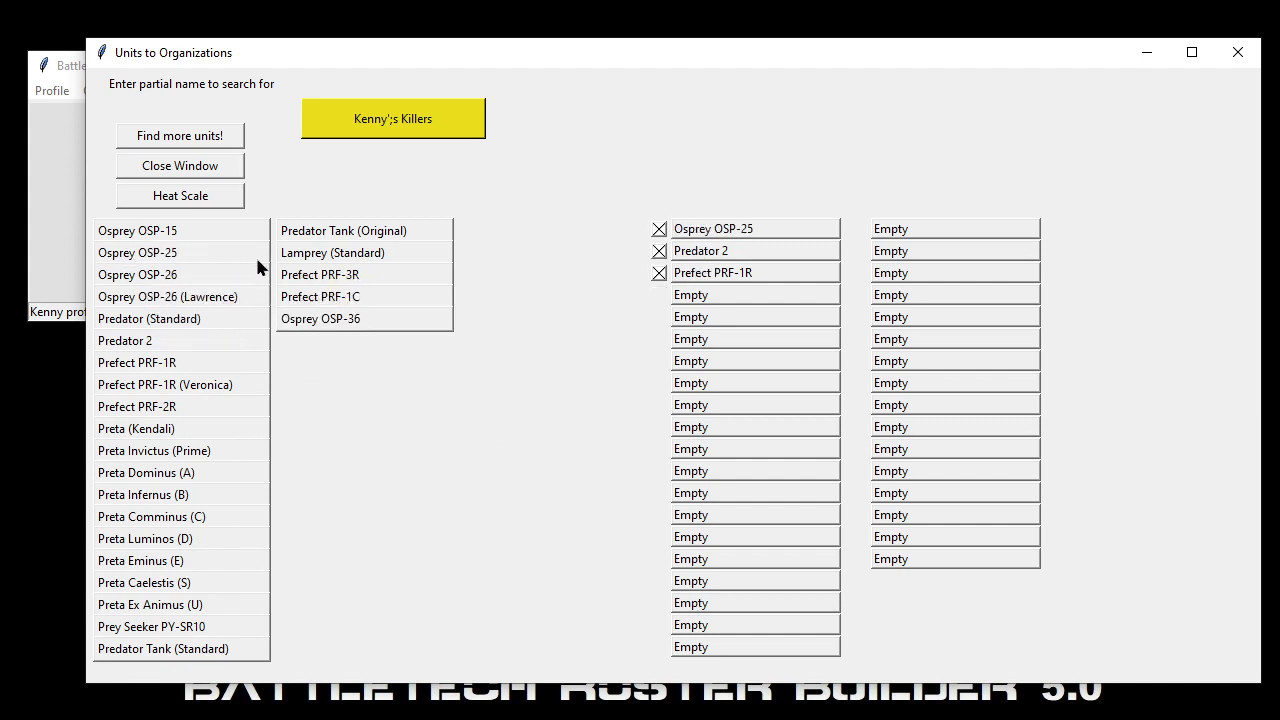
click(309, 257)
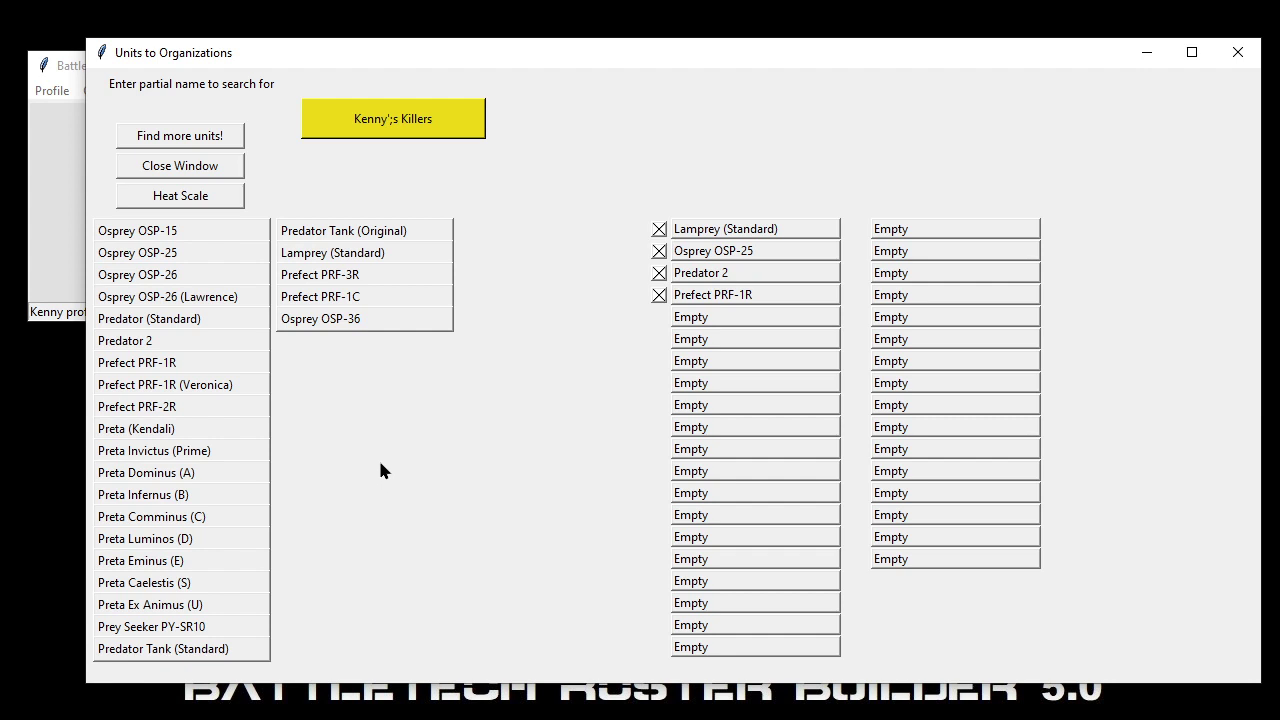
click(224, 168)
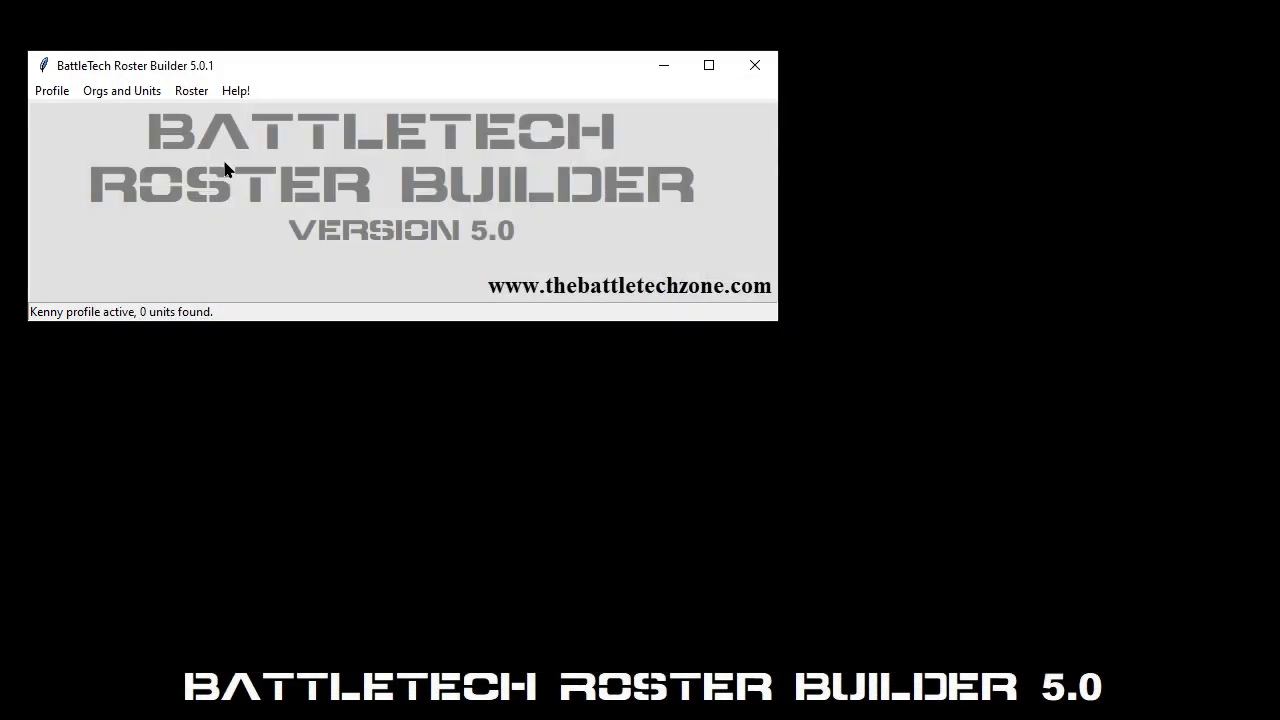
Open the TO&E slot assignment and read its help directions, arranging both windows so they are visible together.
click(106, 94)
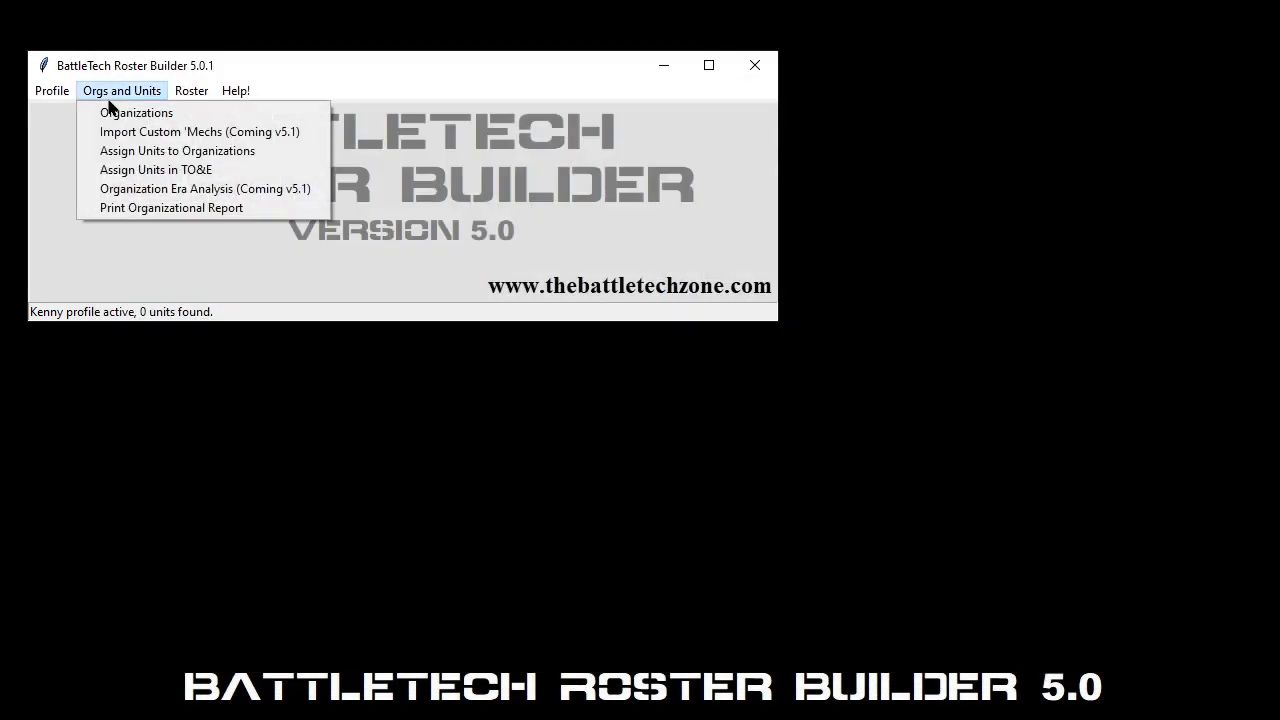
click(238, 178)
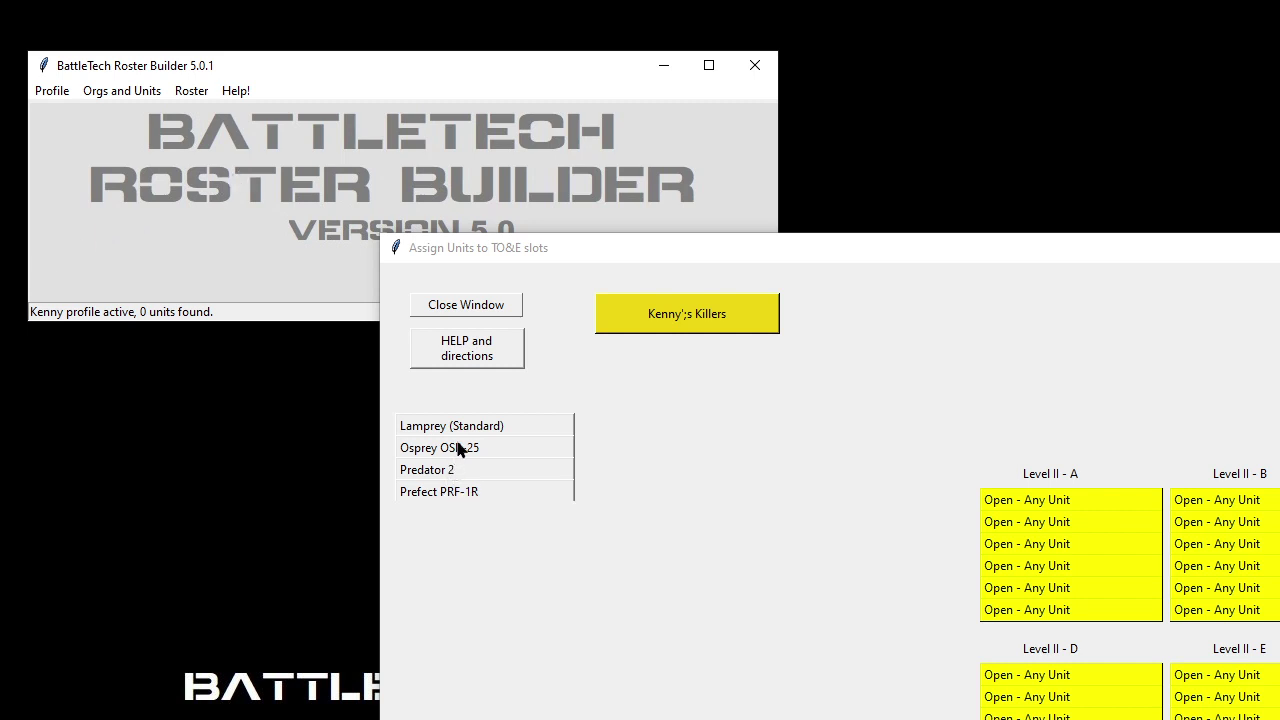
click(467, 350)
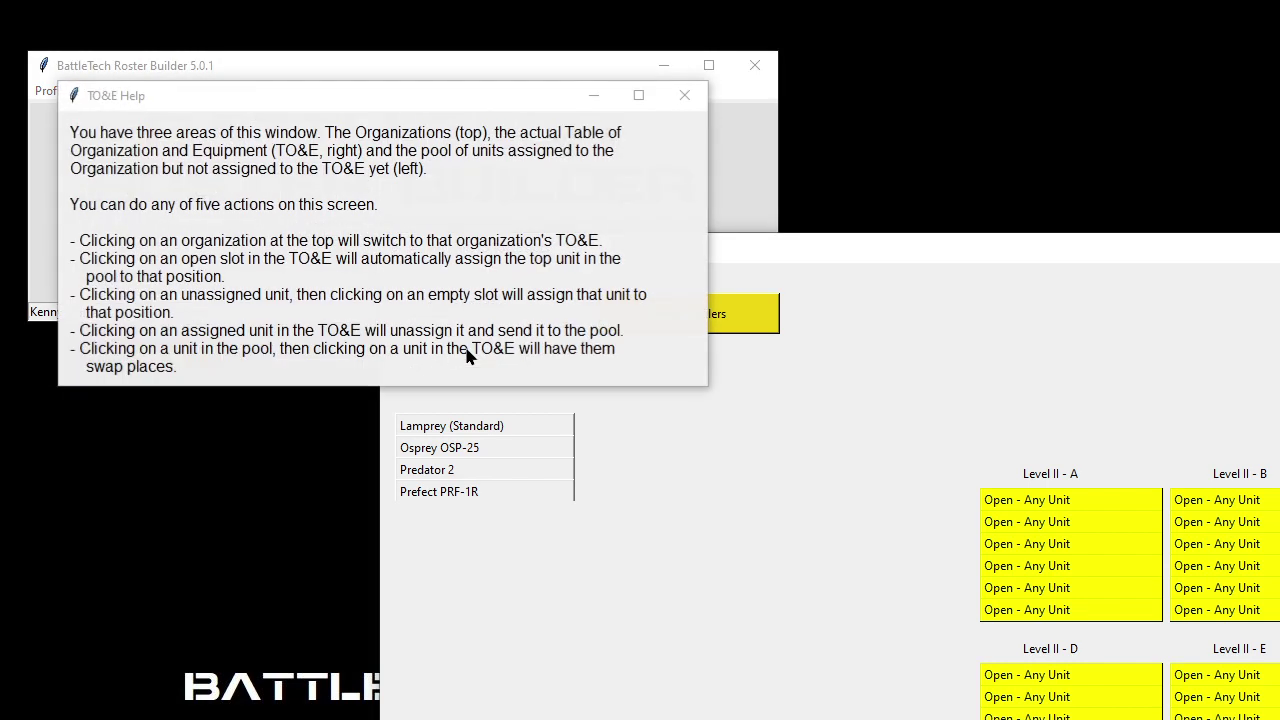
drag(397, 103, 944, 68)
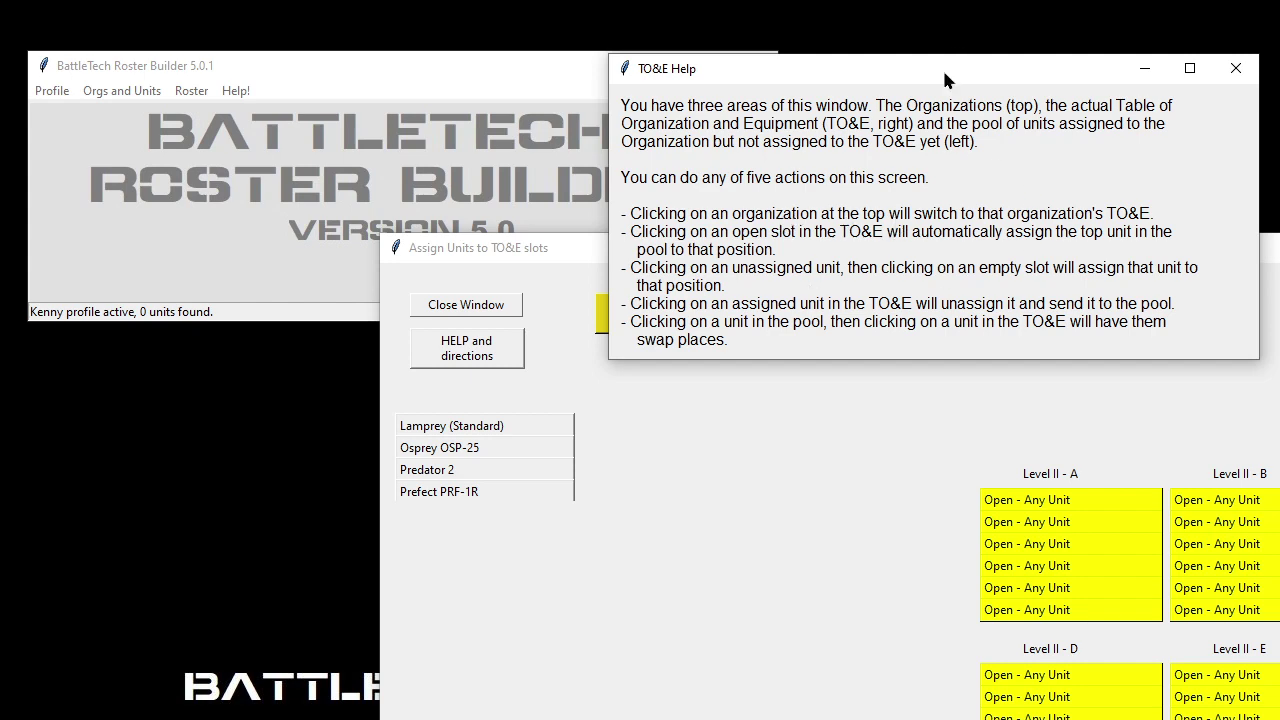
drag(946, 80, 697, 522)
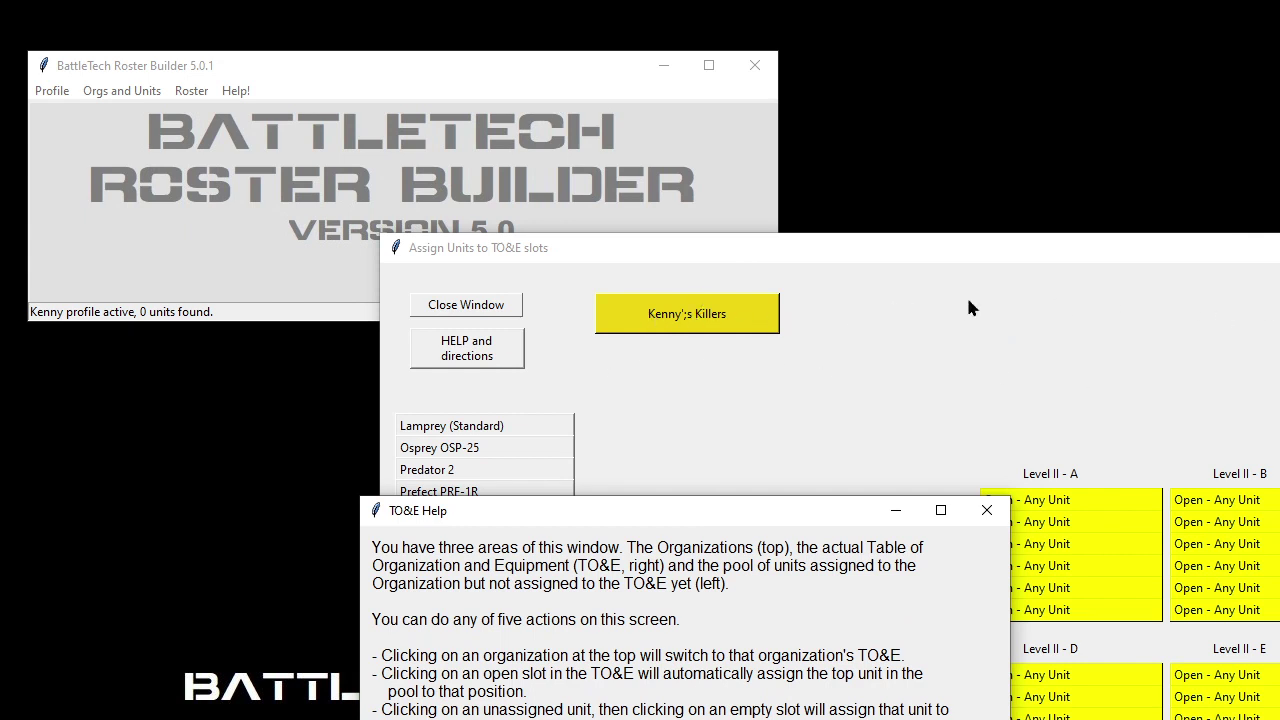
drag(747, 507, 917, 57)
drag(1200, 250, 928, 163)
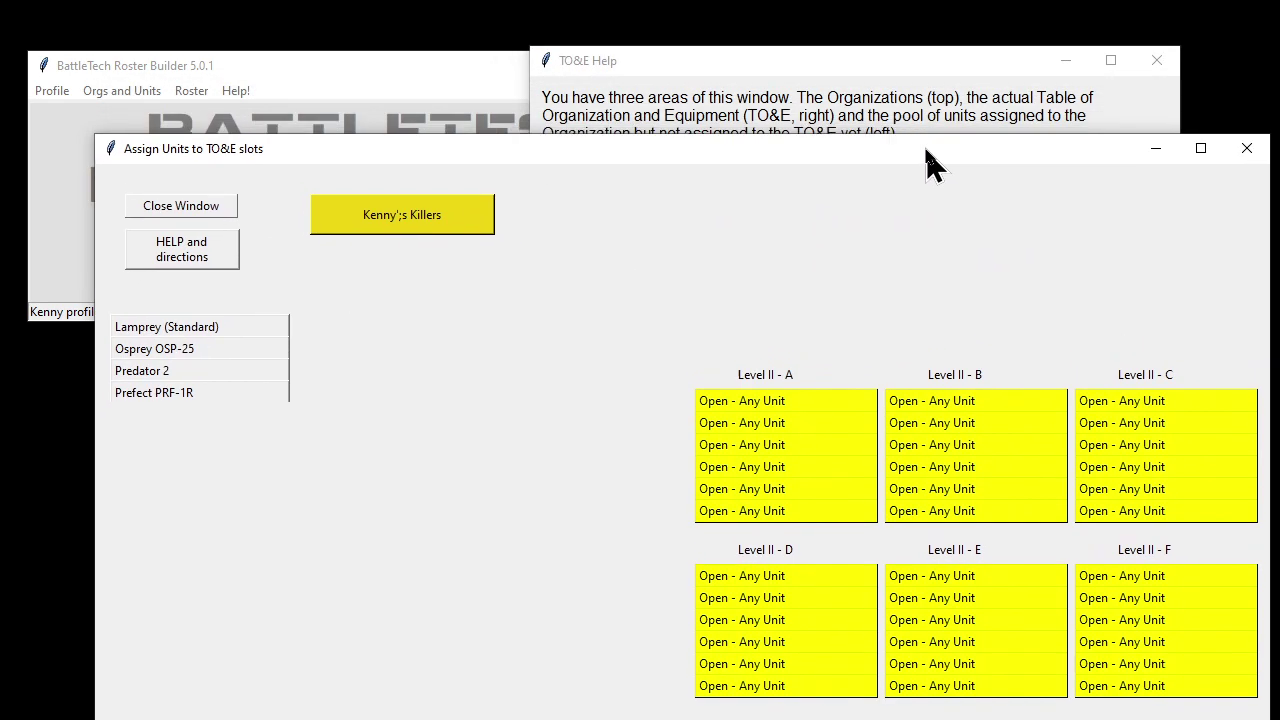
click(897, 63)
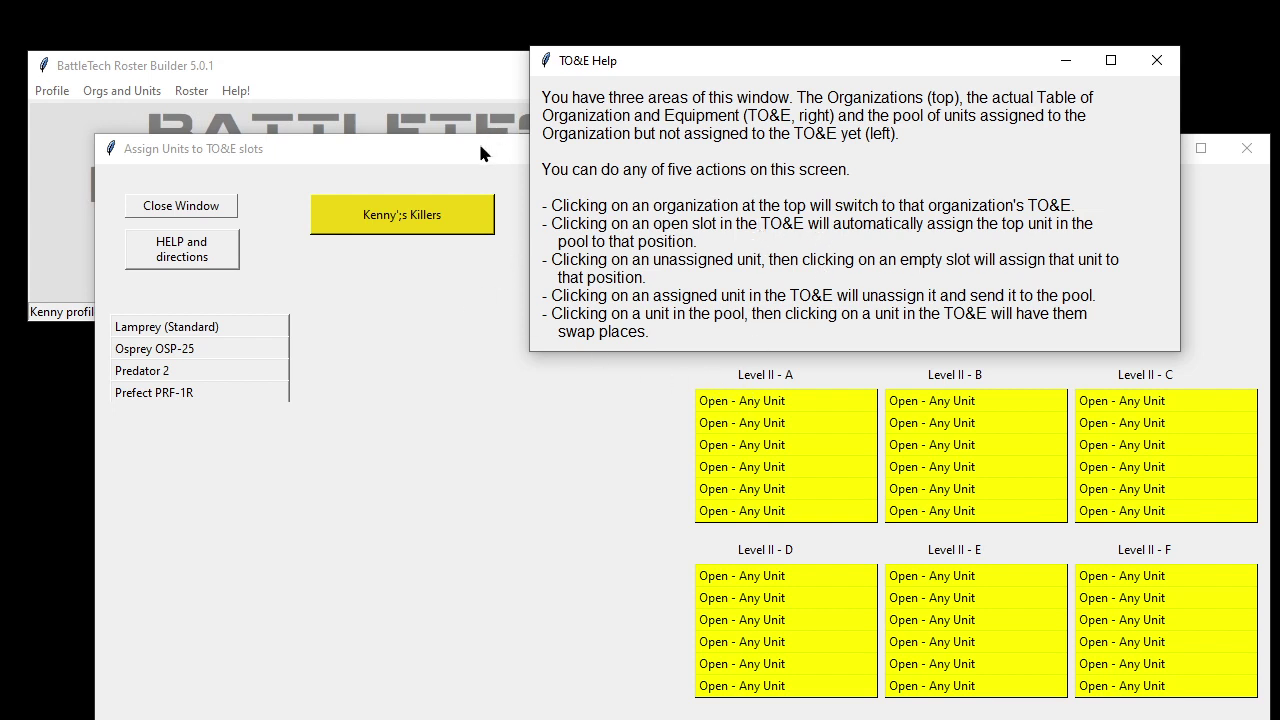
drag(480, 148, 483, 363)
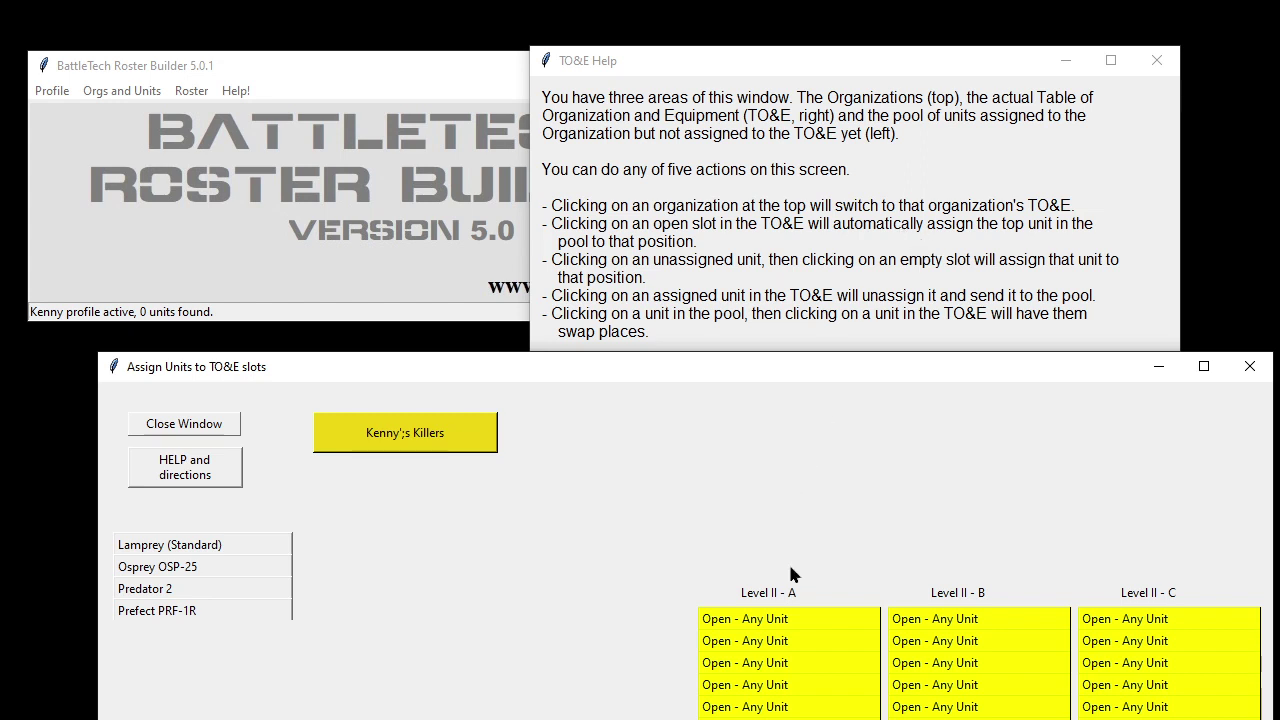
Assign Lamprey (Standard) to the first Level II - A slot, return it to the pool, and select it there.
click(820, 620)
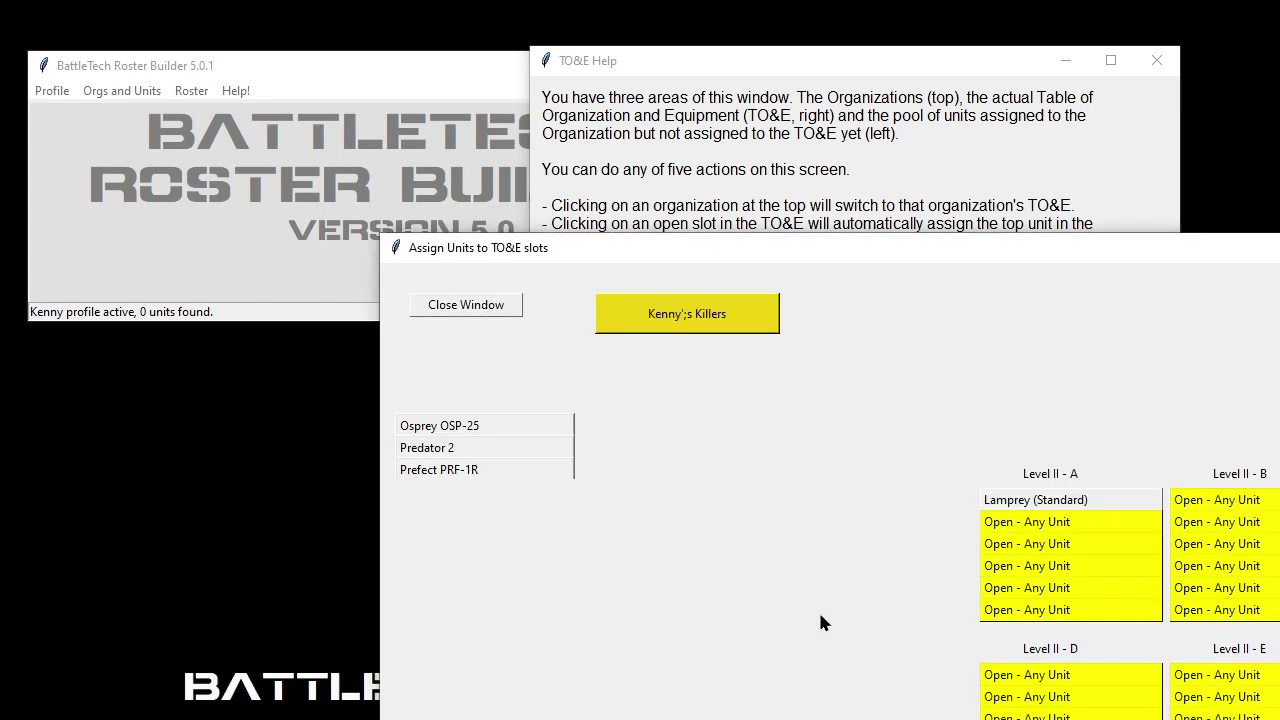
drag(1050, 256, 768, 380)
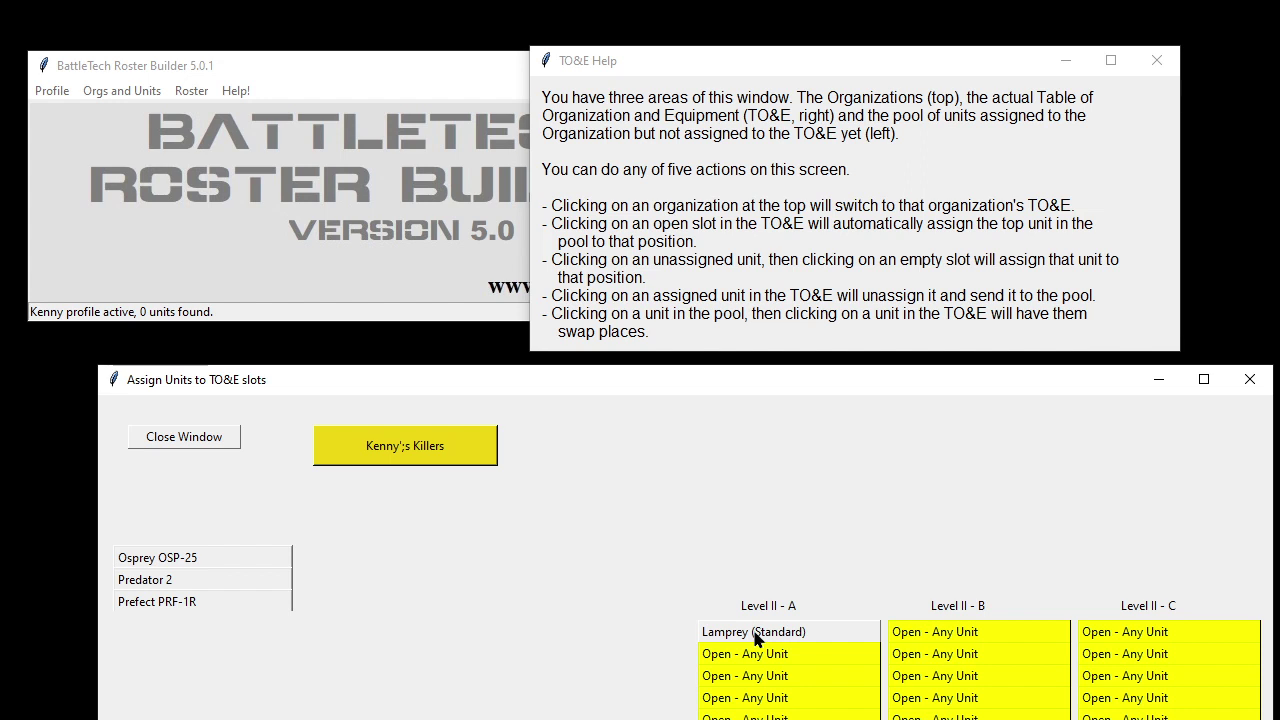
click(755, 632)
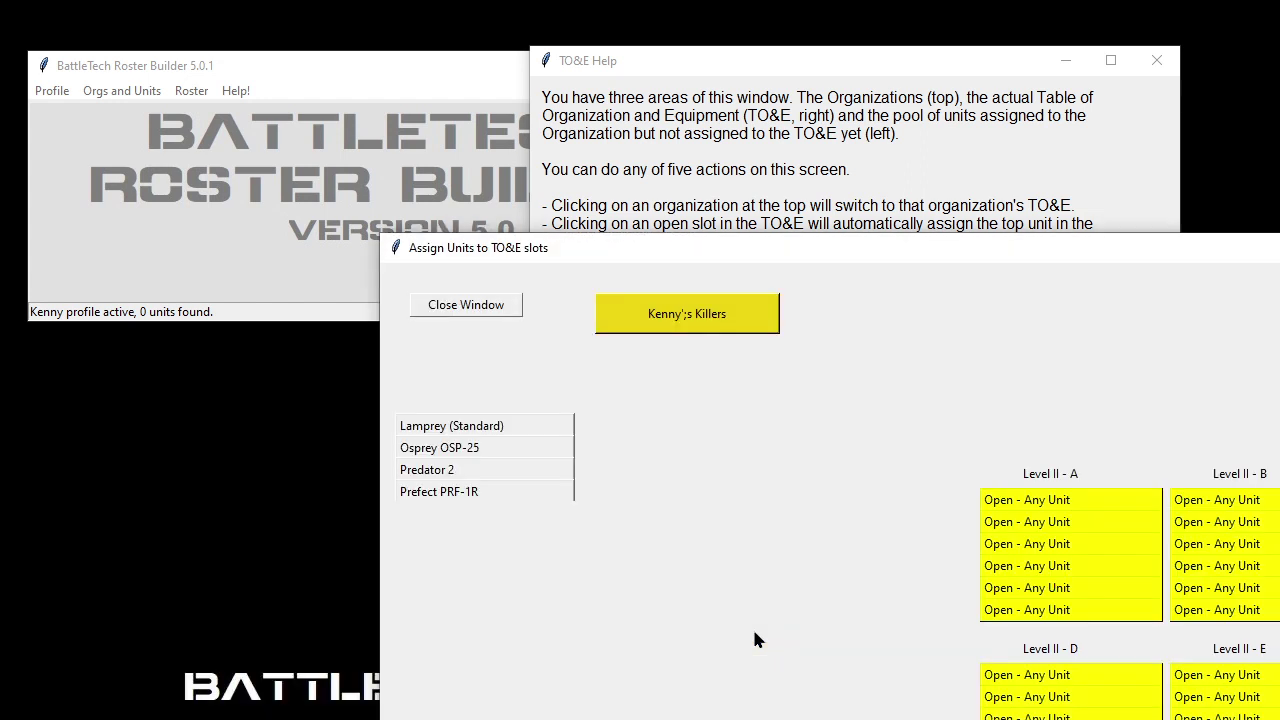
drag(828, 254, 585, 394)
click(212, 567)
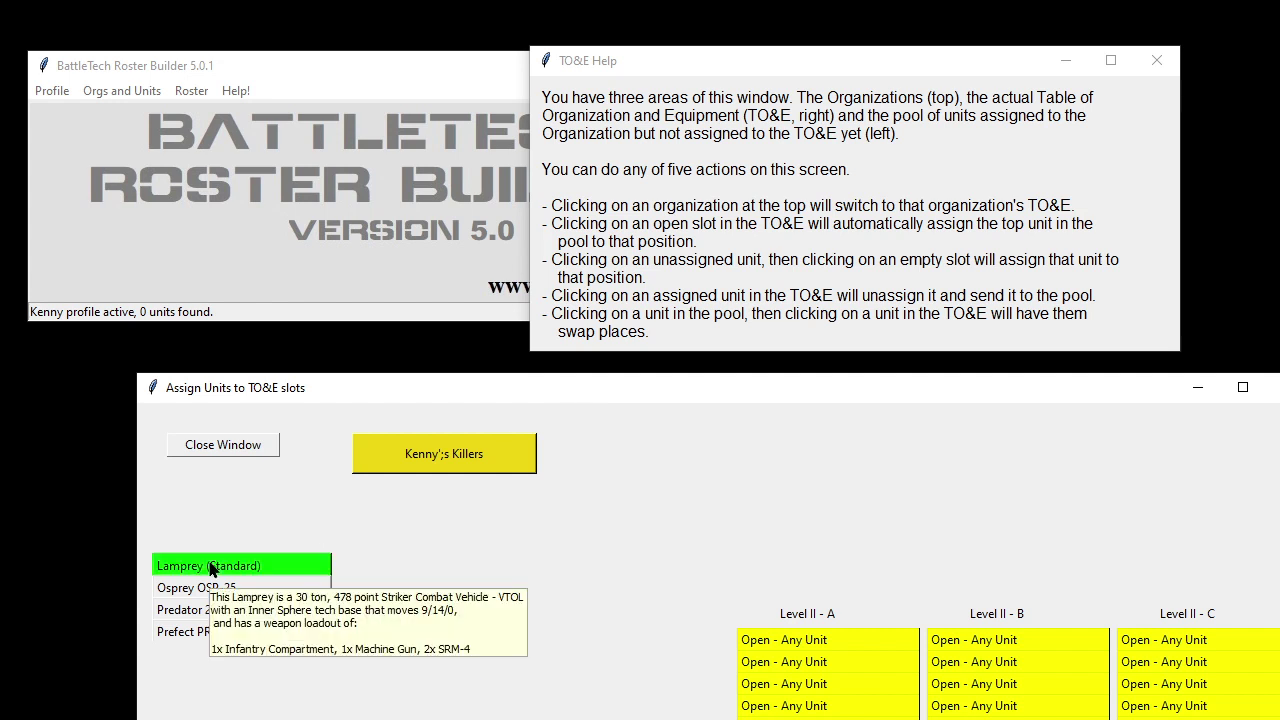
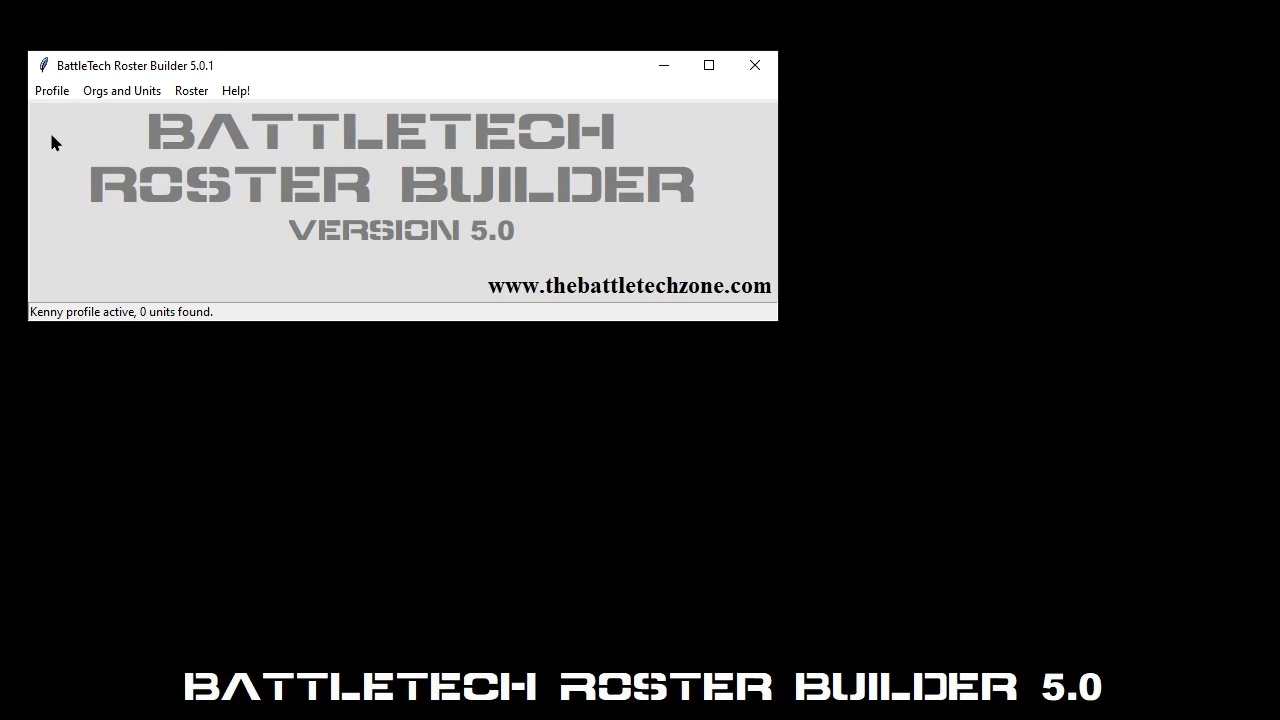
Reload the active player's profile by opening the first file in the Profiles folder.
click(47, 95)
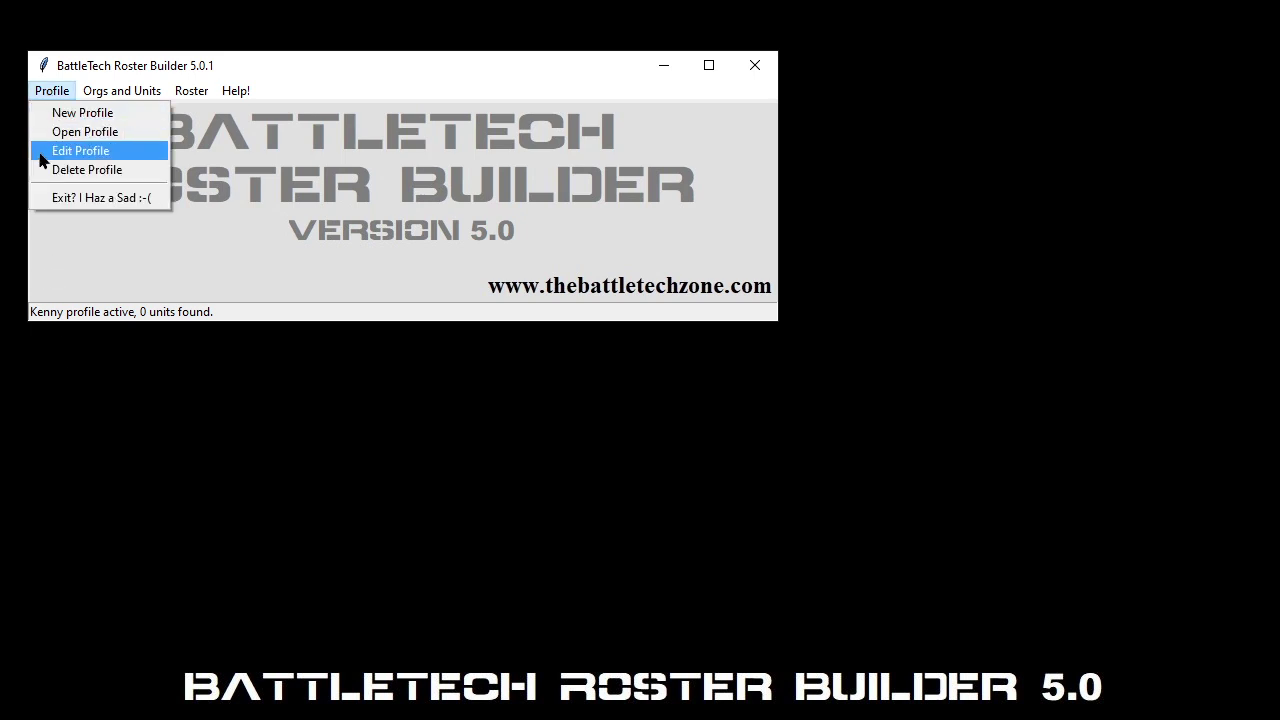
click(49, 133)
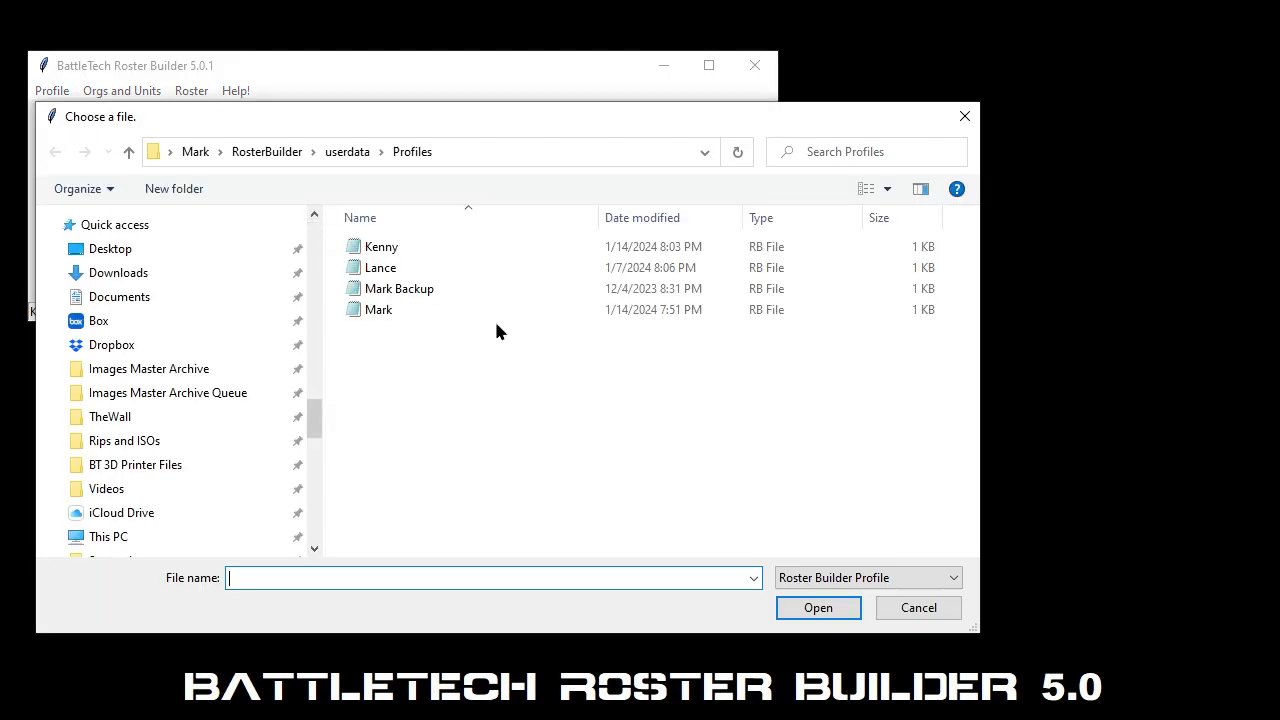
double_click(380, 247)
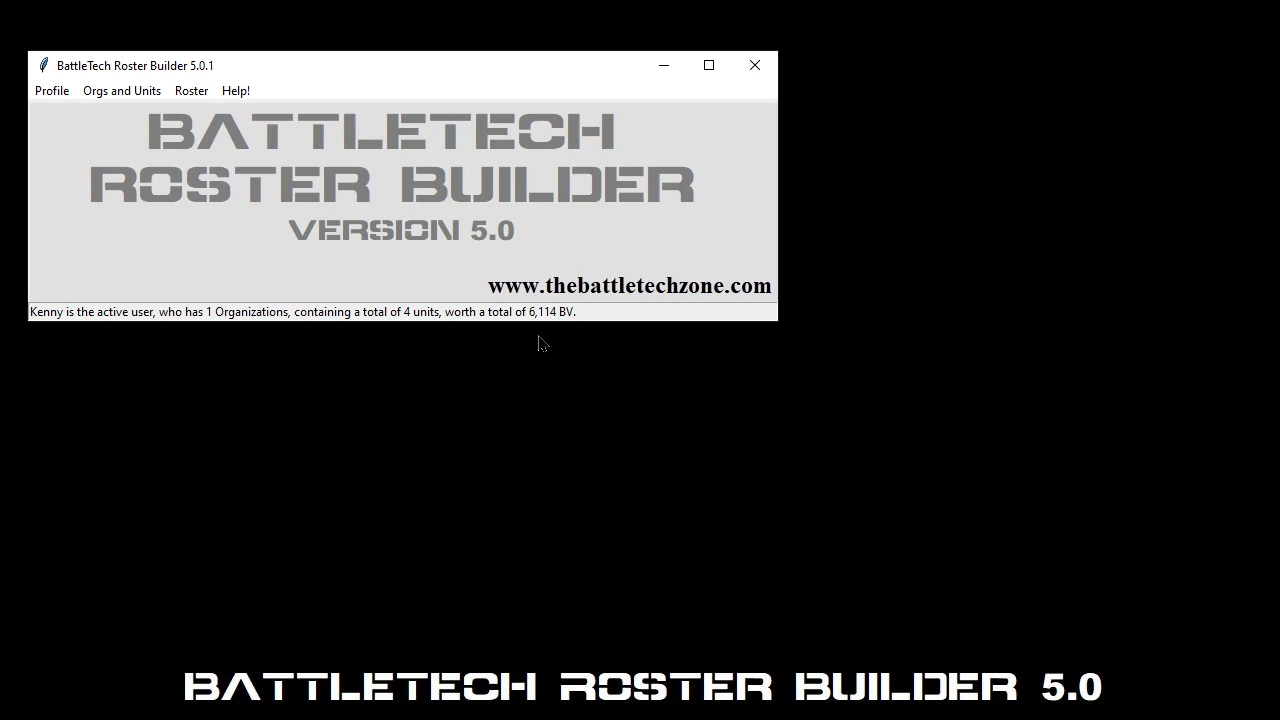
Load the last profile file listed in the Profiles folder.
click(39, 90)
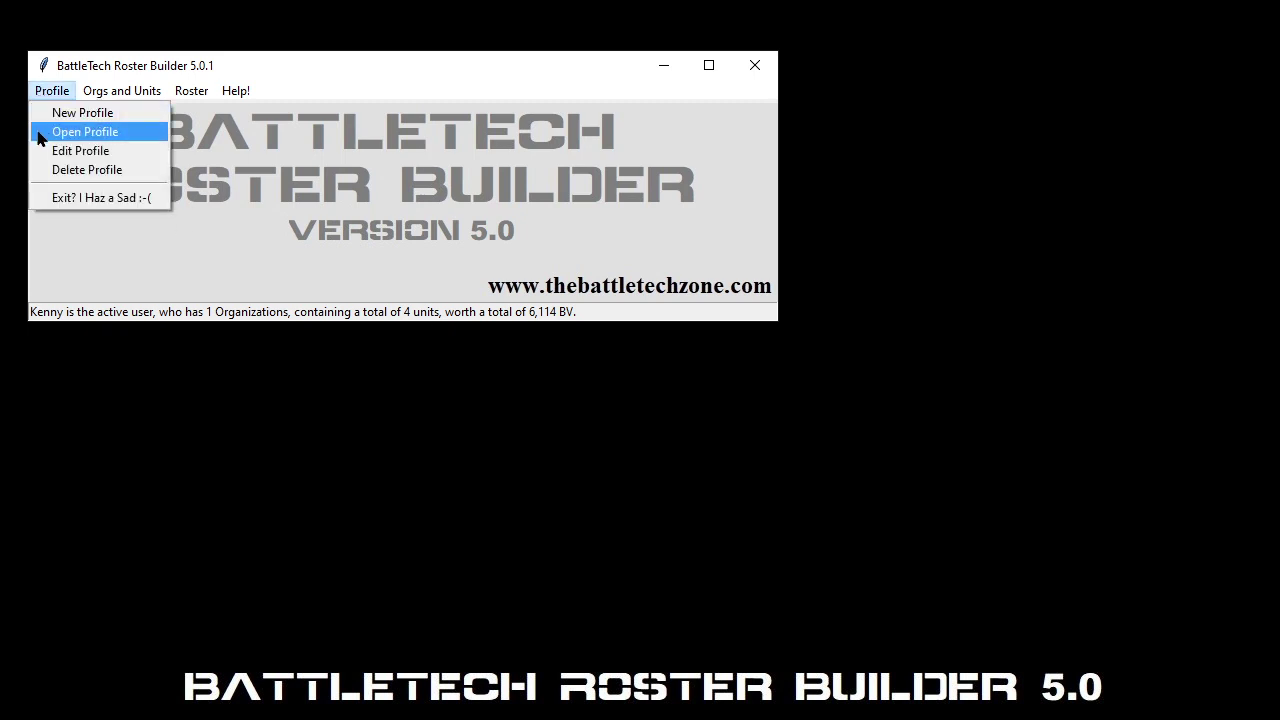
click(85, 132)
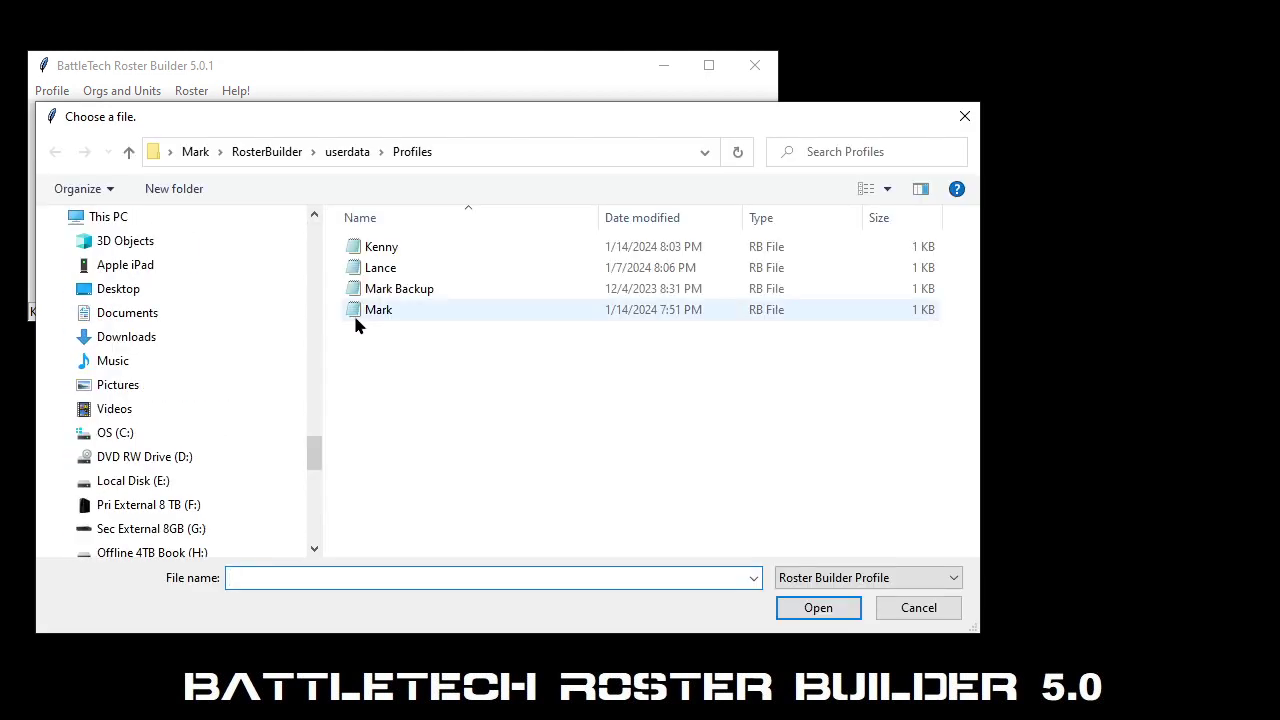
double_click(355, 316)
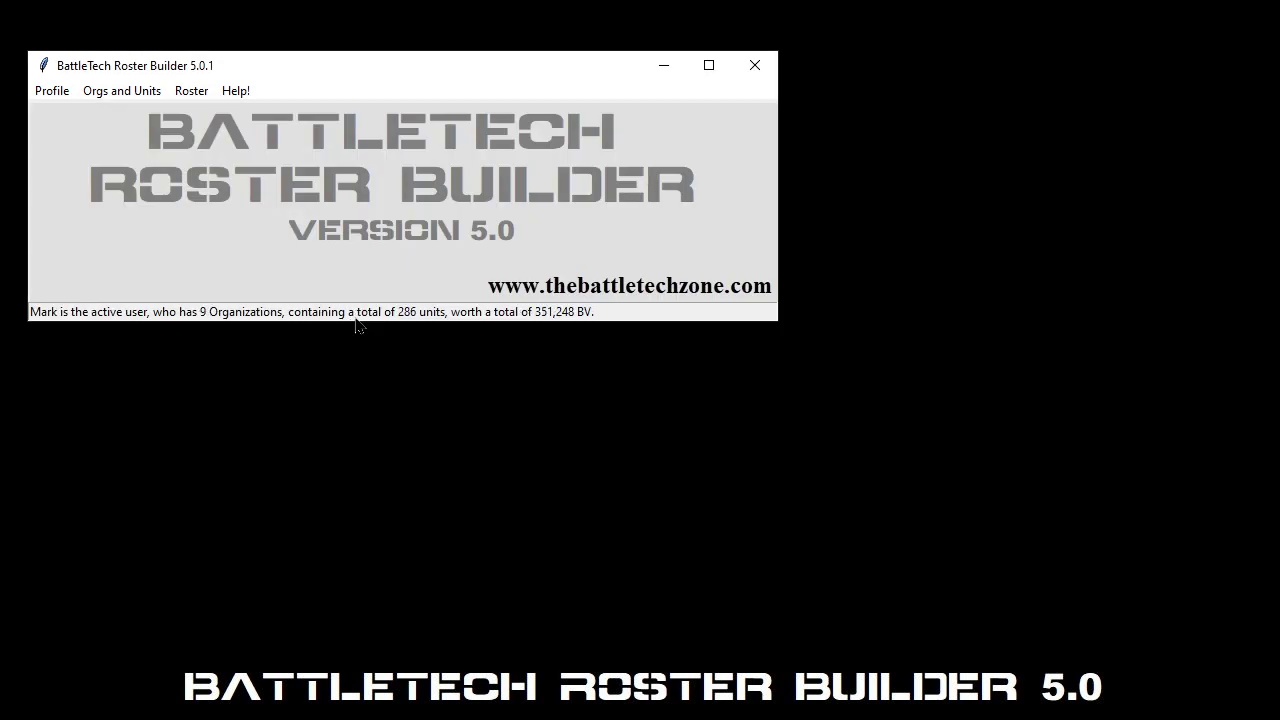
Select only Kirstin's Krushers, Group W and 101st Irregulars 1st Battalions for the organizational report, and close it without printing.
click(114, 93)
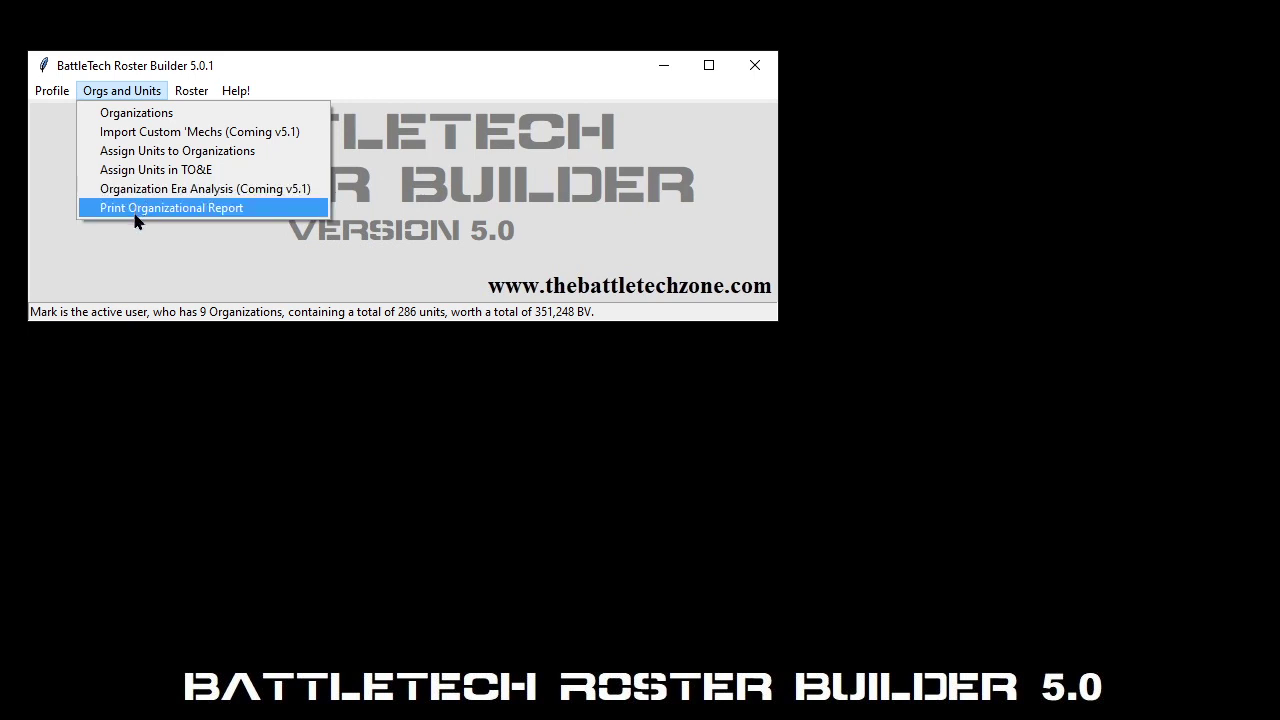
click(136, 210)
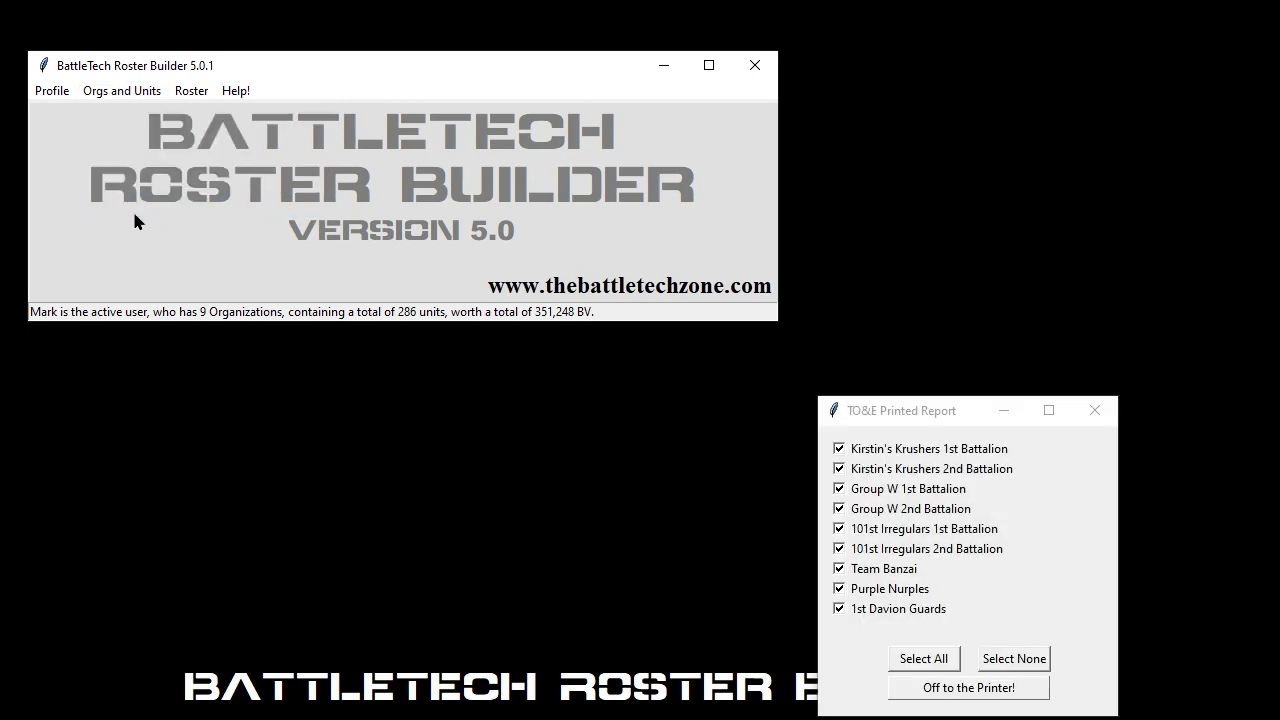
drag(908, 418, 857, 260)
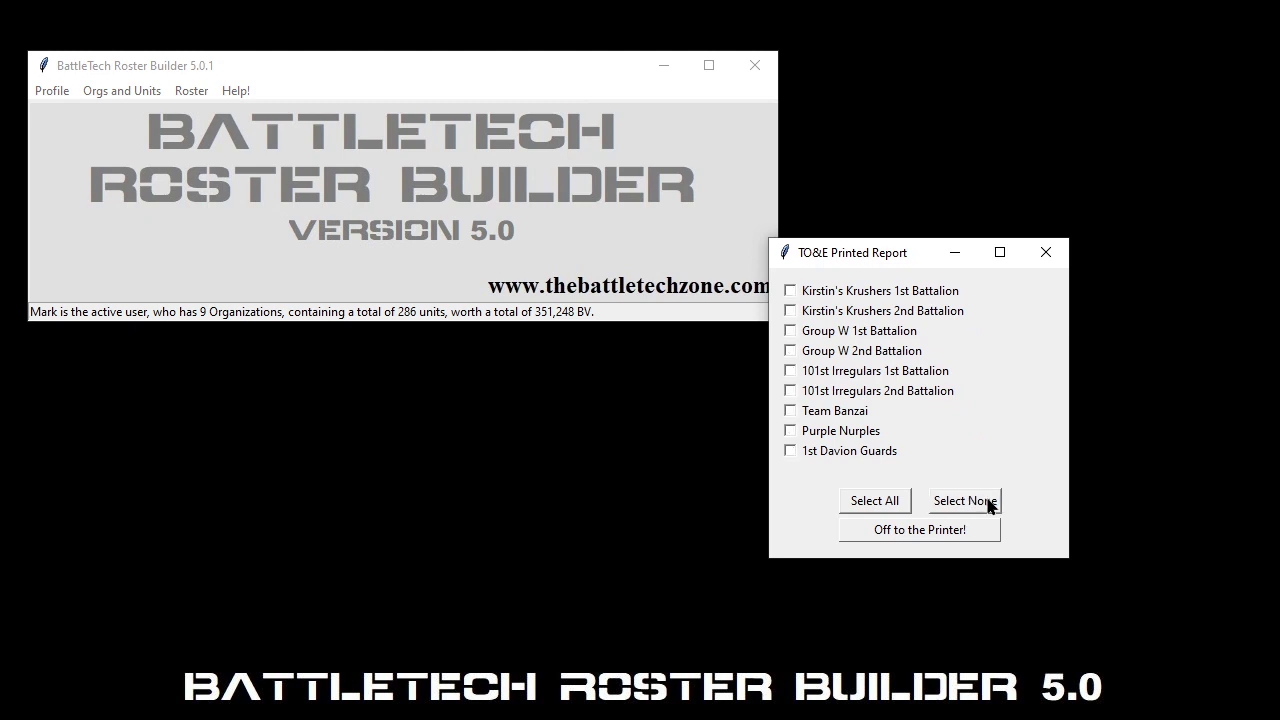
click(845, 497)
click(966, 503)
click(790, 291)
click(790, 331)
click(791, 371)
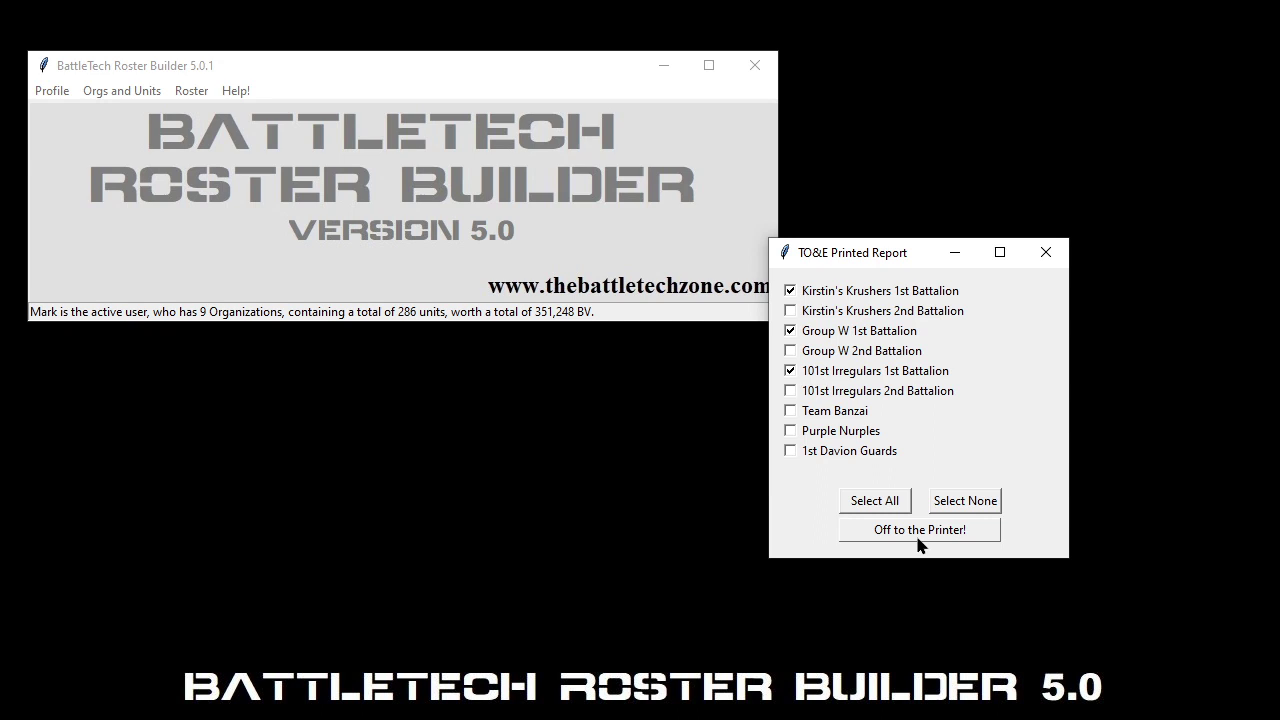
click(1046, 262)
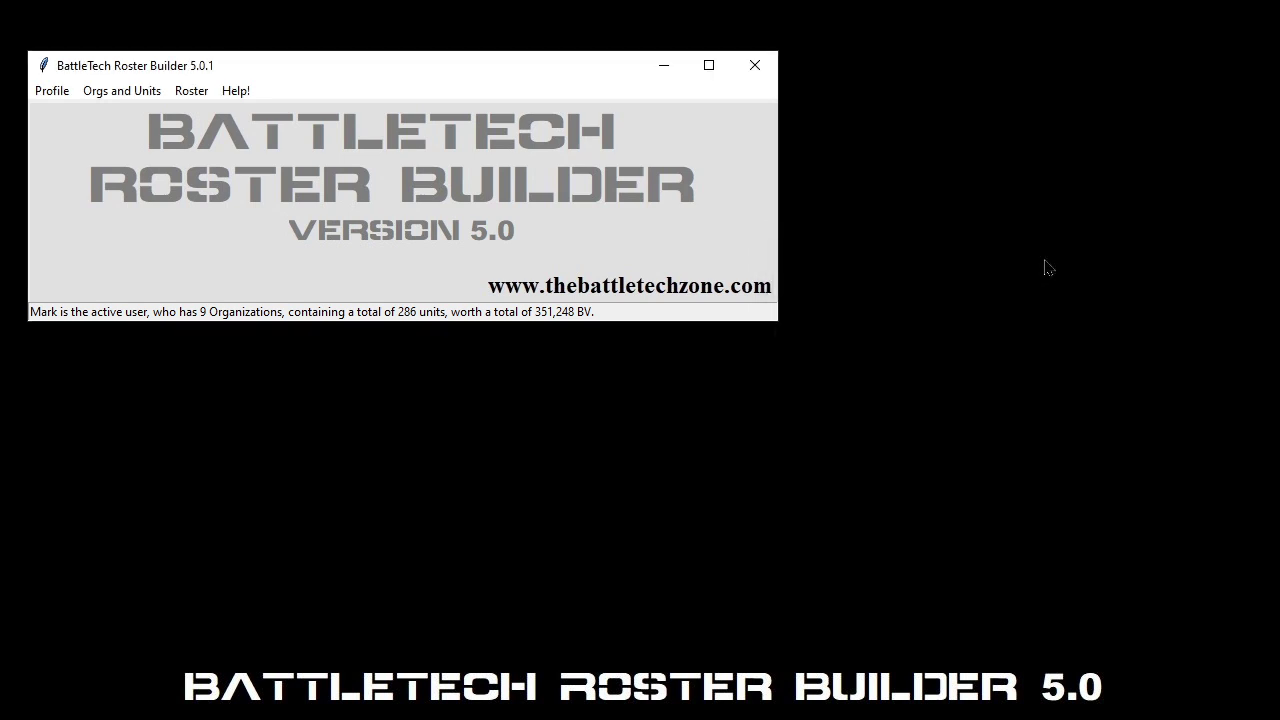
Start a new CBT roster, change the size in its name to 19.0k, and set the roster size to 19000.
click(106, 96)
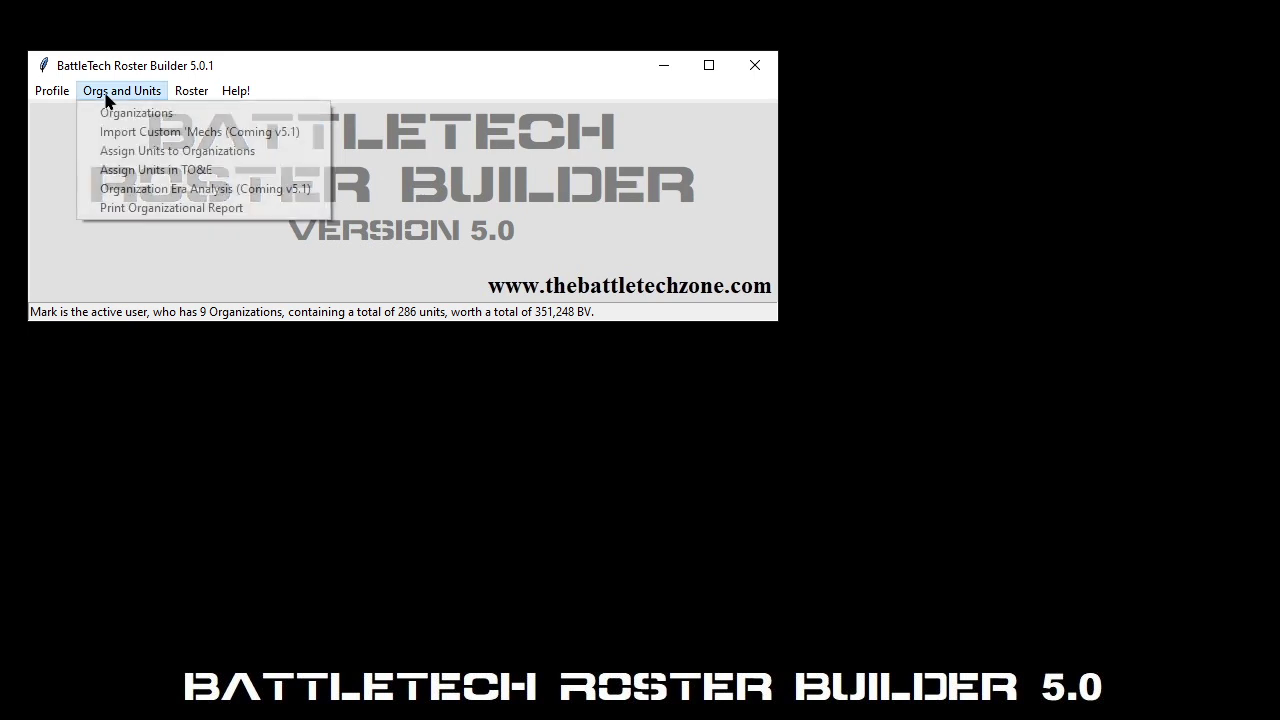
click(194, 92)
click(187, 92)
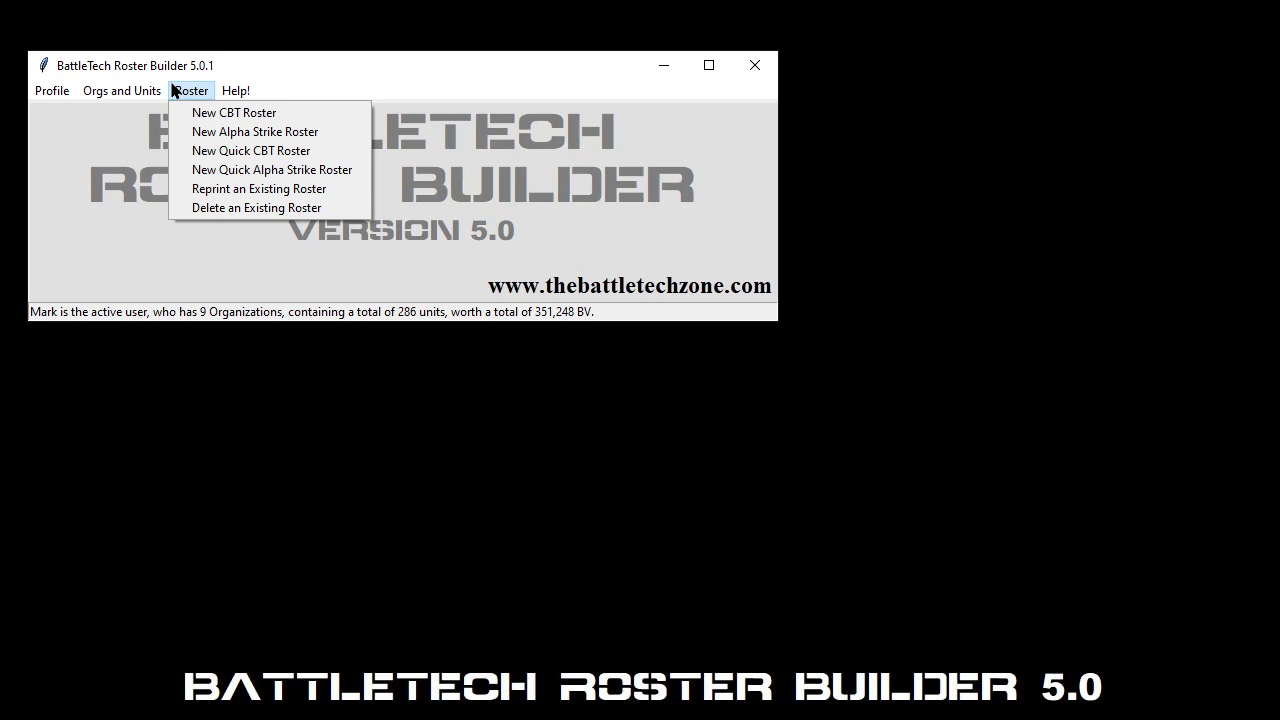
click(220, 122)
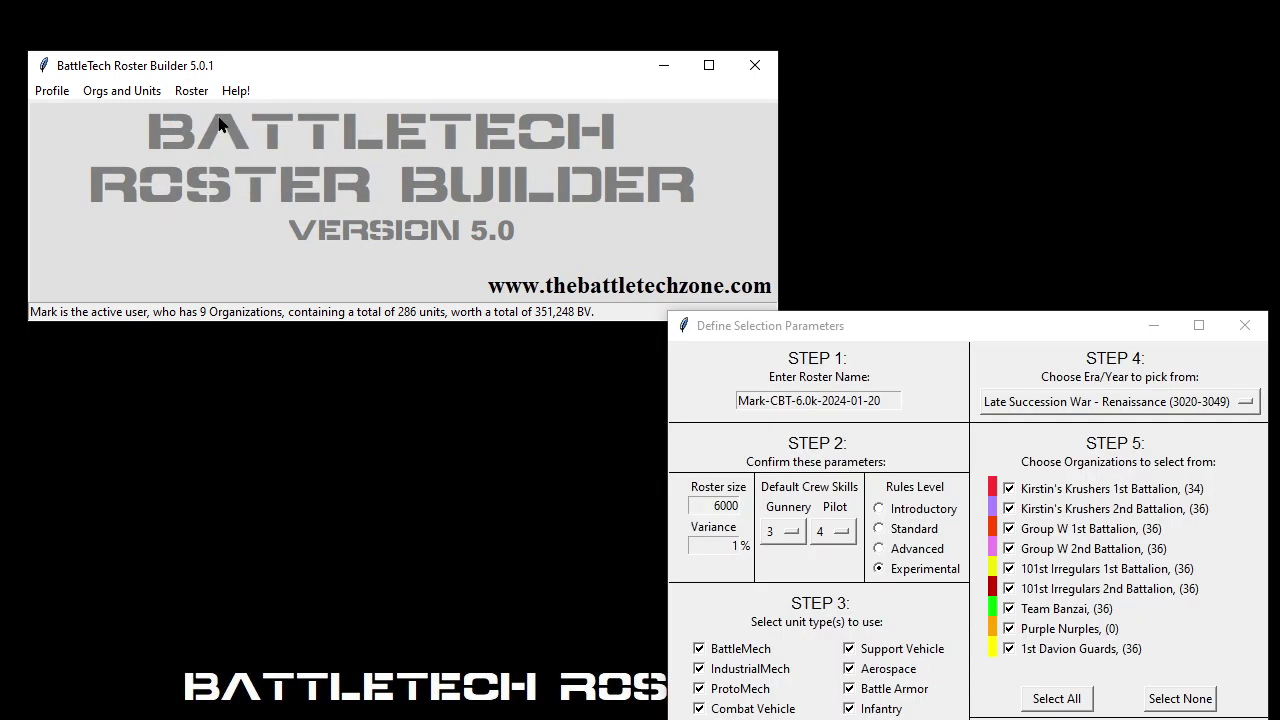
drag(969, 321, 795, 96)
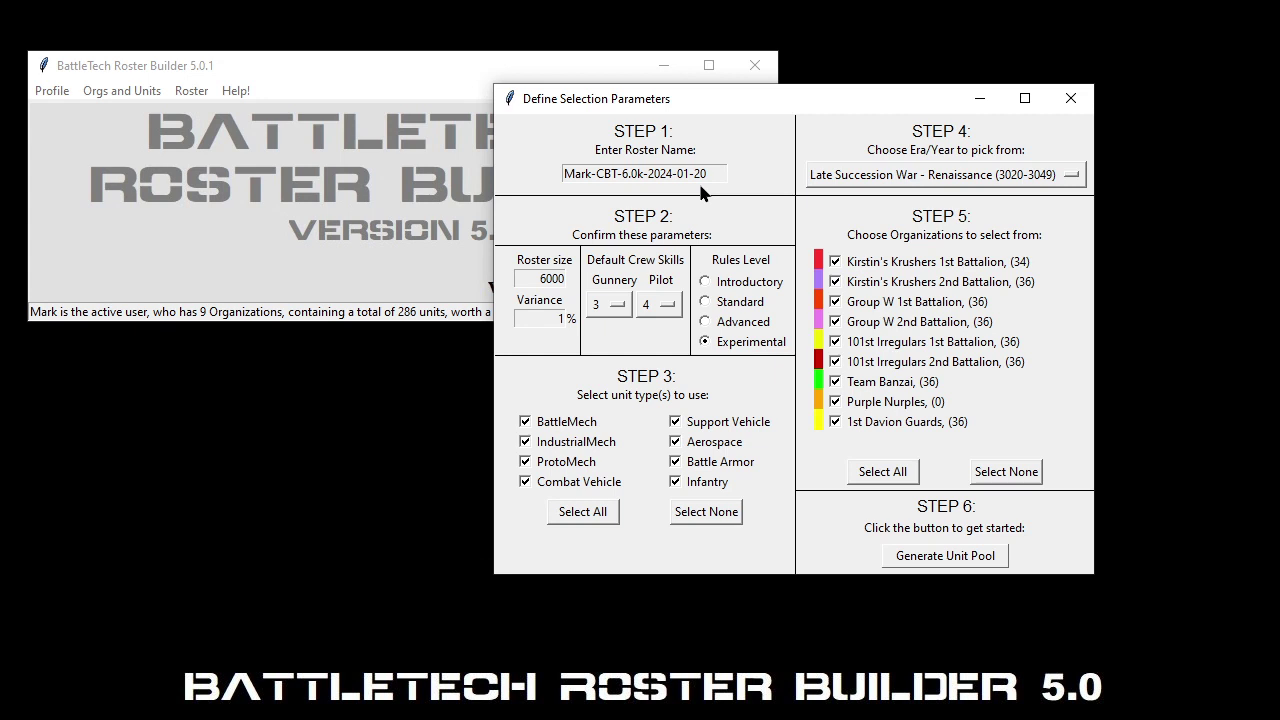
click(626, 173)
key(BackSpace)
text(19)
key(Delete)
text(19)
Keep all unit types selected, set the era to Jihad (3068-3080), and generate the unit pool.
click(700, 512)
click(592, 527)
click(843, 180)
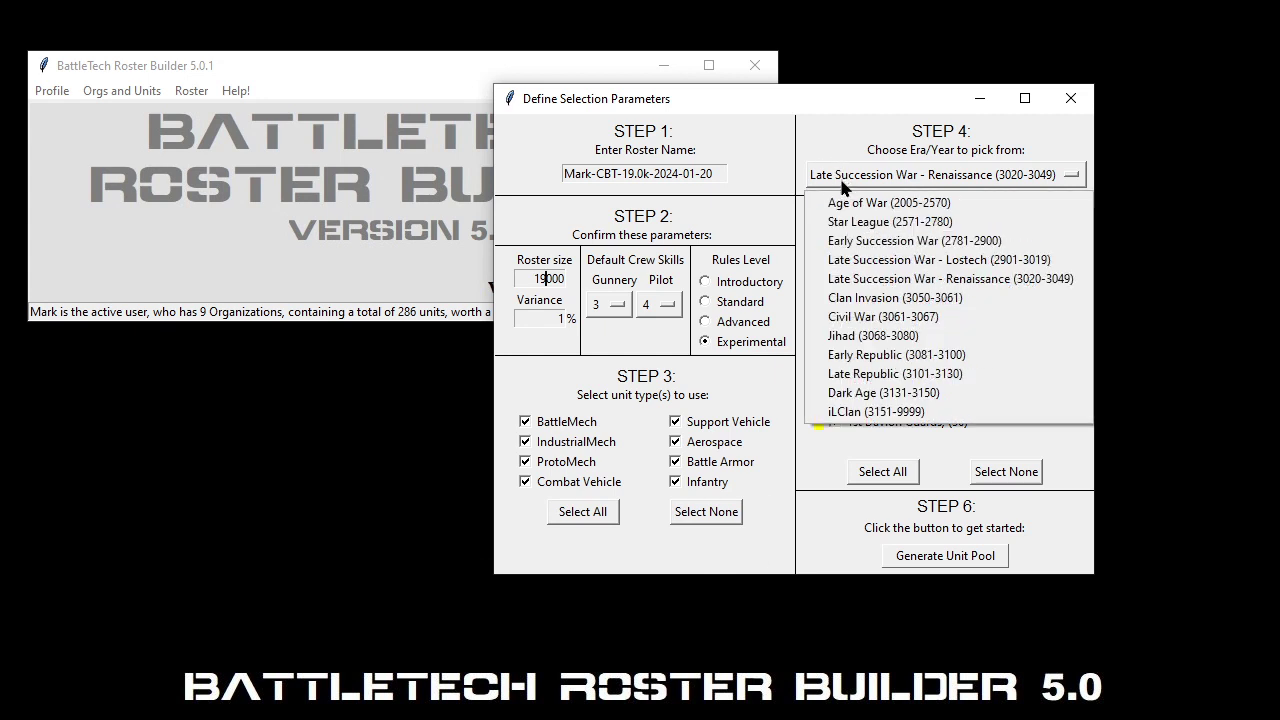
click(873, 340)
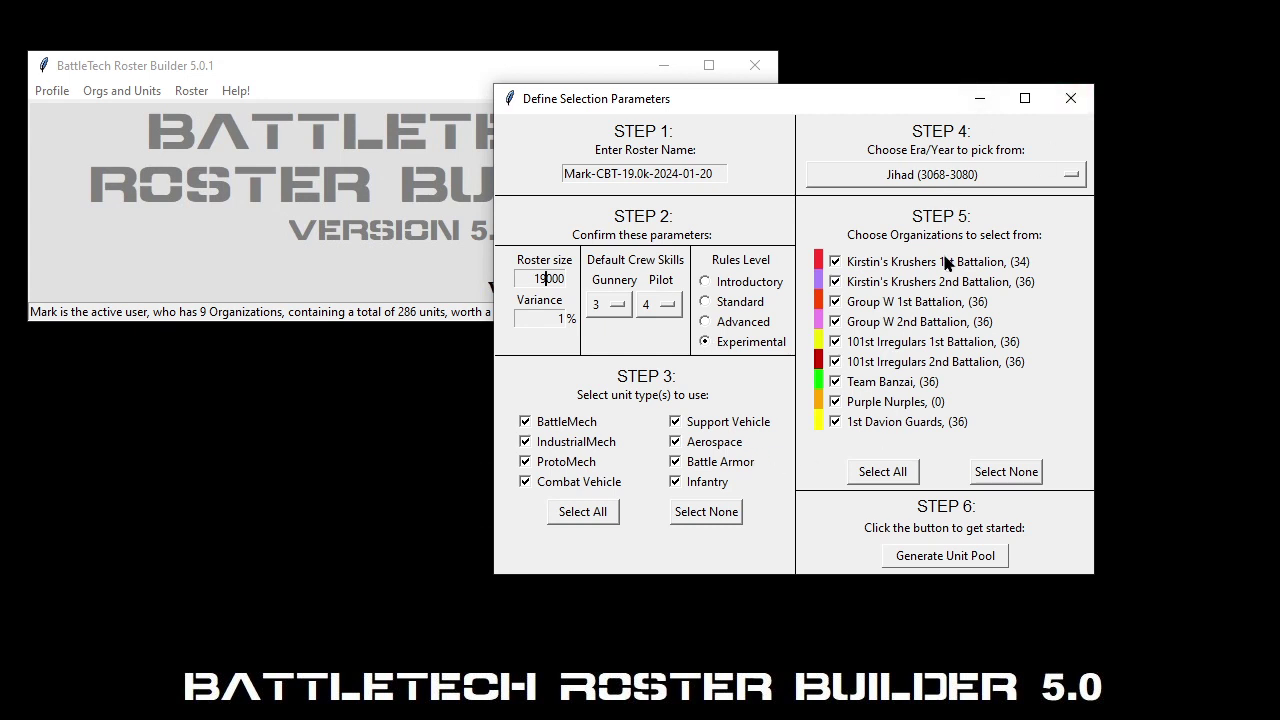
click(941, 556)
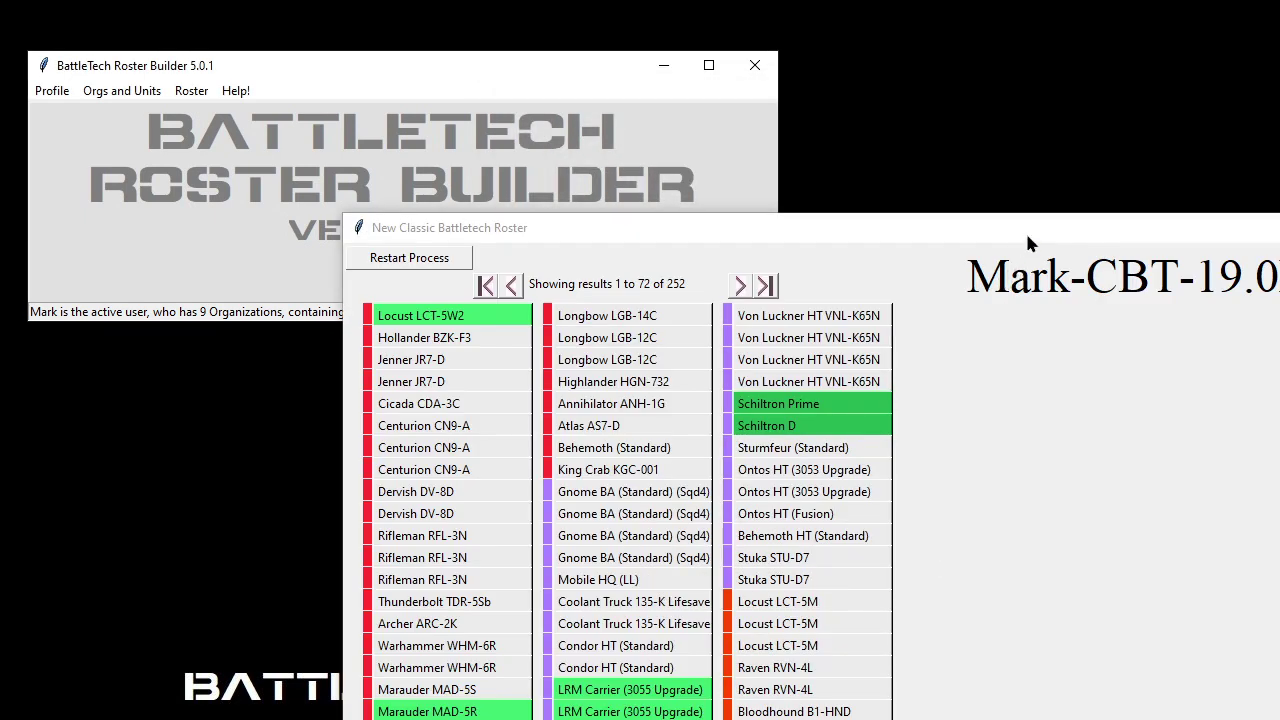
drag(1029, 226, 715, 50)
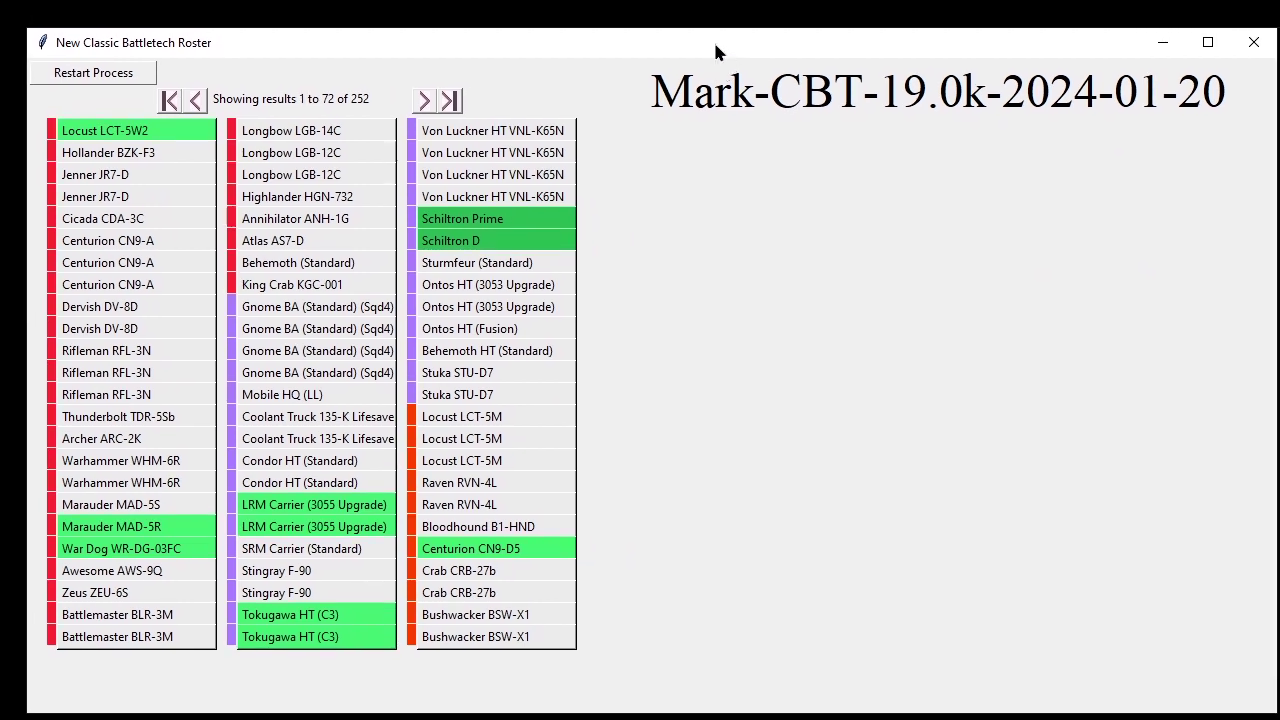
Add Battlemaster BLR-M3 and Mauler MAL-3R from Group W 1st Battalion and Locust LCT-5W2 from Kirstin's Krushers 1st Battalion to the roster.
click(419, 108)
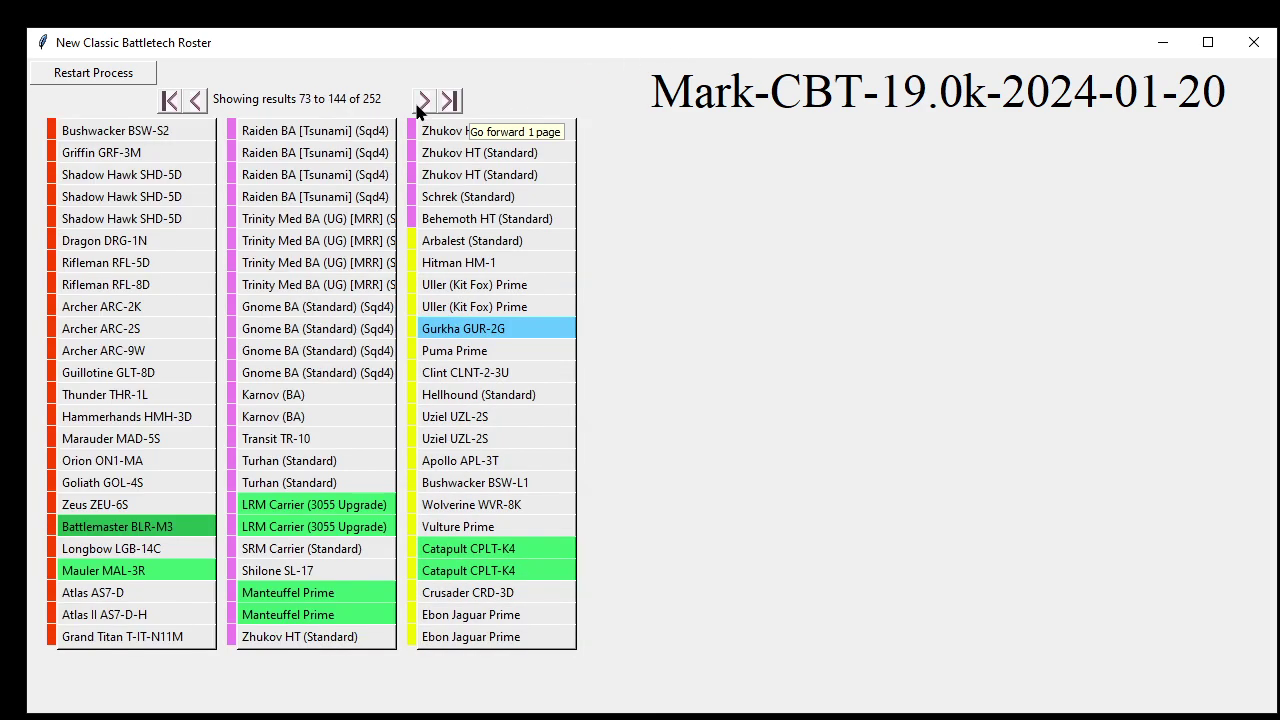
click(420, 104)
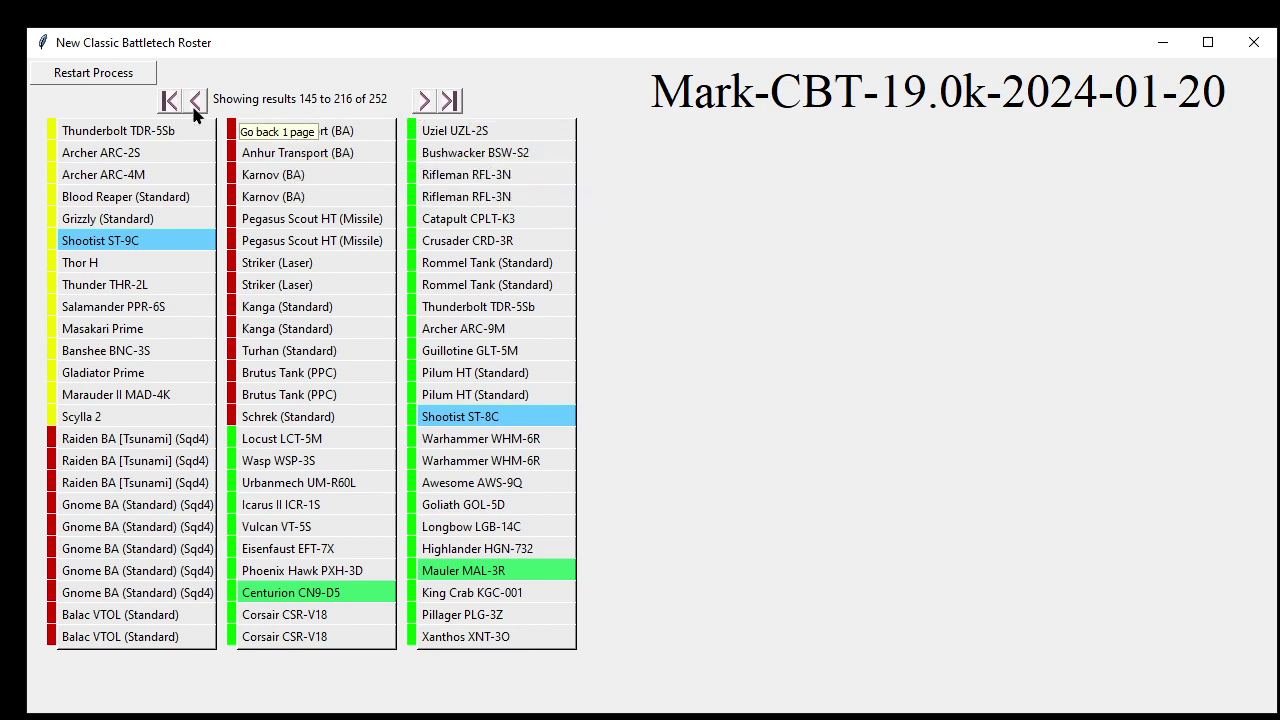
click(197, 102)
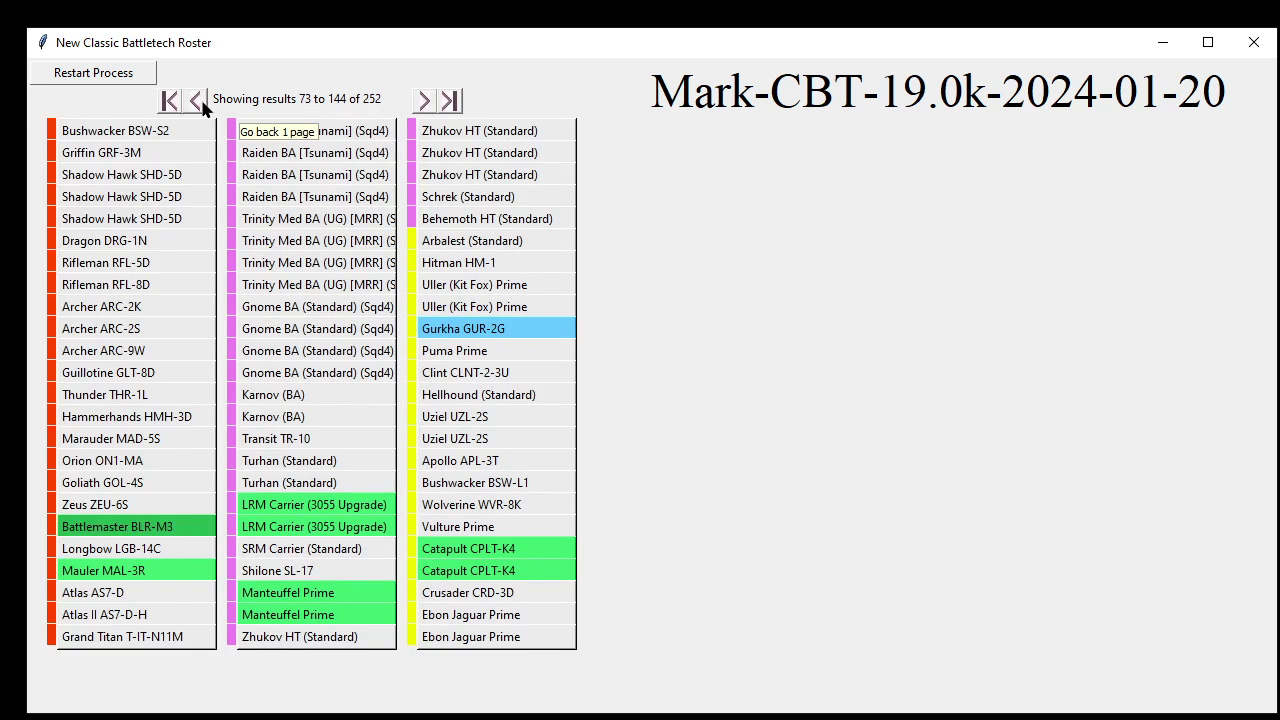
mouse_move(181, 534)
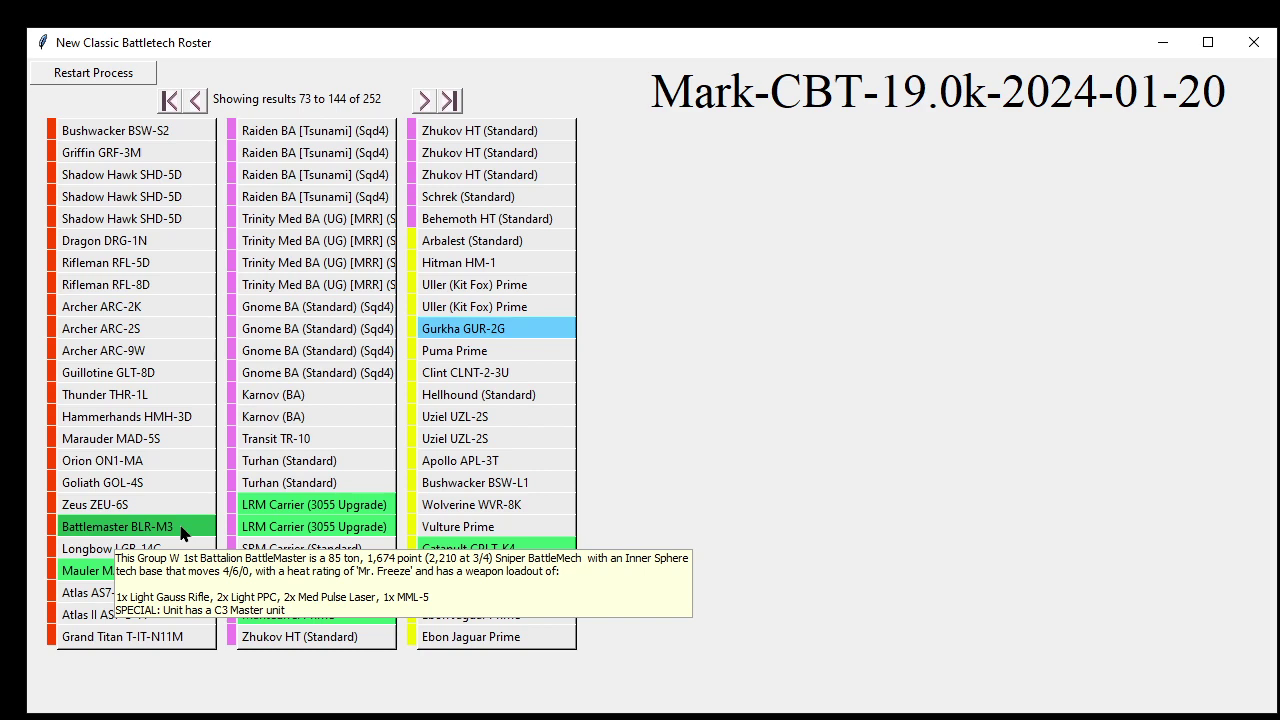
click(181, 534)
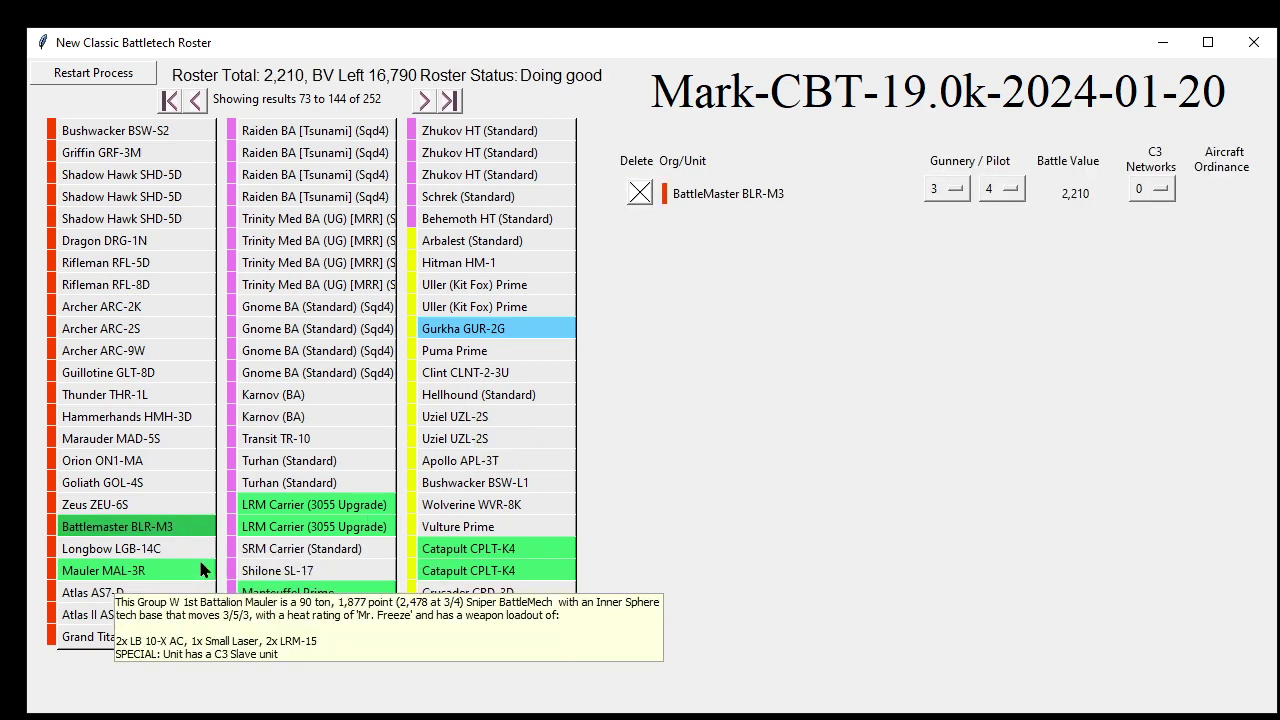
click(164, 574)
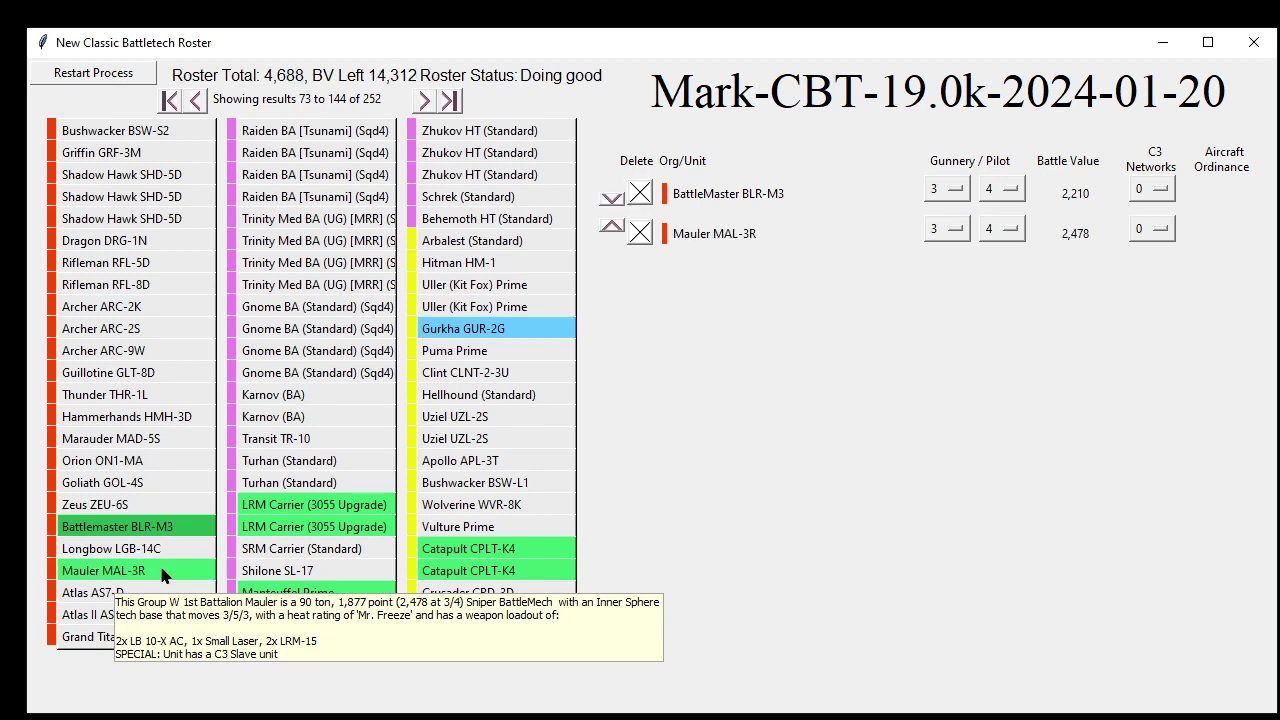
click(196, 101)
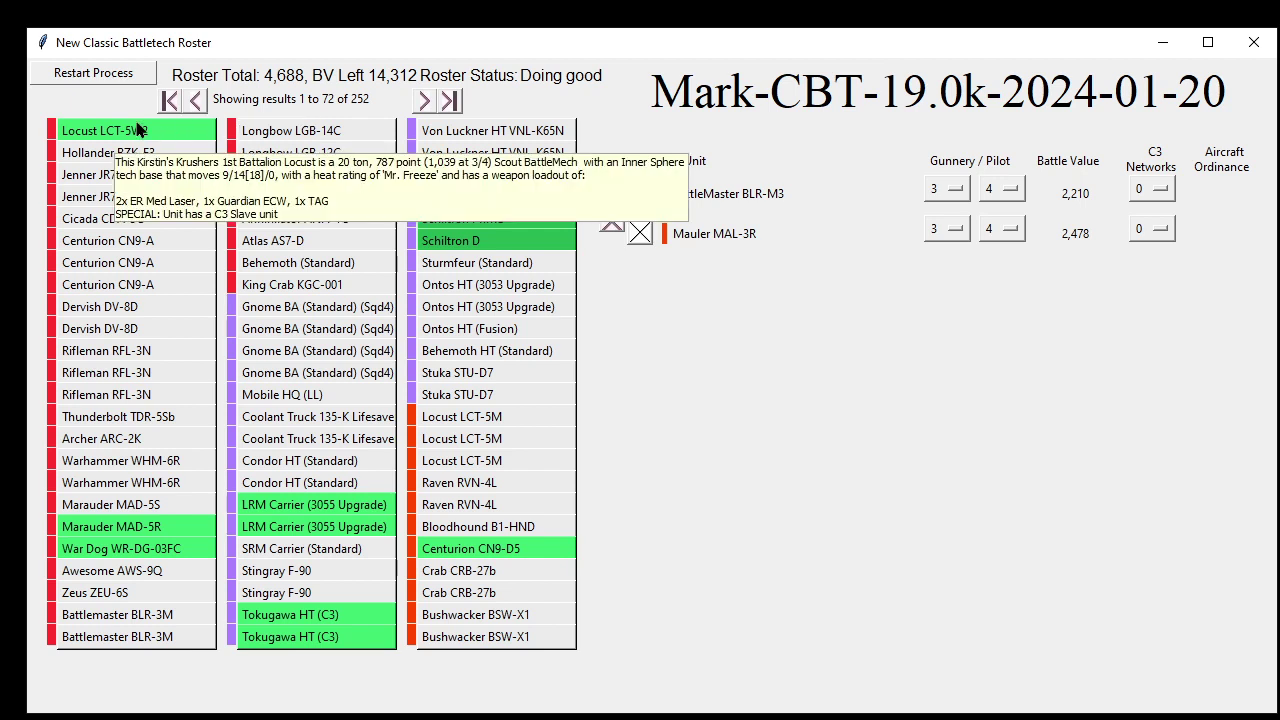
click(138, 130)
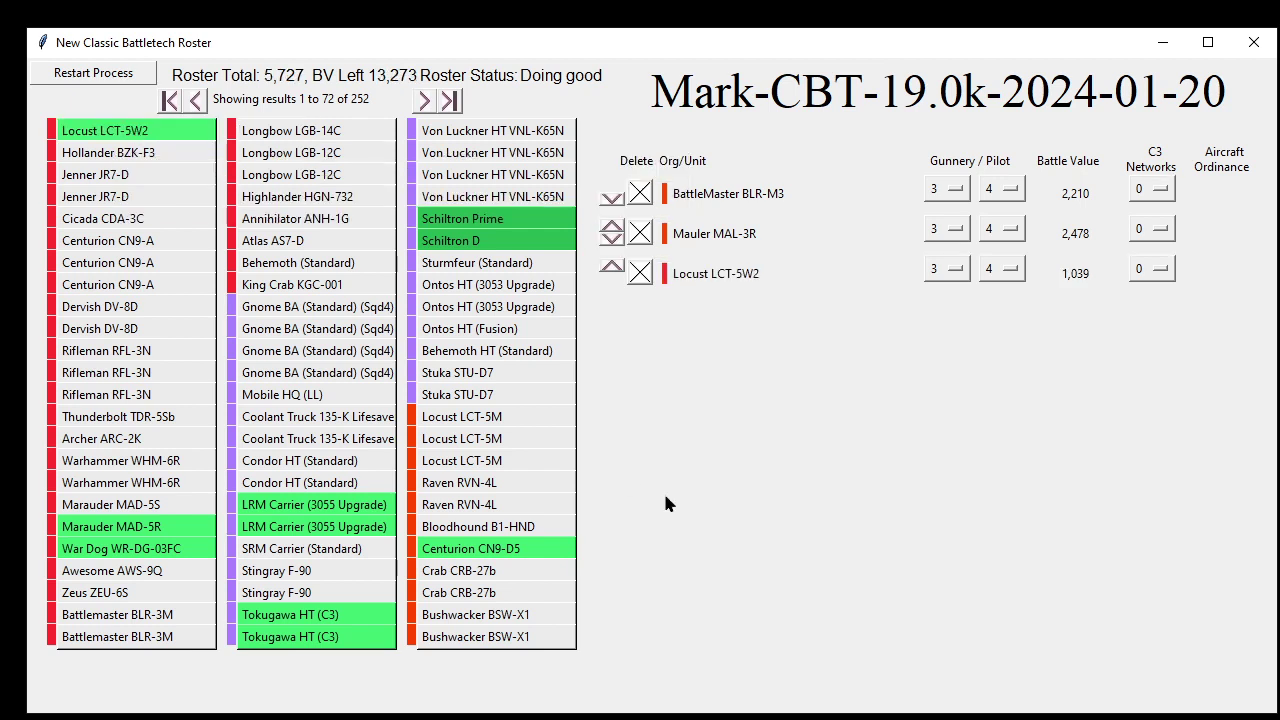
Try gunnery skill 2 for the BattleMaster BLR-M3 in the roster, and restore it to 3.
click(955, 195)
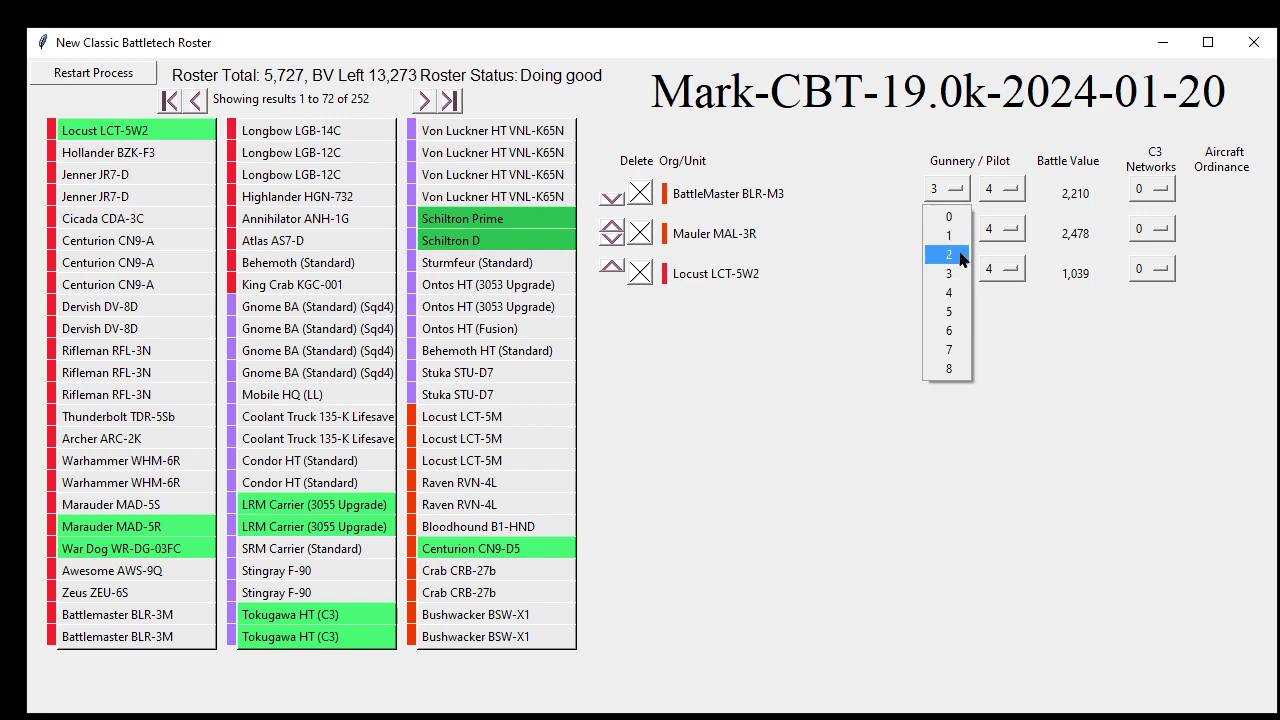
click(960, 258)
click(956, 192)
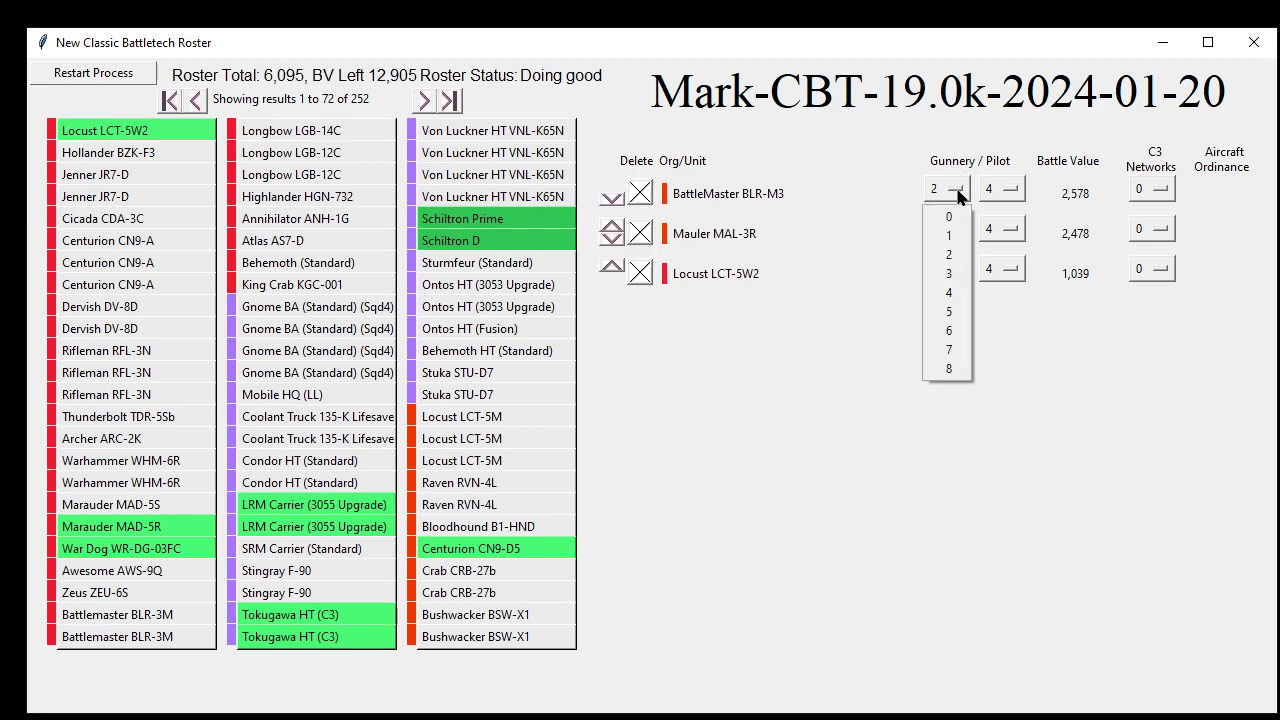
click(951, 274)
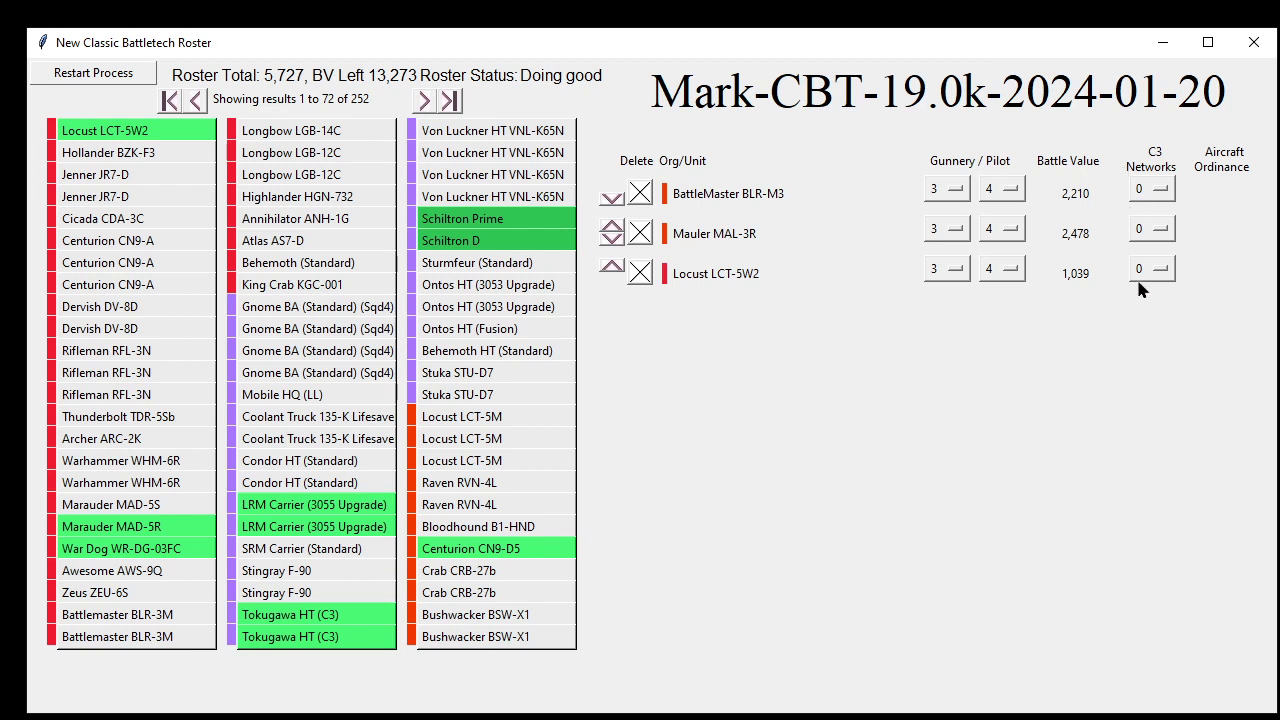
Add Schiltron Prime and both LRM Carriers (3055 Upgrade) from Kirstin's Krushers 2nd Battalion to the roster.
mouse_move(282, 233)
mouse_move(268, 614)
mouse_move(447, 228)
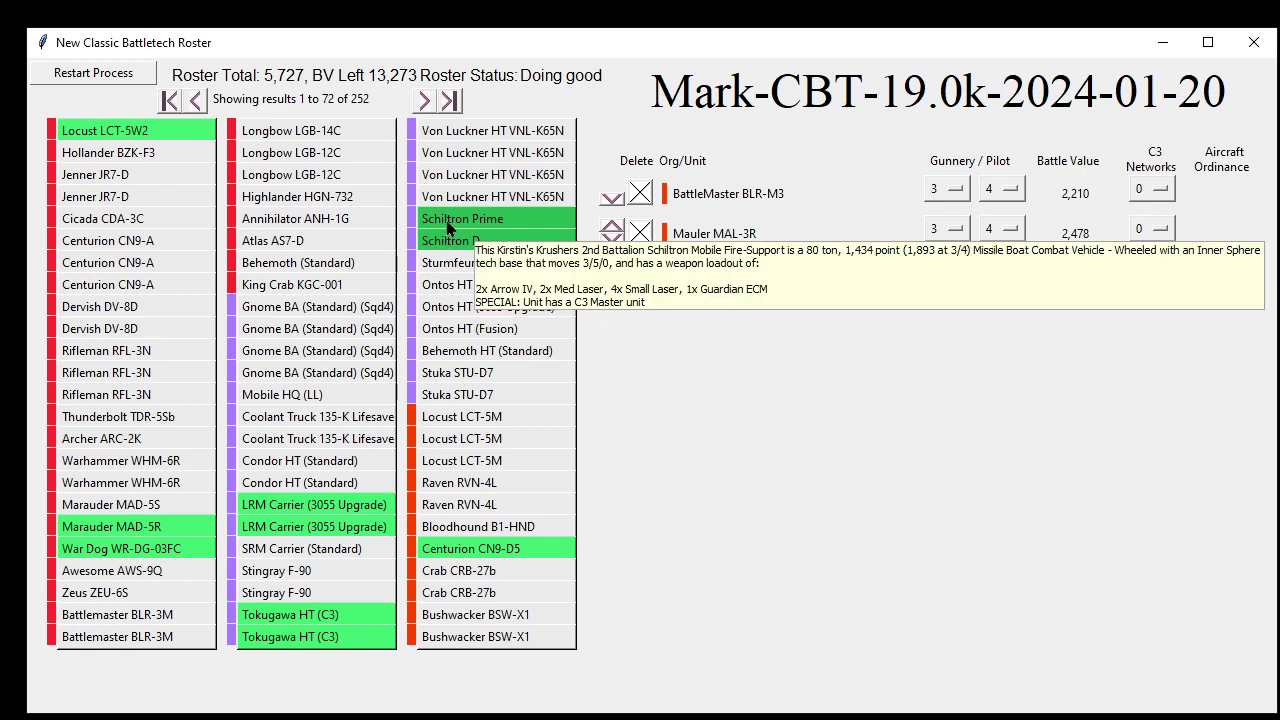
click(447, 222)
mouse_move(288, 538)
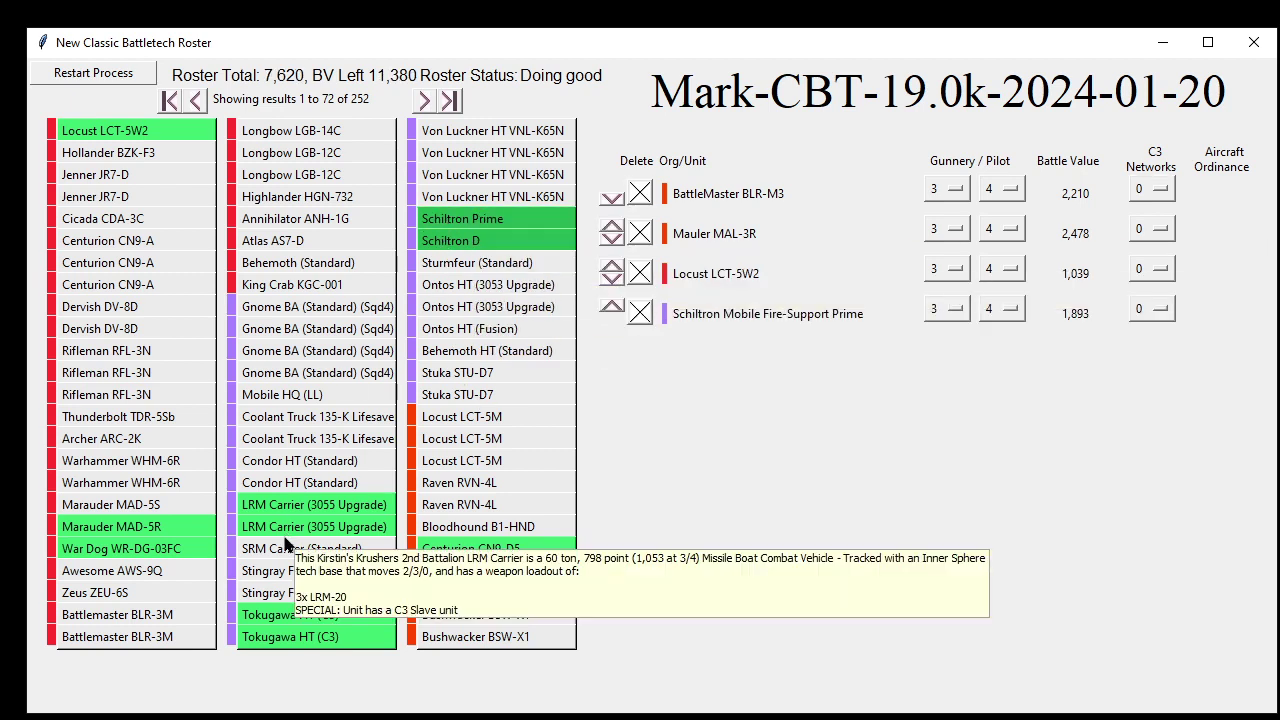
click(286, 512)
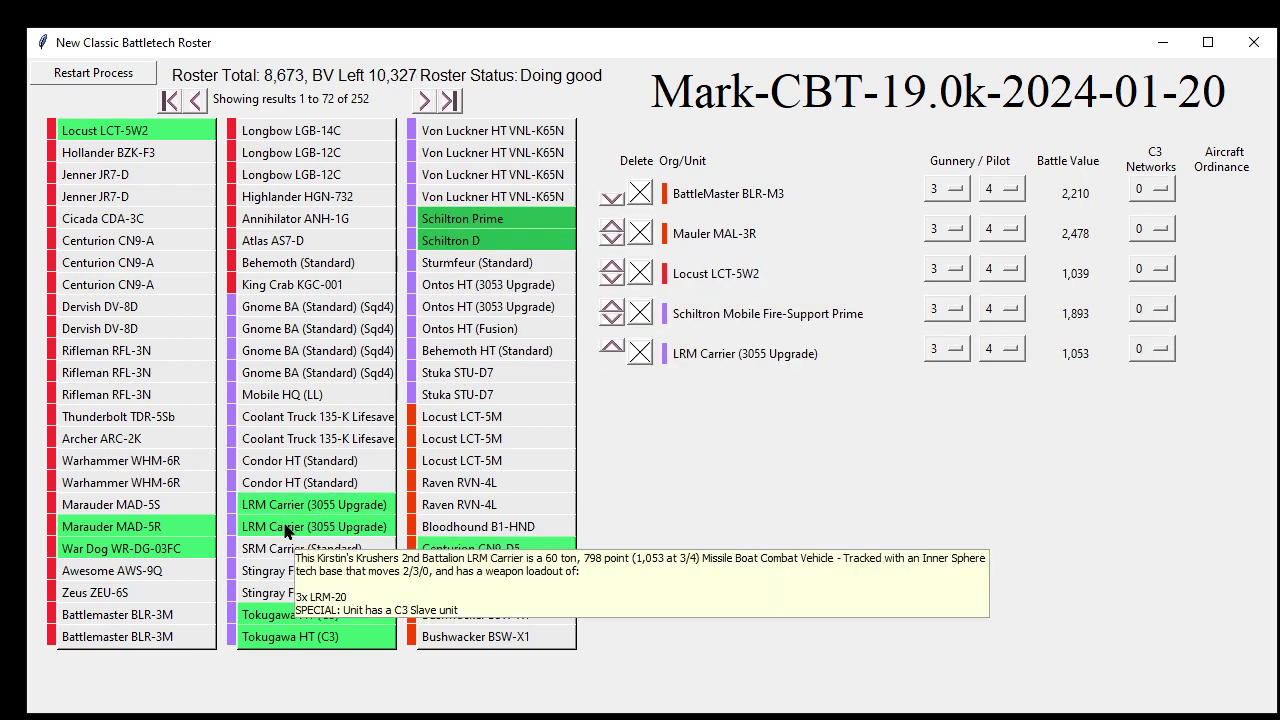
click(287, 522)
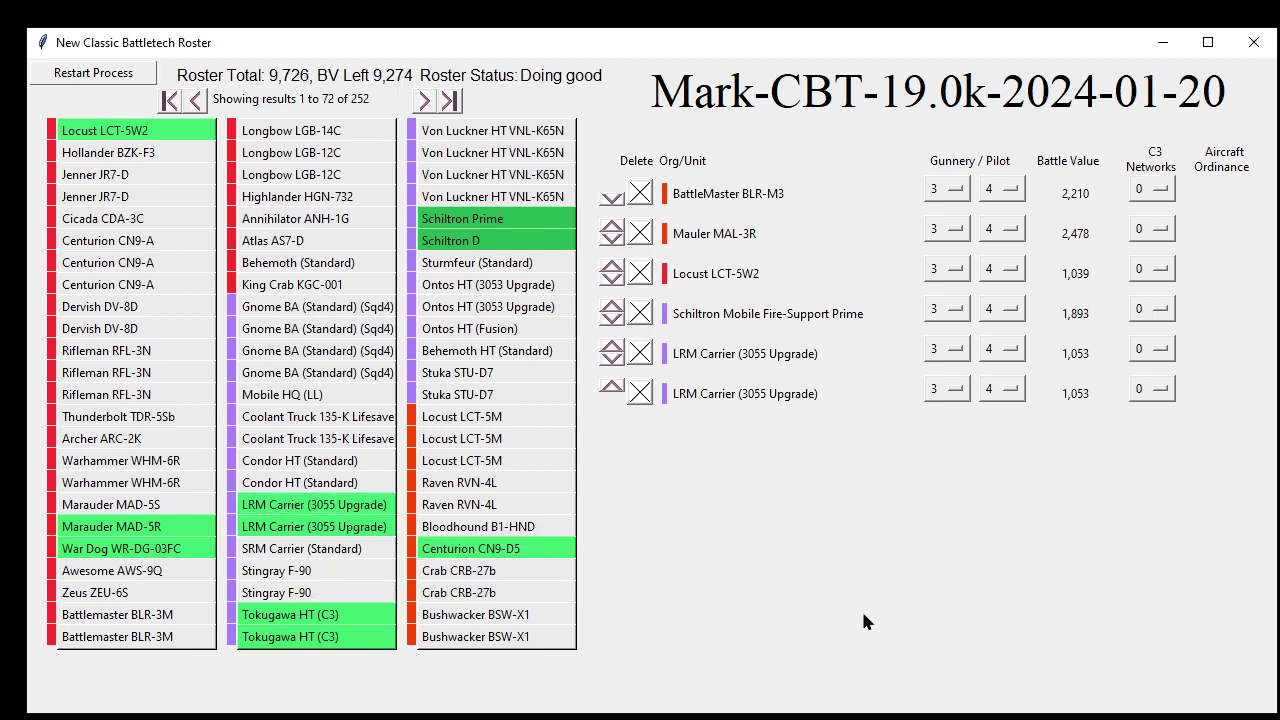
Add the improved C3 units Gurkha GUR-2G and Shootist ST-9C from 101st Irregulars 1st Battalion to the roster.
click(424, 101)
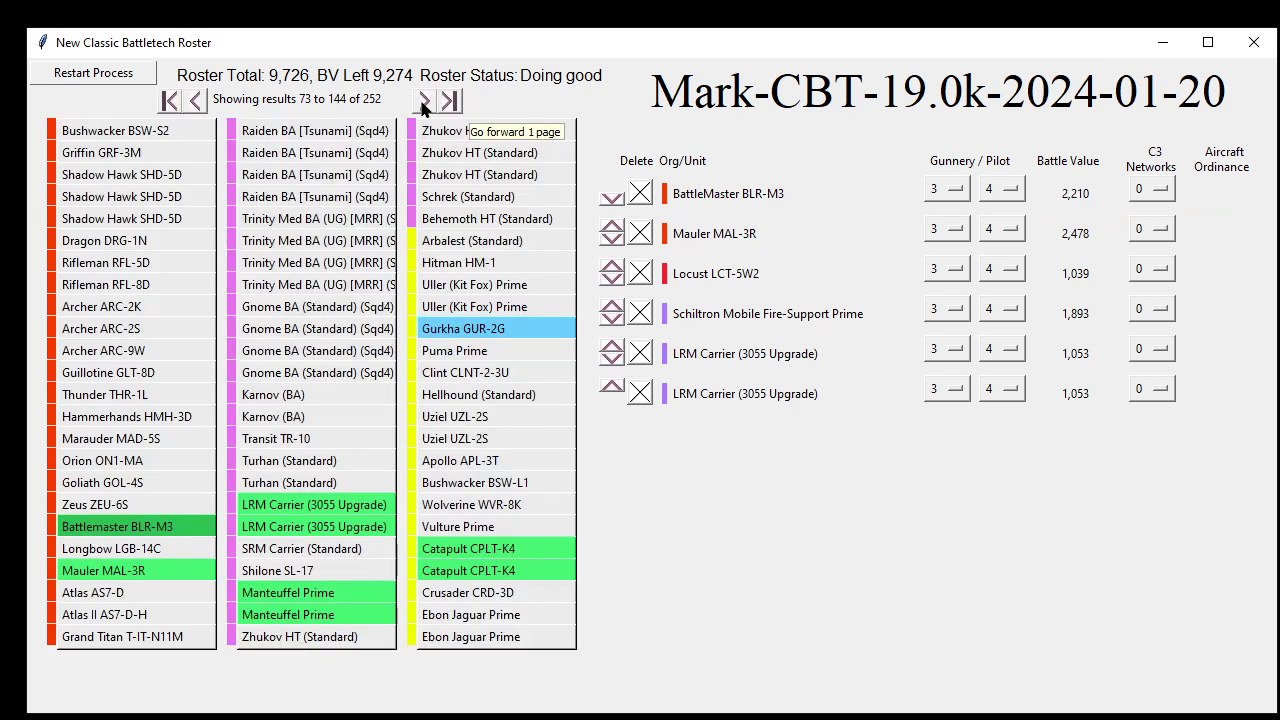
click(460, 333)
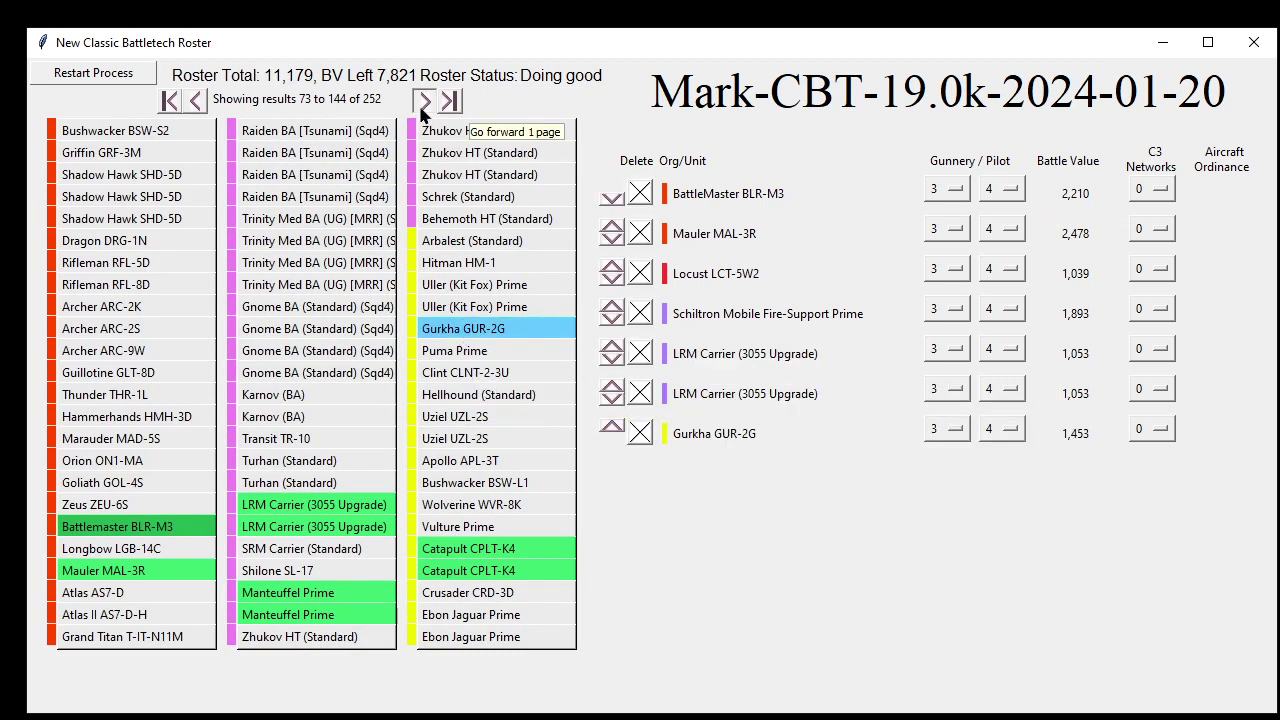
click(424, 102)
mouse_move(176, 242)
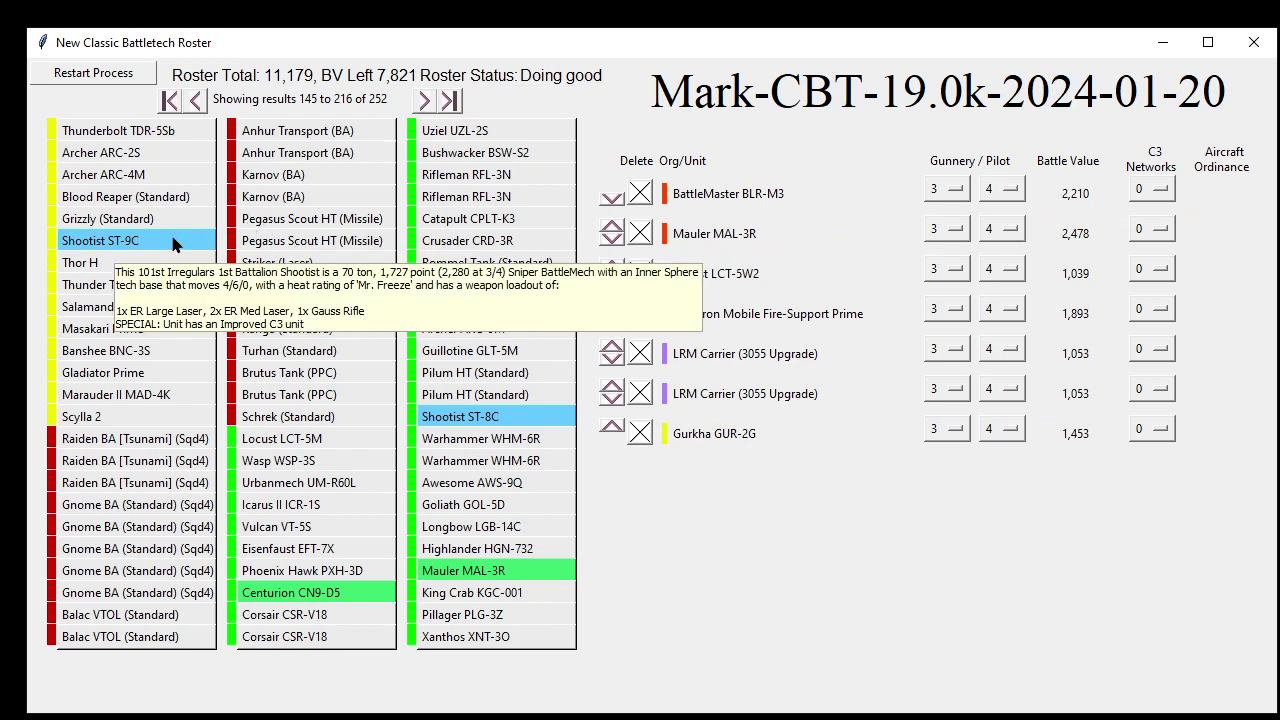
click(172, 244)
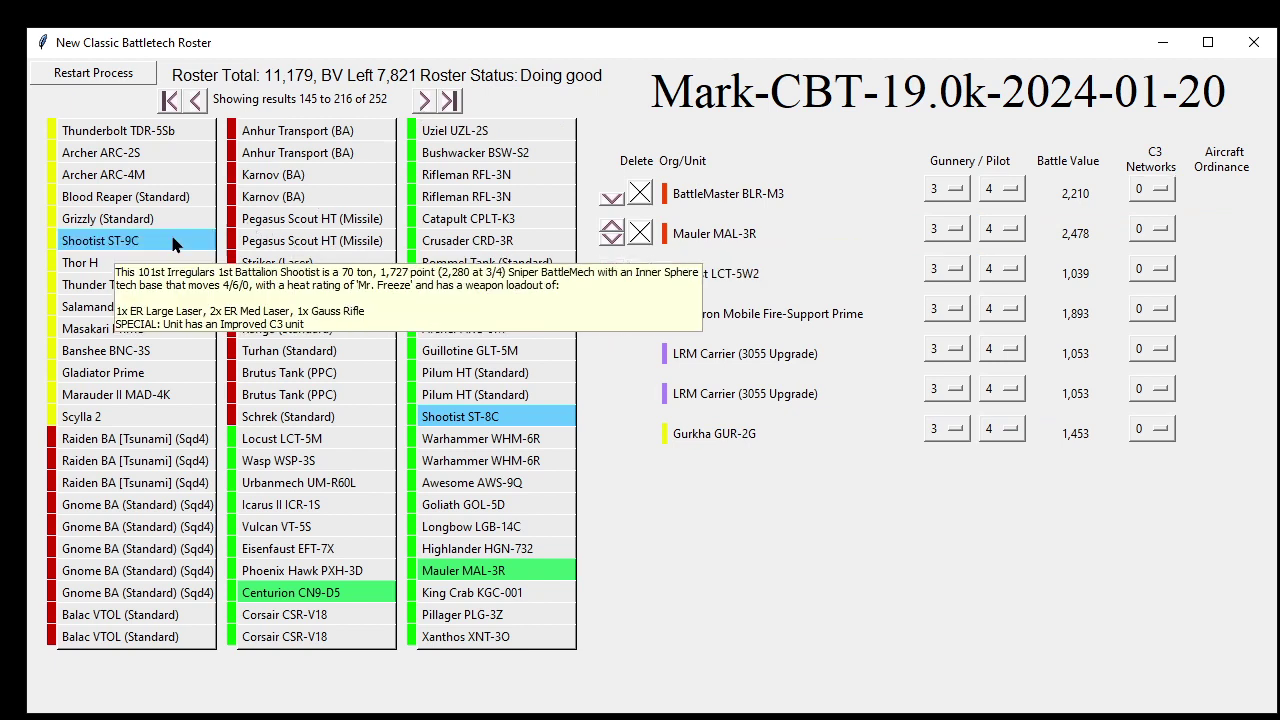
Assign the Mauler MAL-3R, Locust LCT-5W2 and BattleMaster BLR-M3 to C3 network 1.
mouse_move(520, 423)
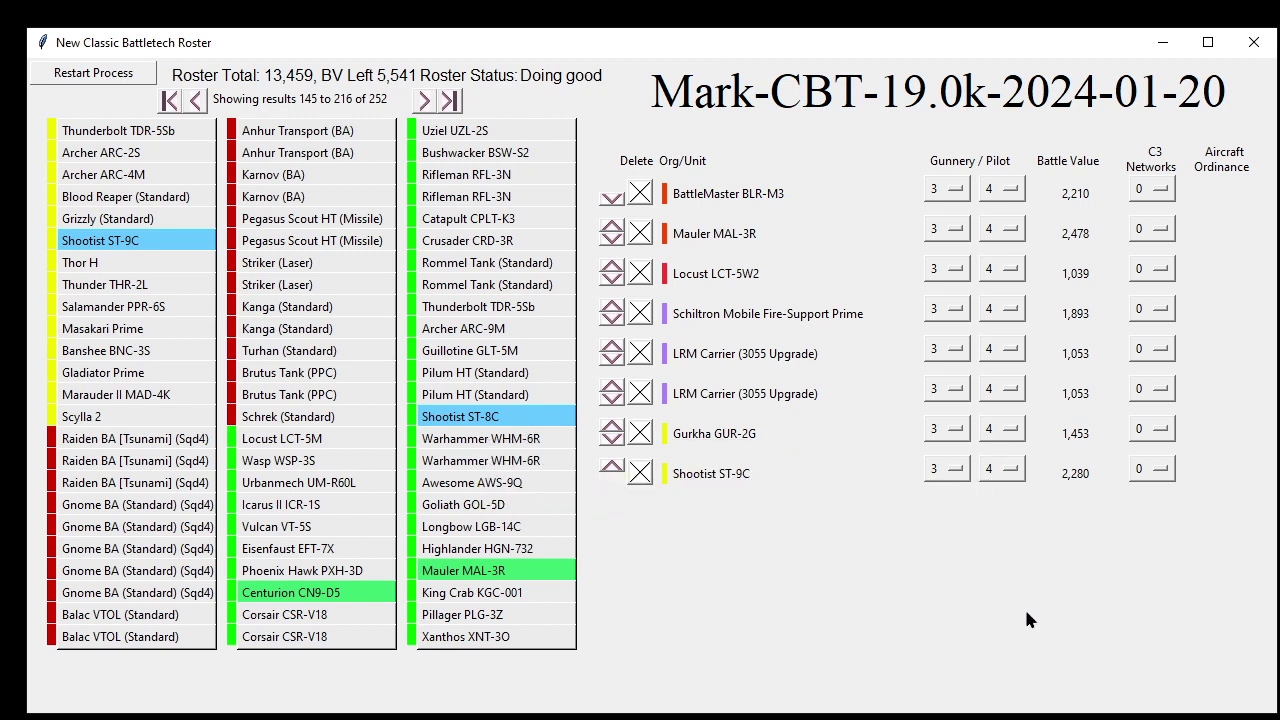
click(1166, 188)
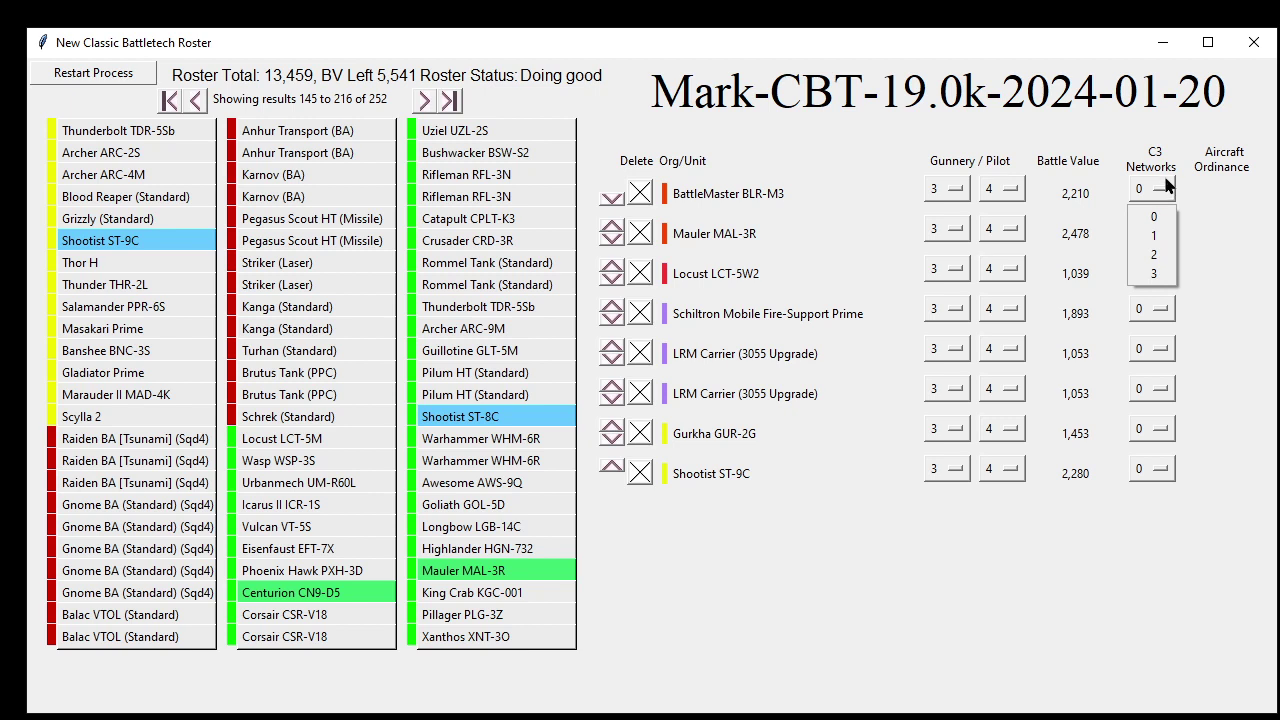
click(1208, 200)
click(1163, 229)
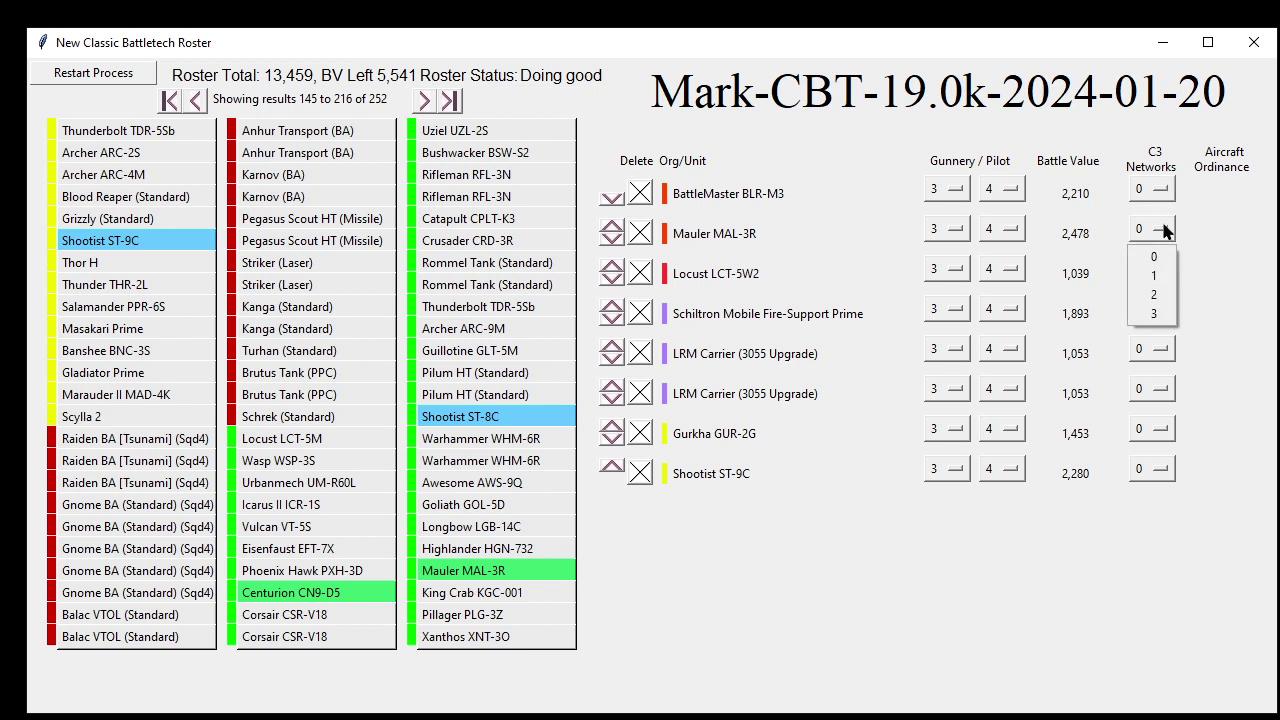
click(1155, 279)
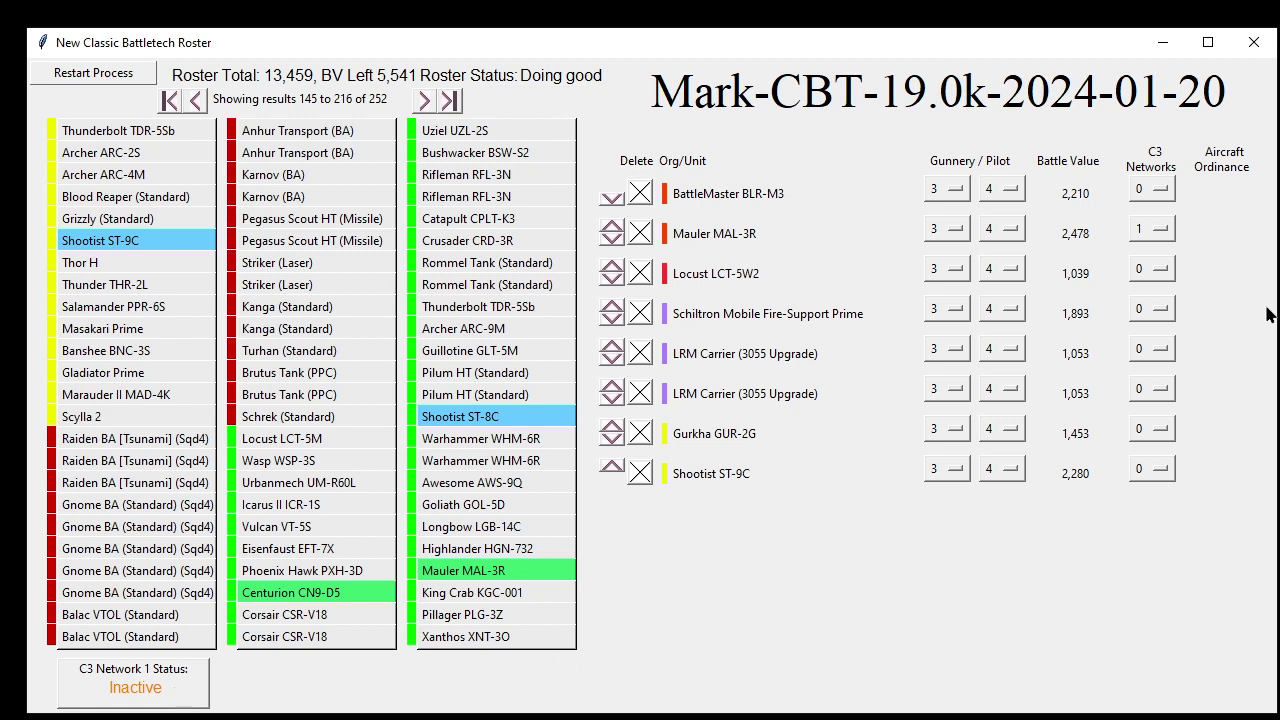
click(1164, 266)
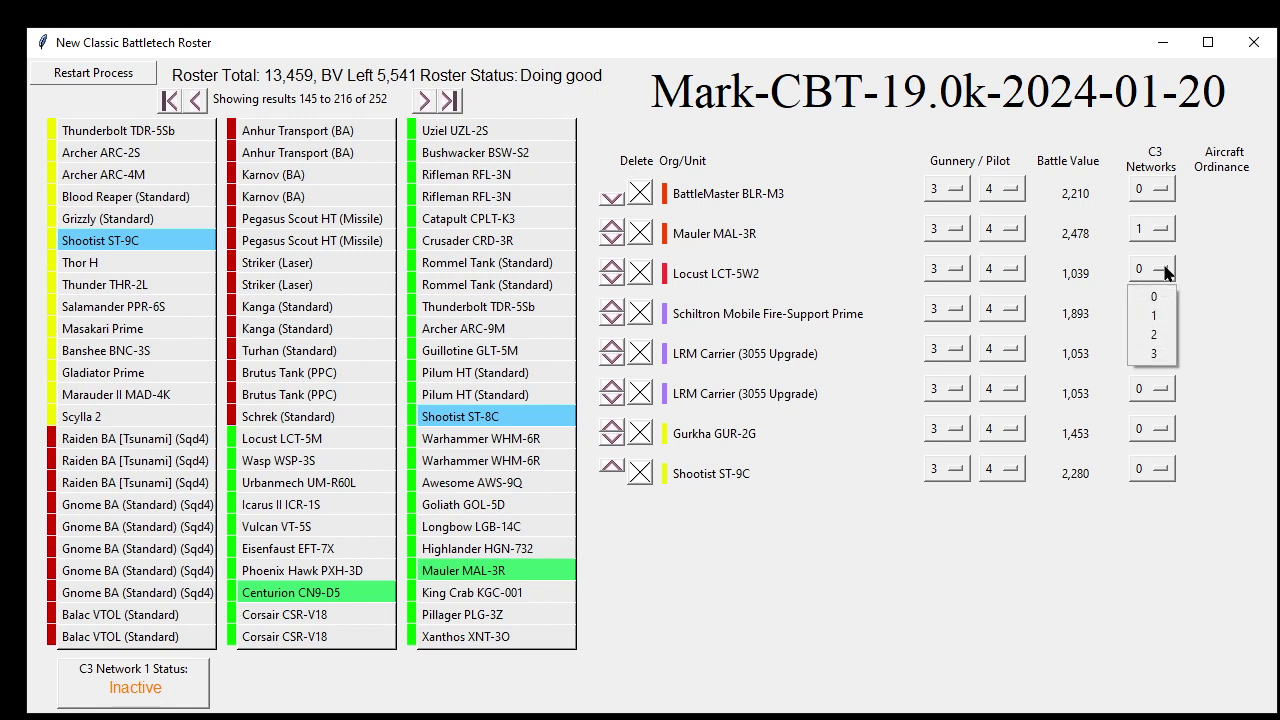
click(1152, 312)
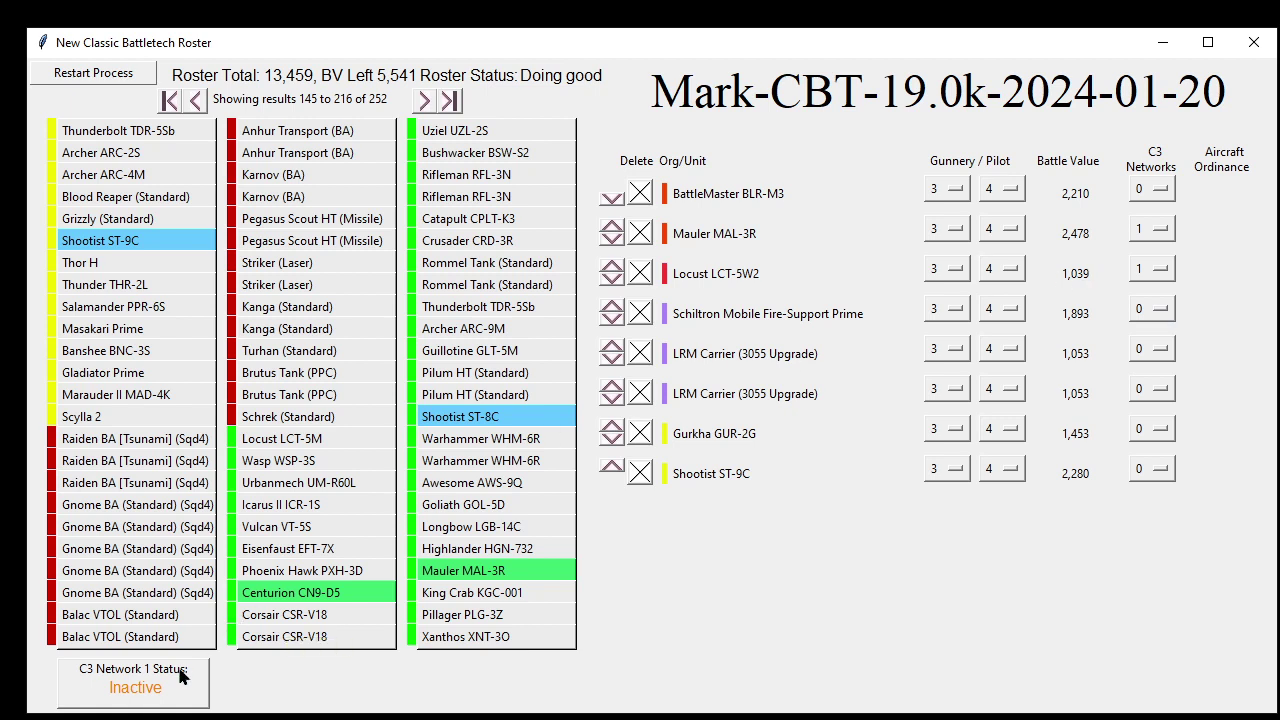
click(1155, 191)
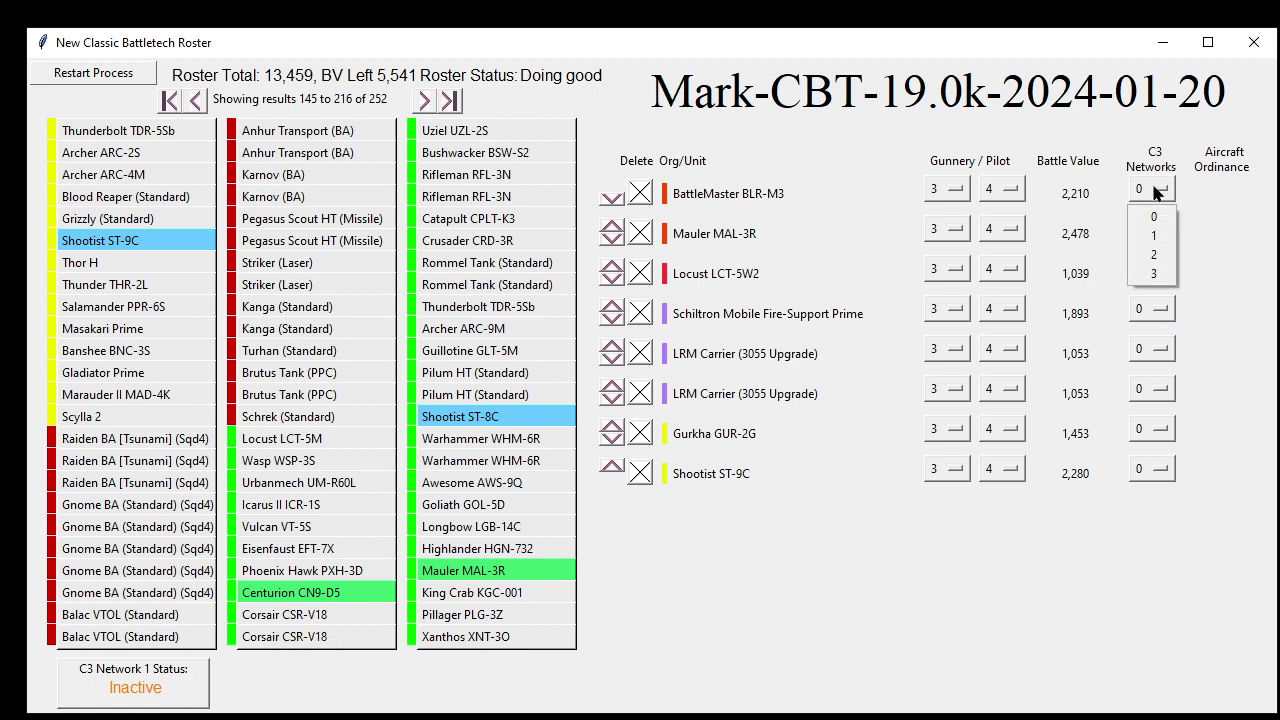
click(1154, 236)
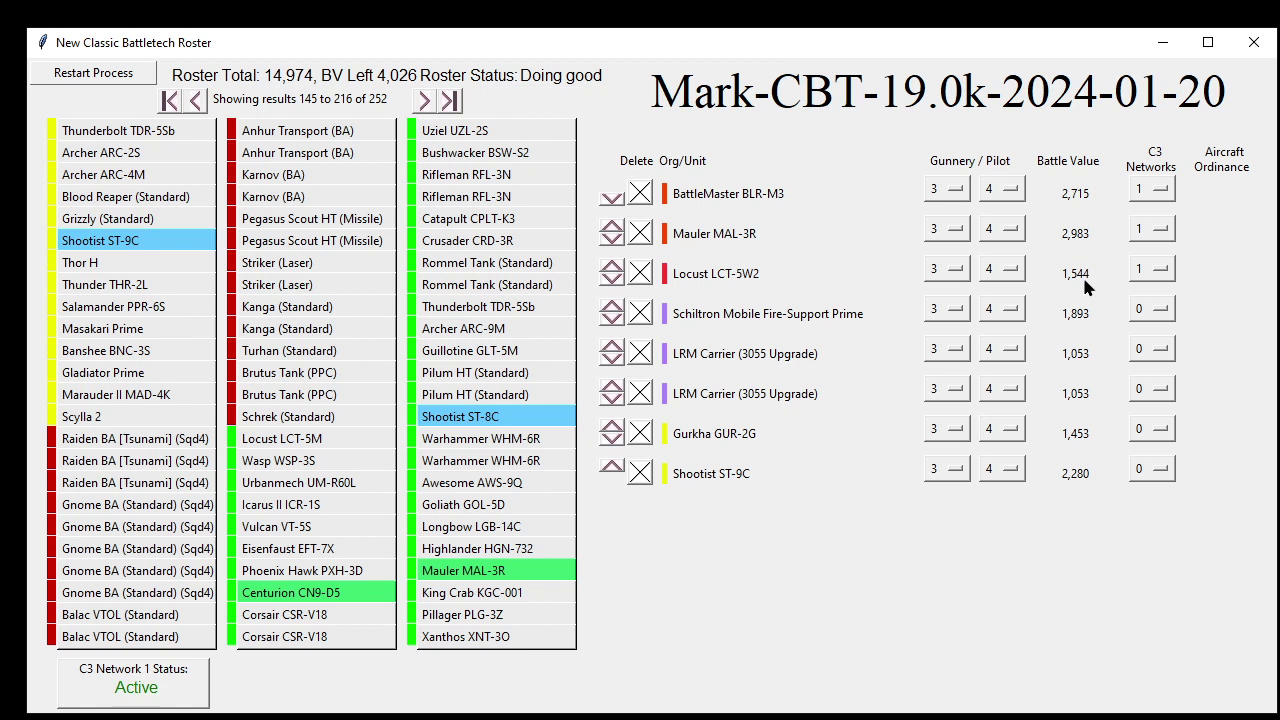
Assign the Schiltron Mobile Fire-Support Prime and both LRM Carriers (3055 Upgrade) to C3 network 2.
click(1162, 312)
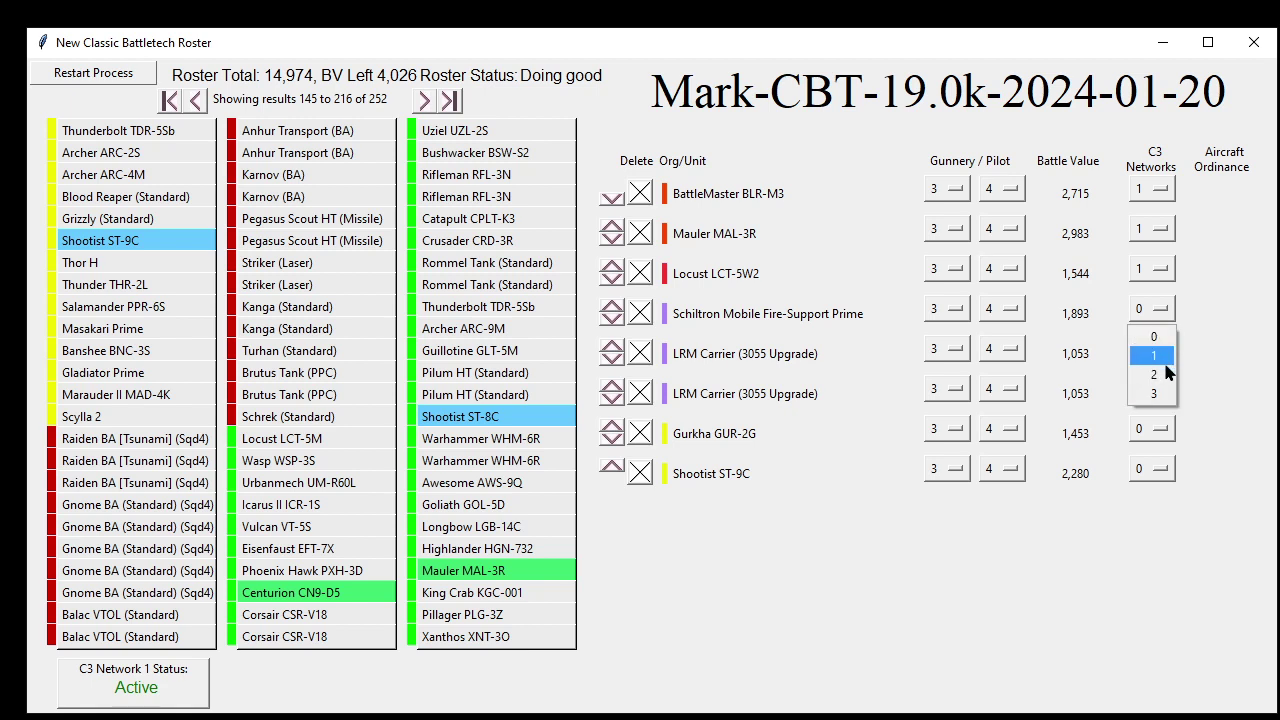
click(1164, 376)
click(1162, 350)
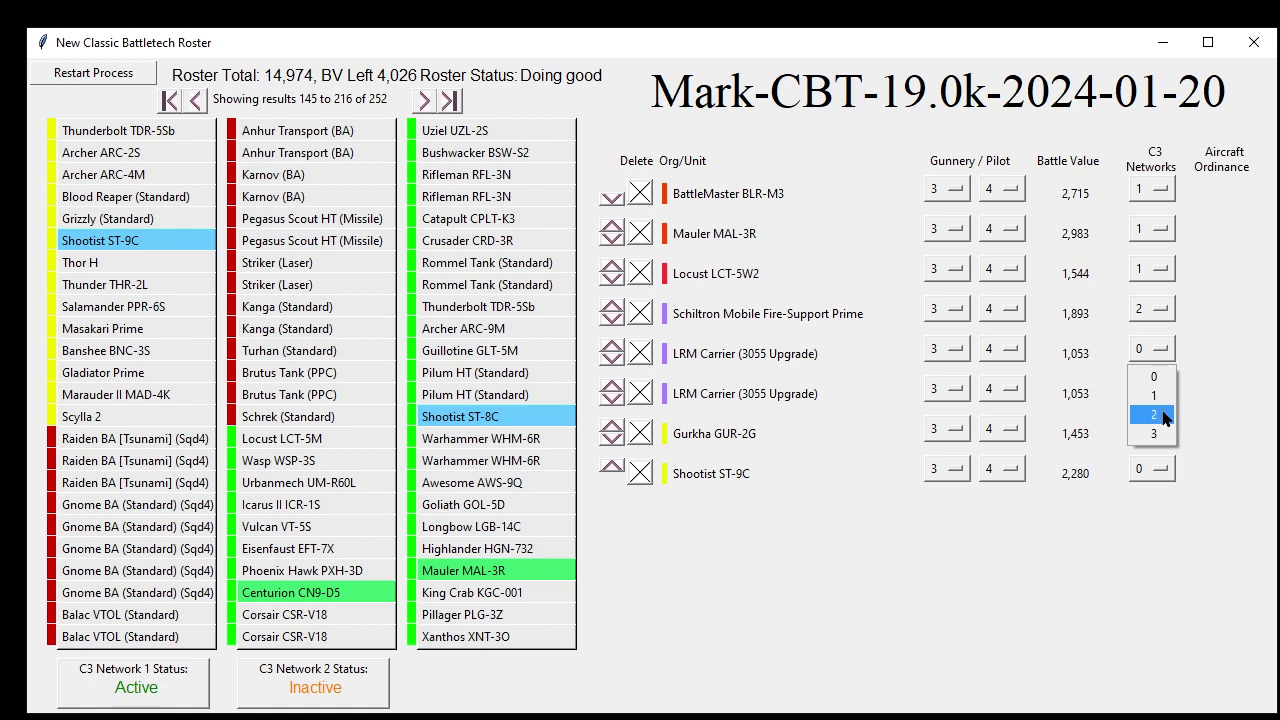
click(1163, 416)
click(1163, 396)
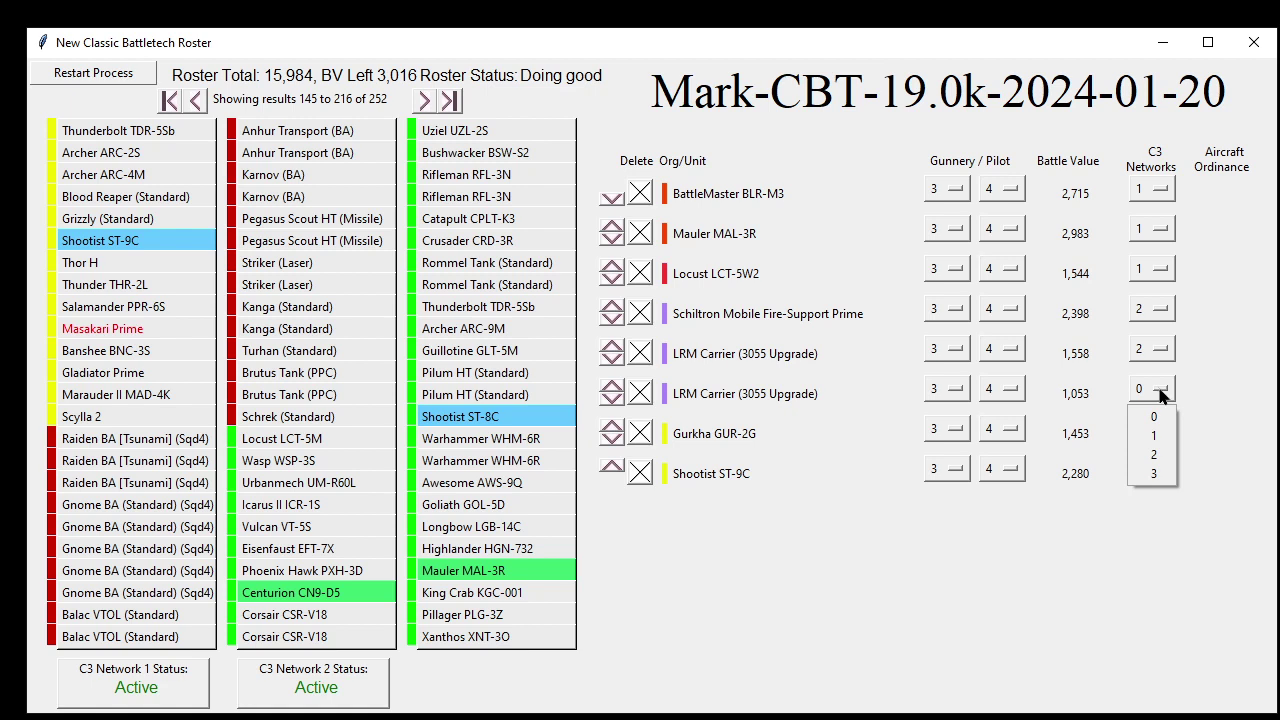
click(1154, 454)
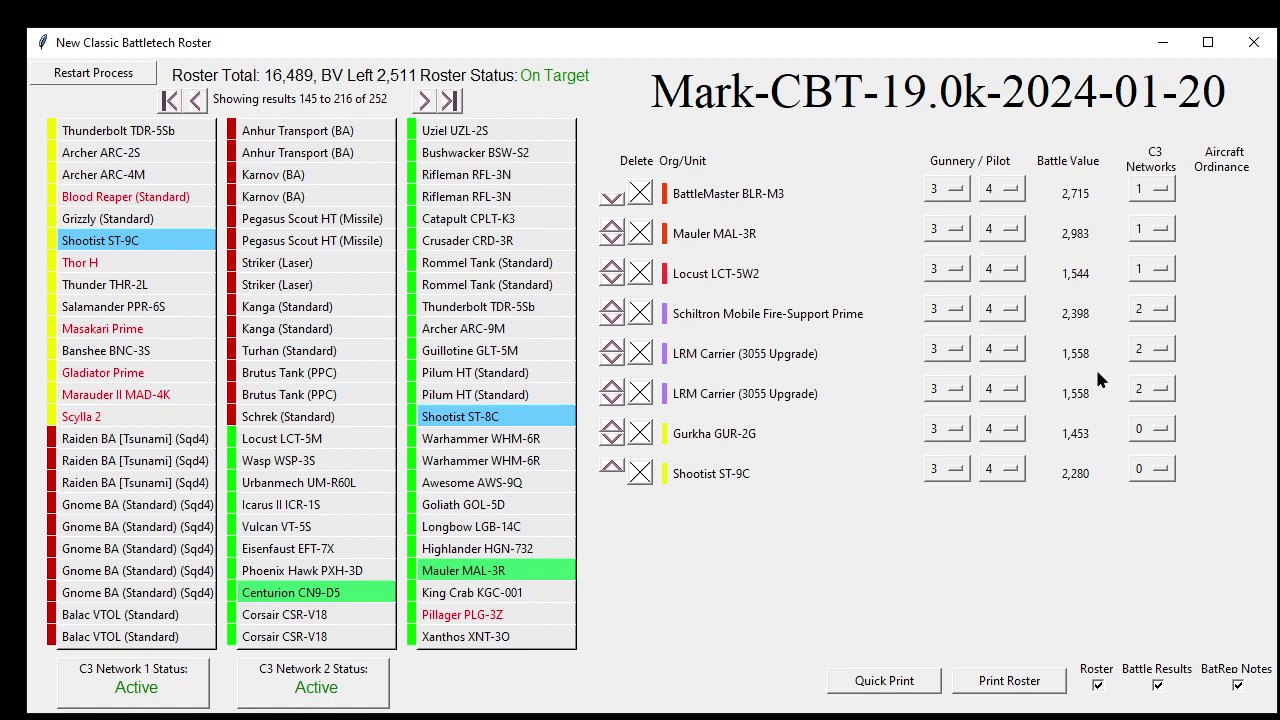
Try C3 network 1 for the Schiltron Mobile Fire-Support Prime, and restore it to network 2.
click(1162, 312)
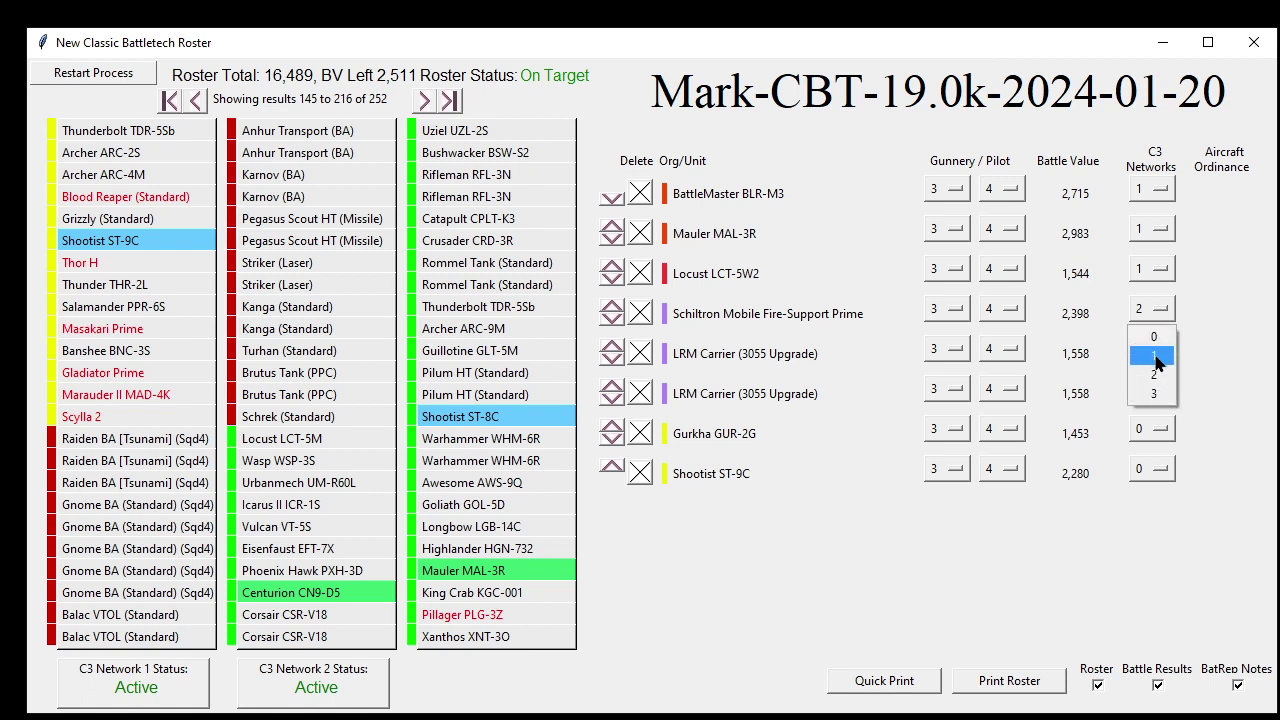
click(1154, 355)
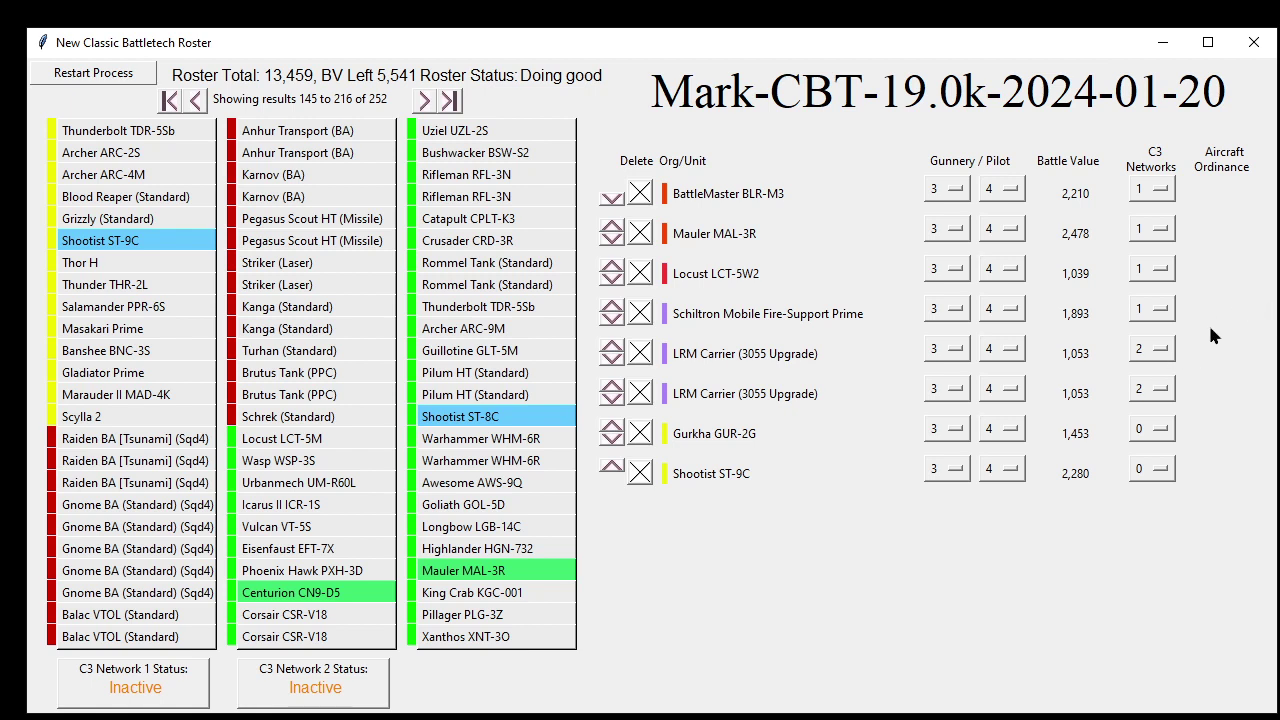
click(1162, 309)
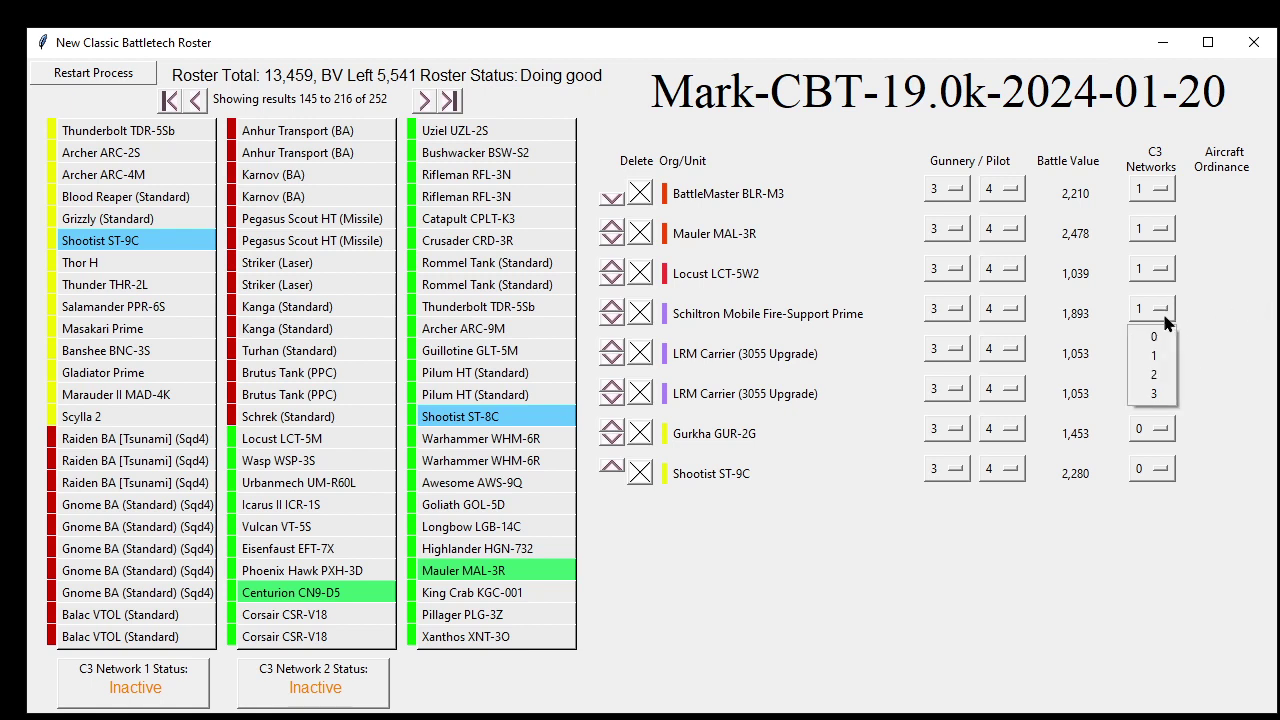
click(1154, 374)
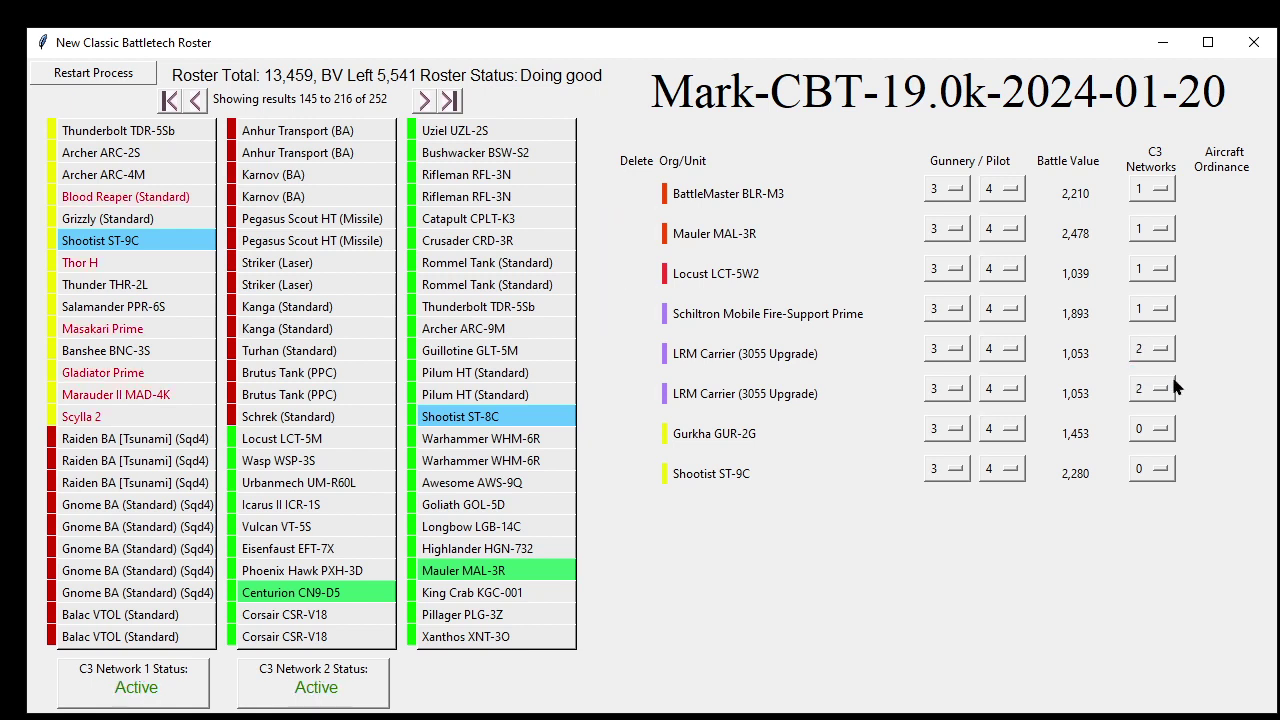
Assign the Gurkha GUR-2G to C3 network 3.
click(1163, 432)
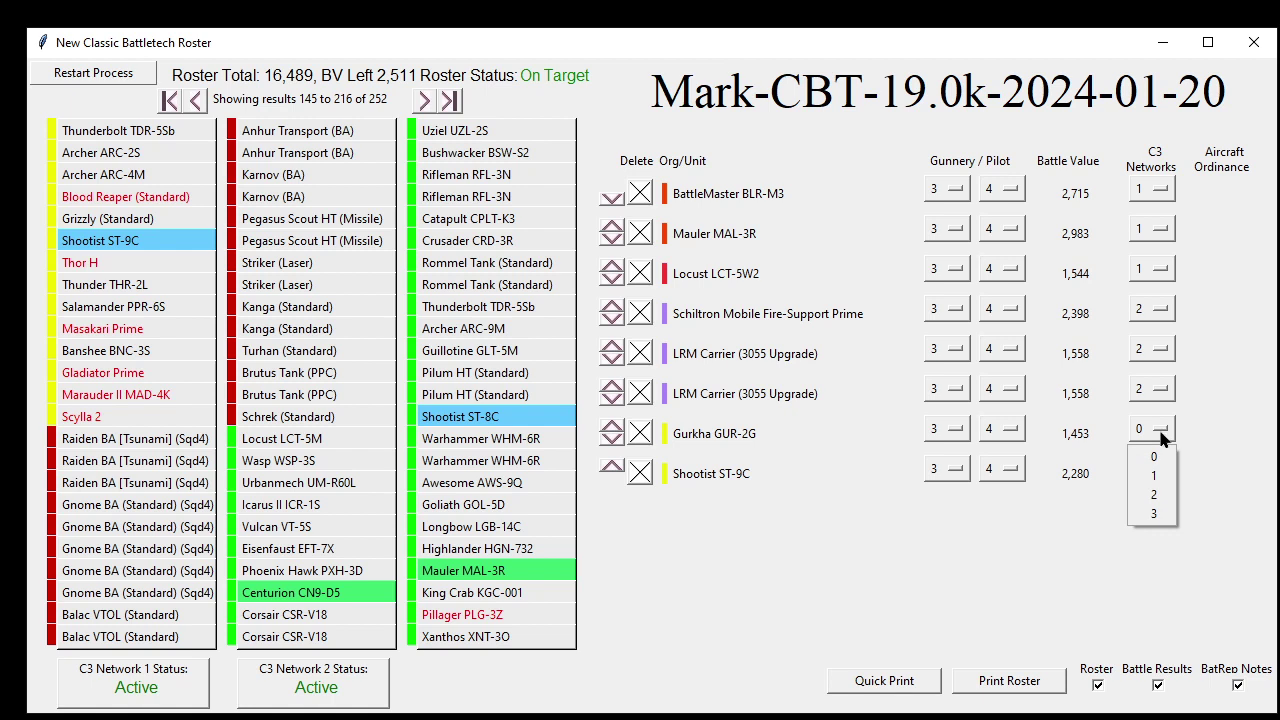
click(1154, 514)
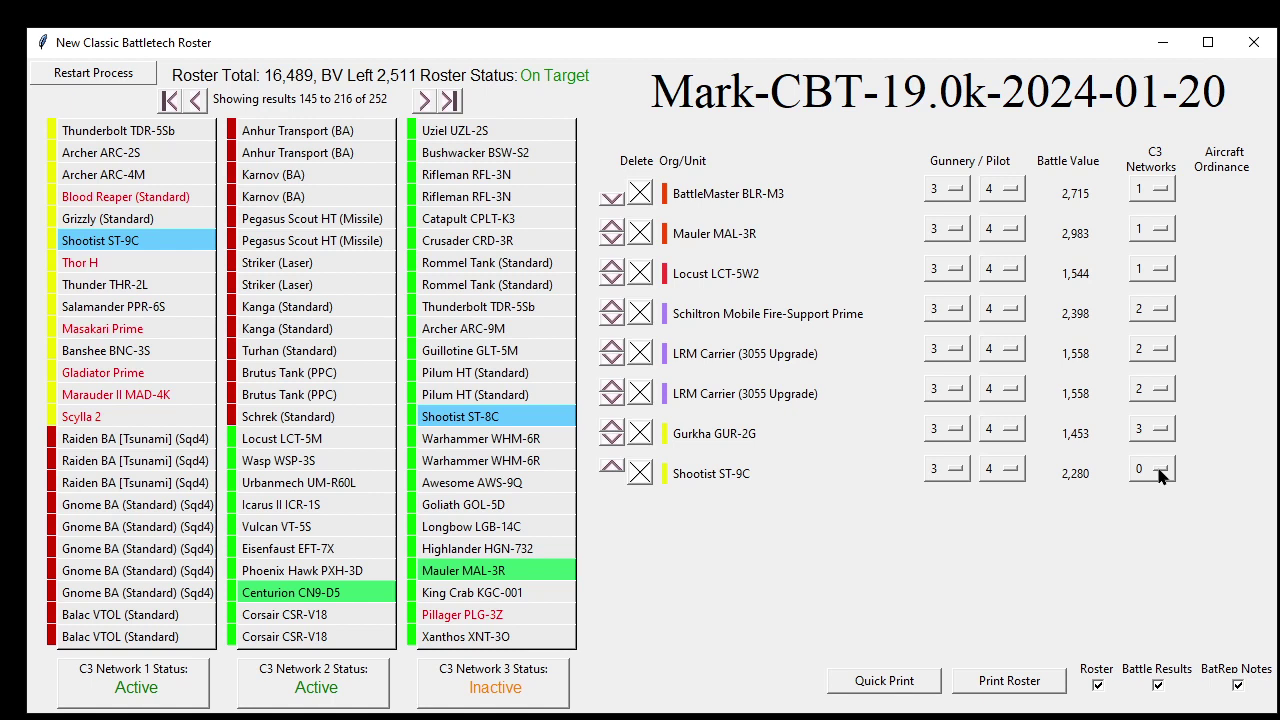
Try C3 network 3 for the second LRM Carrier (3055 Upgrade), and restore it to network 2.
click(1162, 392)
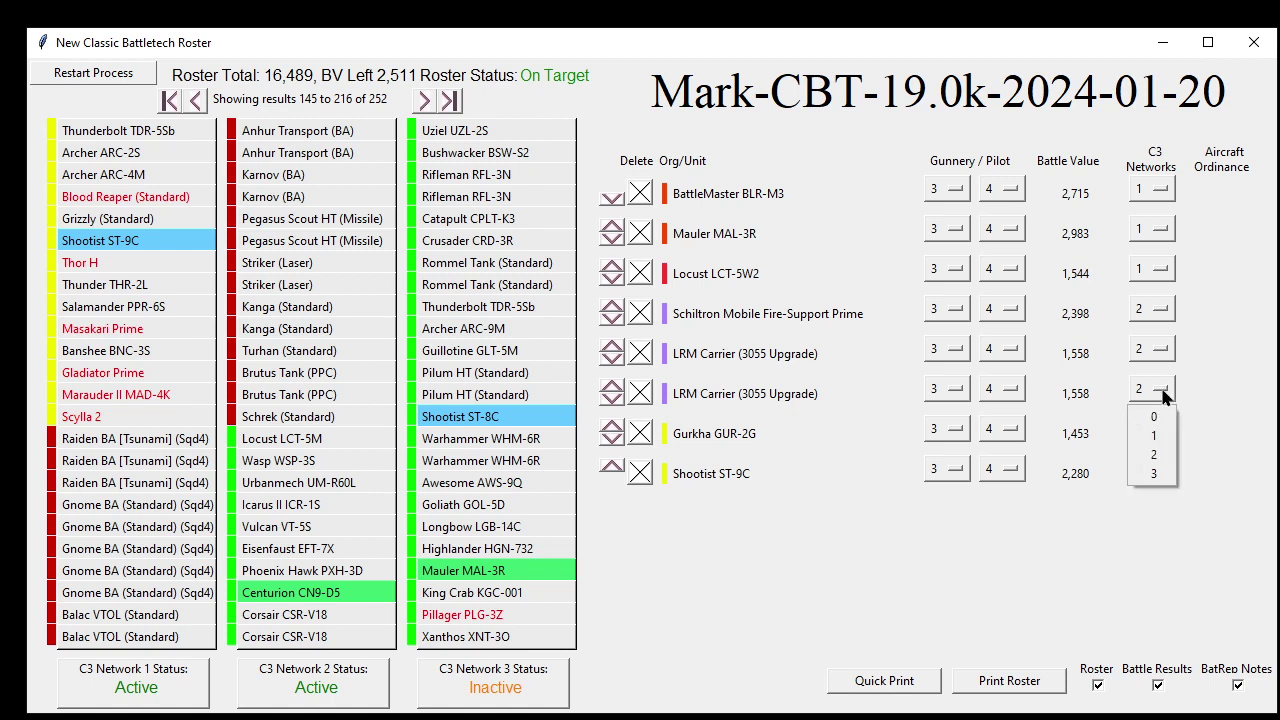
click(1153, 474)
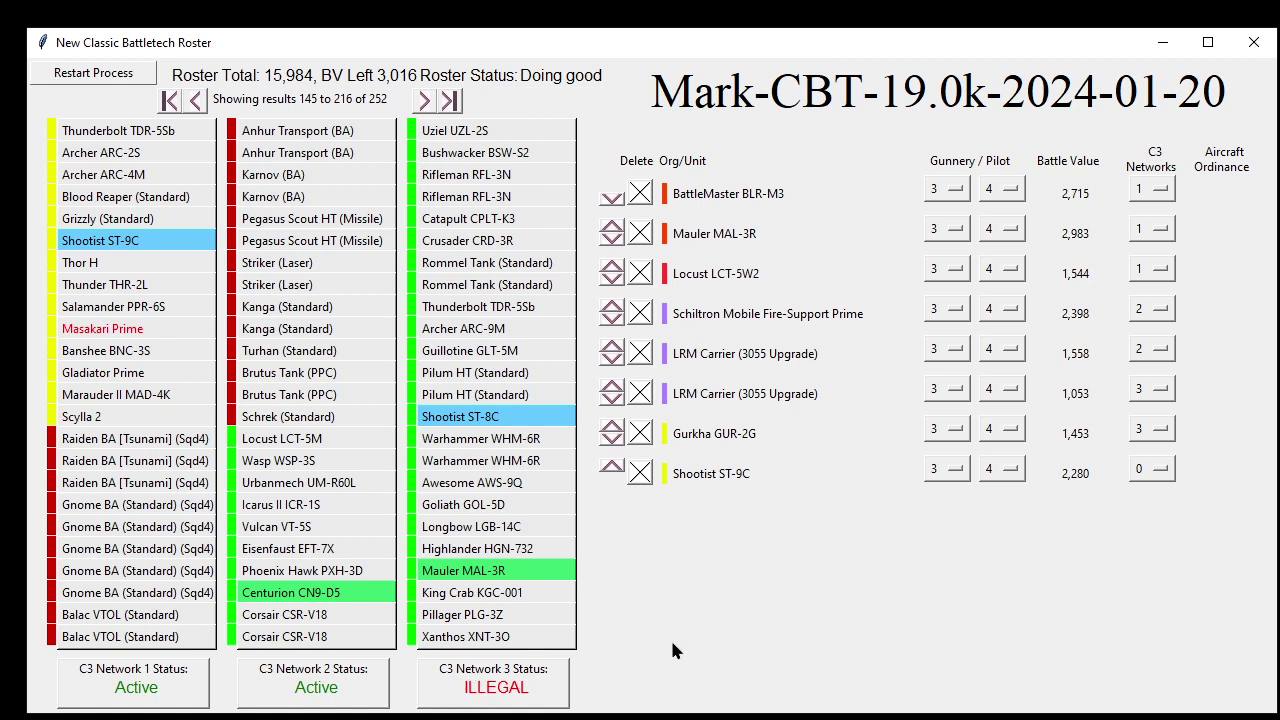
click(1163, 392)
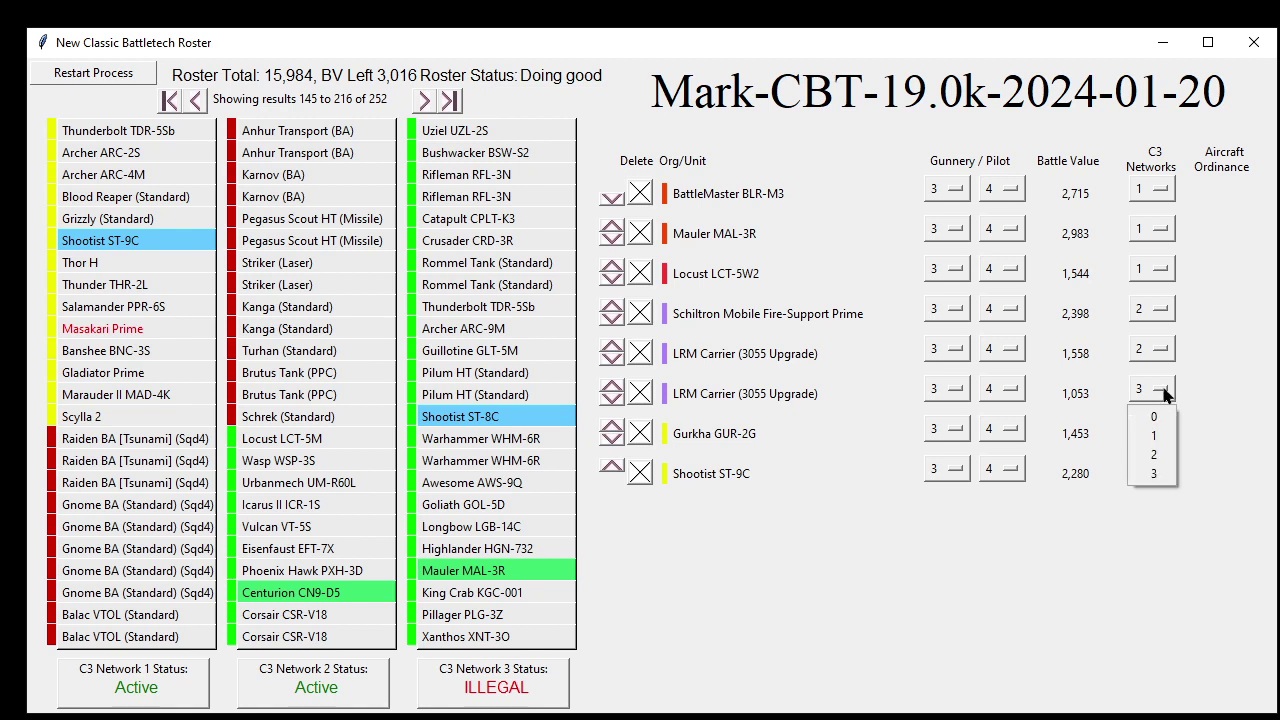
click(1152, 455)
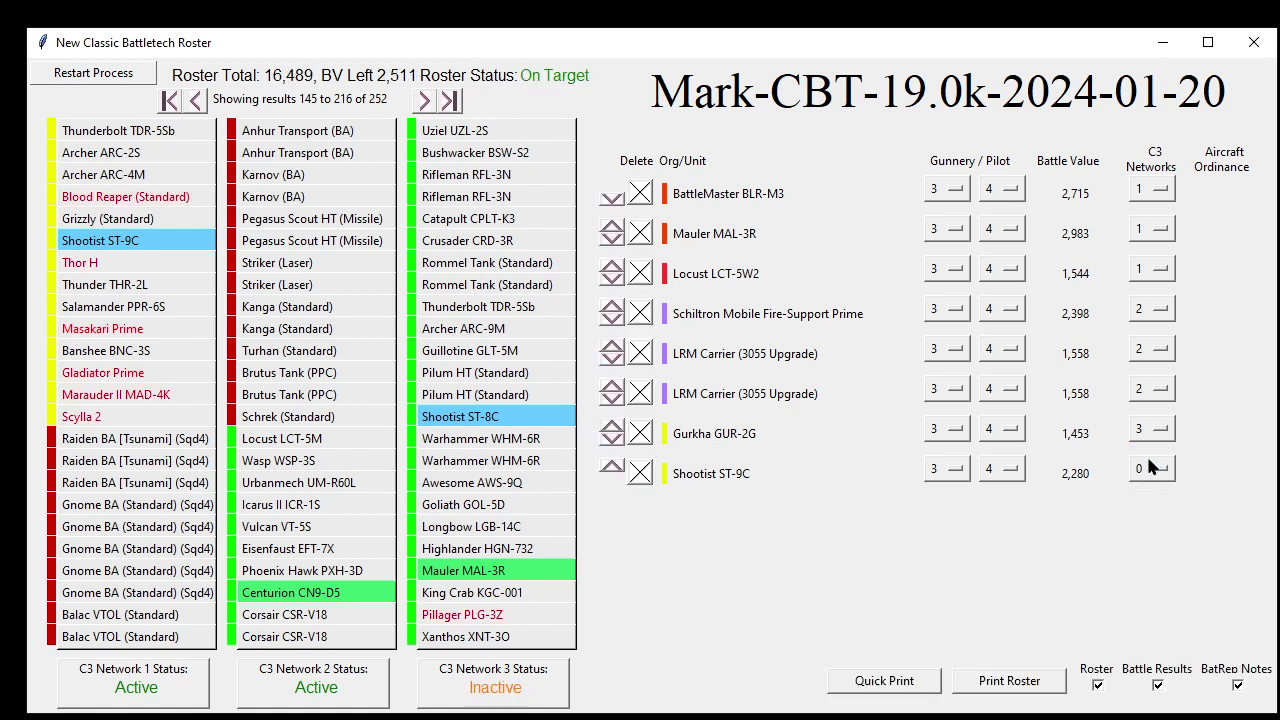
Assign the Shootist ST-9C to C3 network 3 alongside the Gurkha.
click(1161, 472)
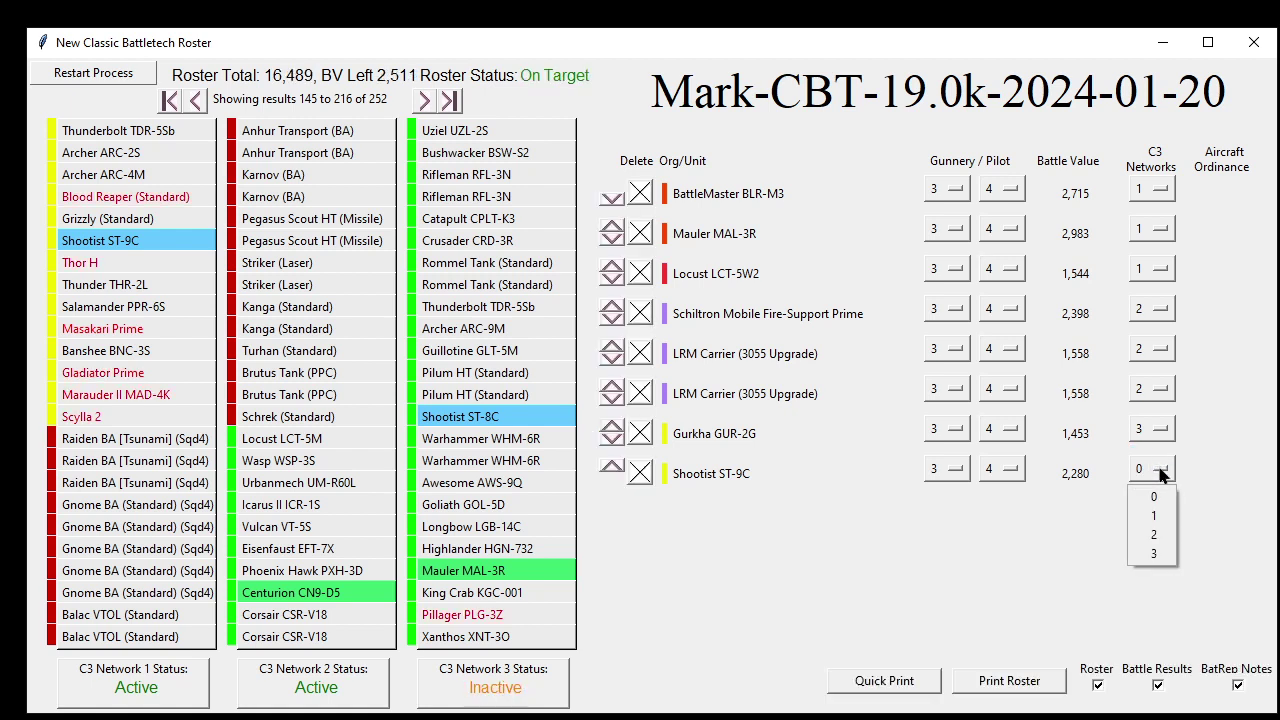
click(1155, 554)
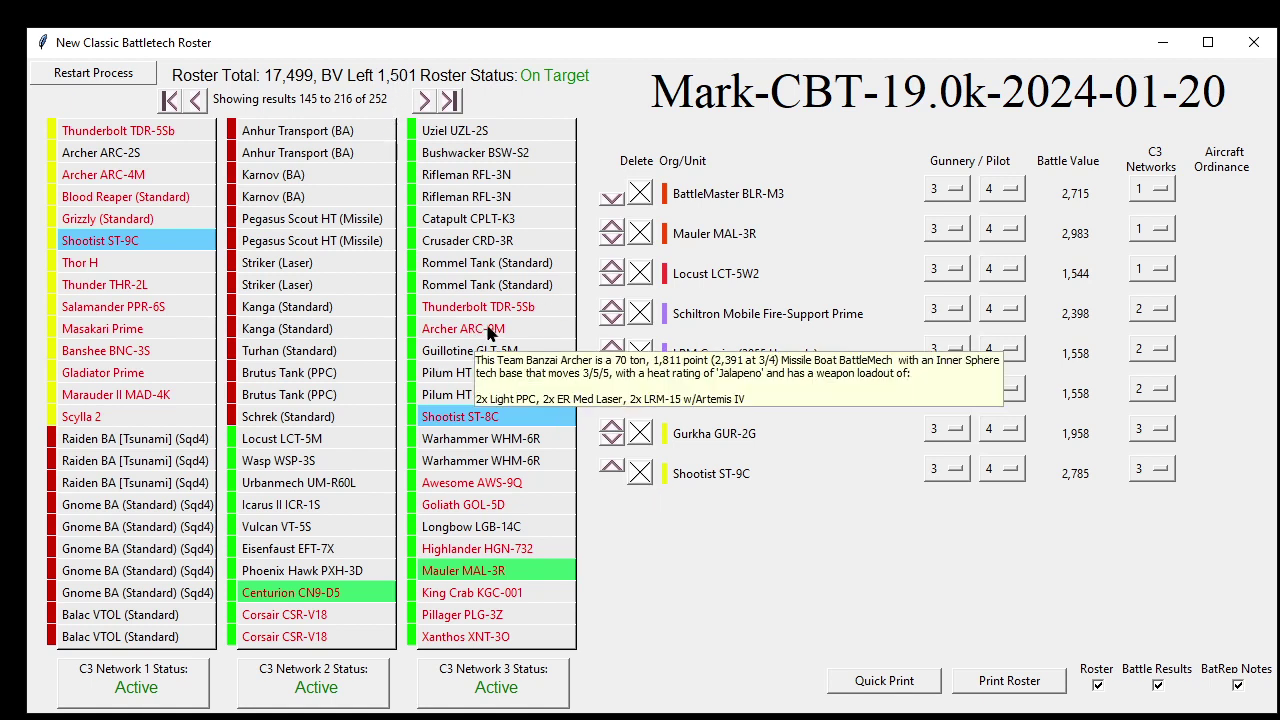
Add the Transit TR-10 aerospace fighter from Group W 2nd Battalion to the roster.
mouse_move(514, 309)
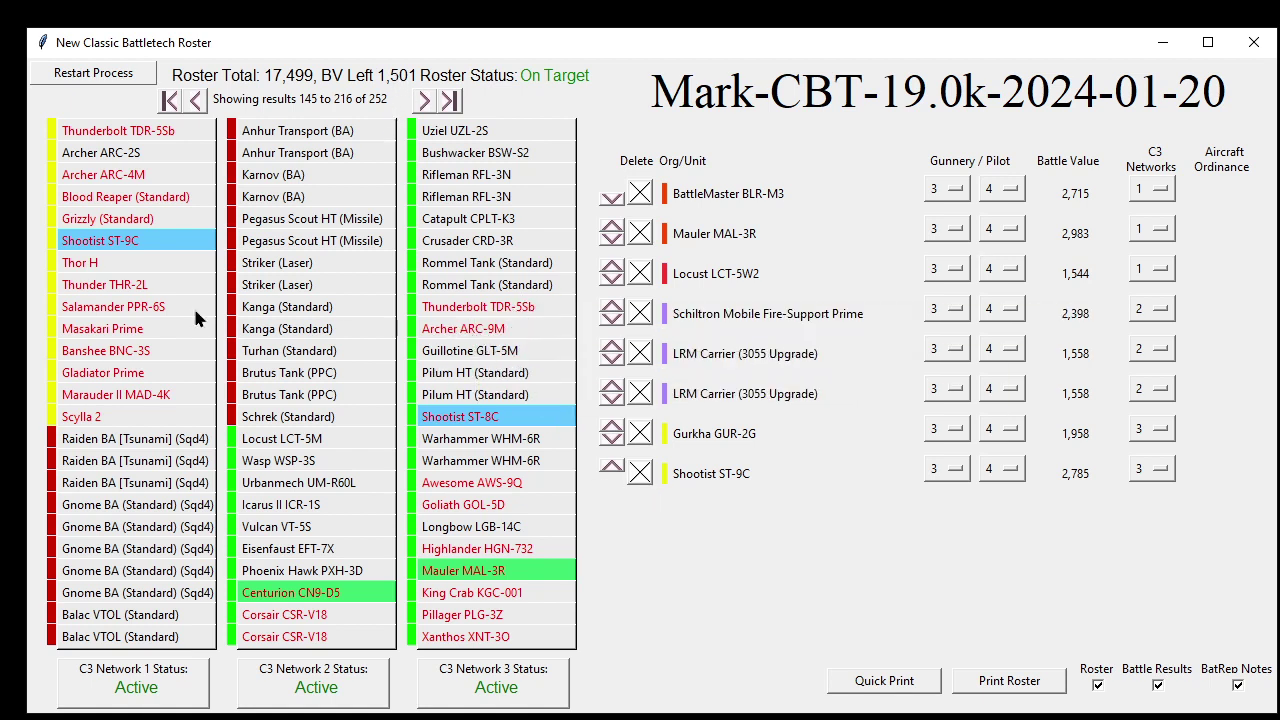
mouse_move(140, 377)
mouse_move(174, 413)
mouse_move(478, 358)
mouse_move(463, 246)
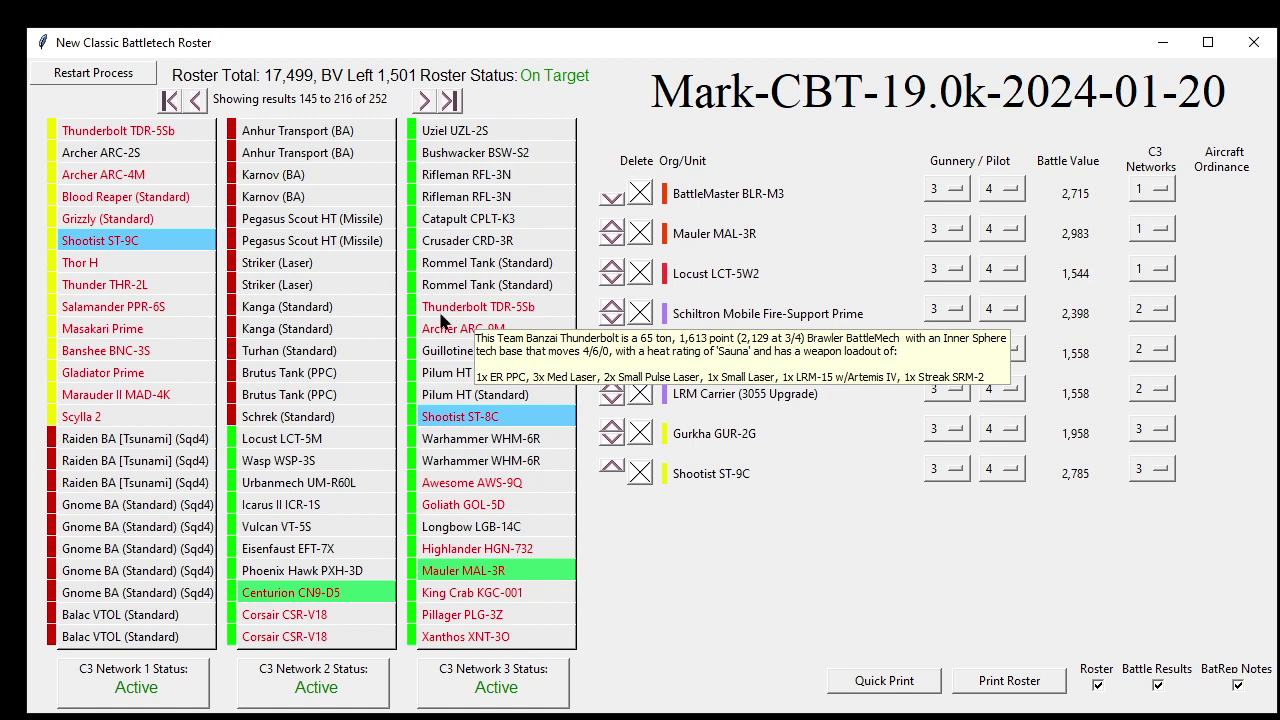
click(196, 101)
click(196, 101)
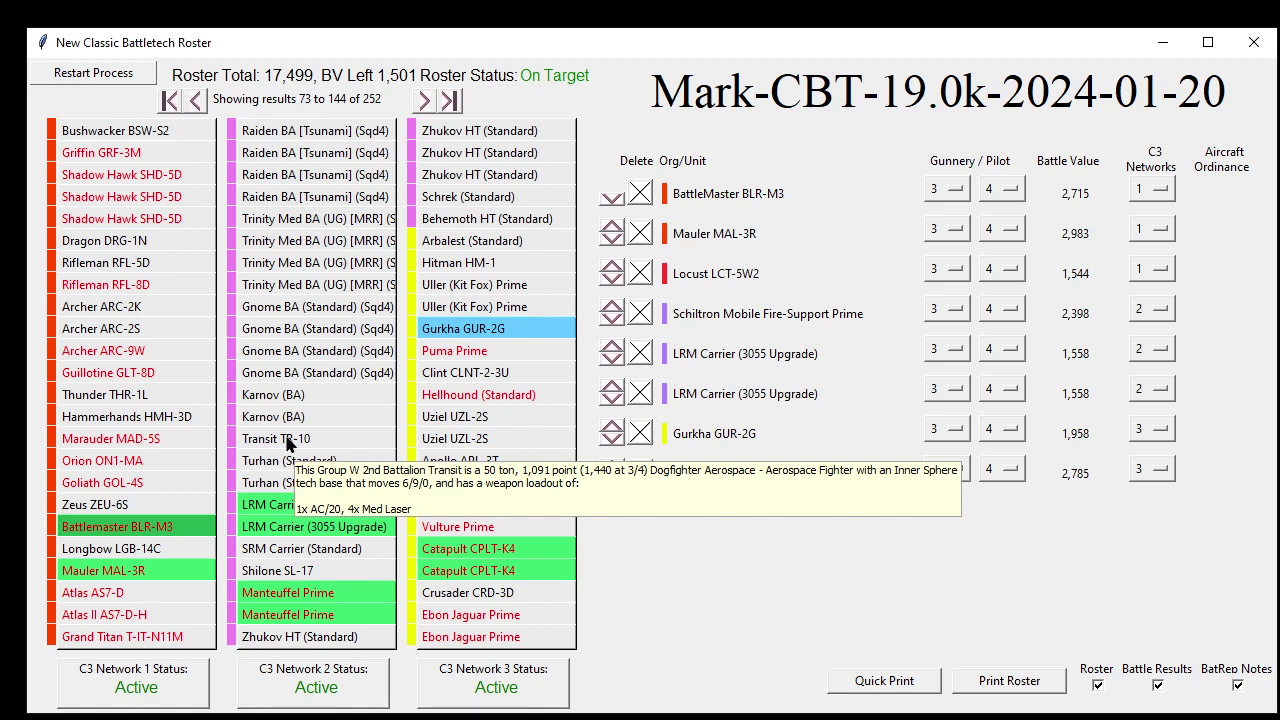
click(325, 440)
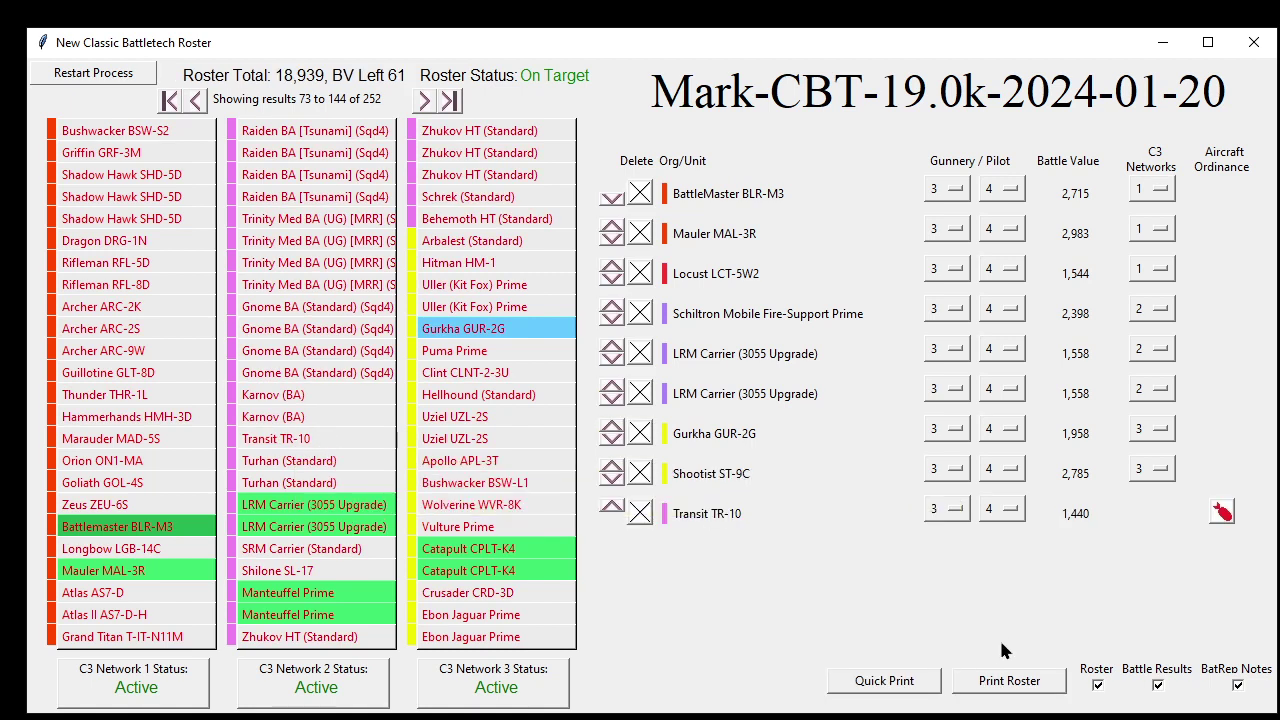
Load High-Ex ordnance in the first five external slots of the Transit TR-10.
click(1222, 513)
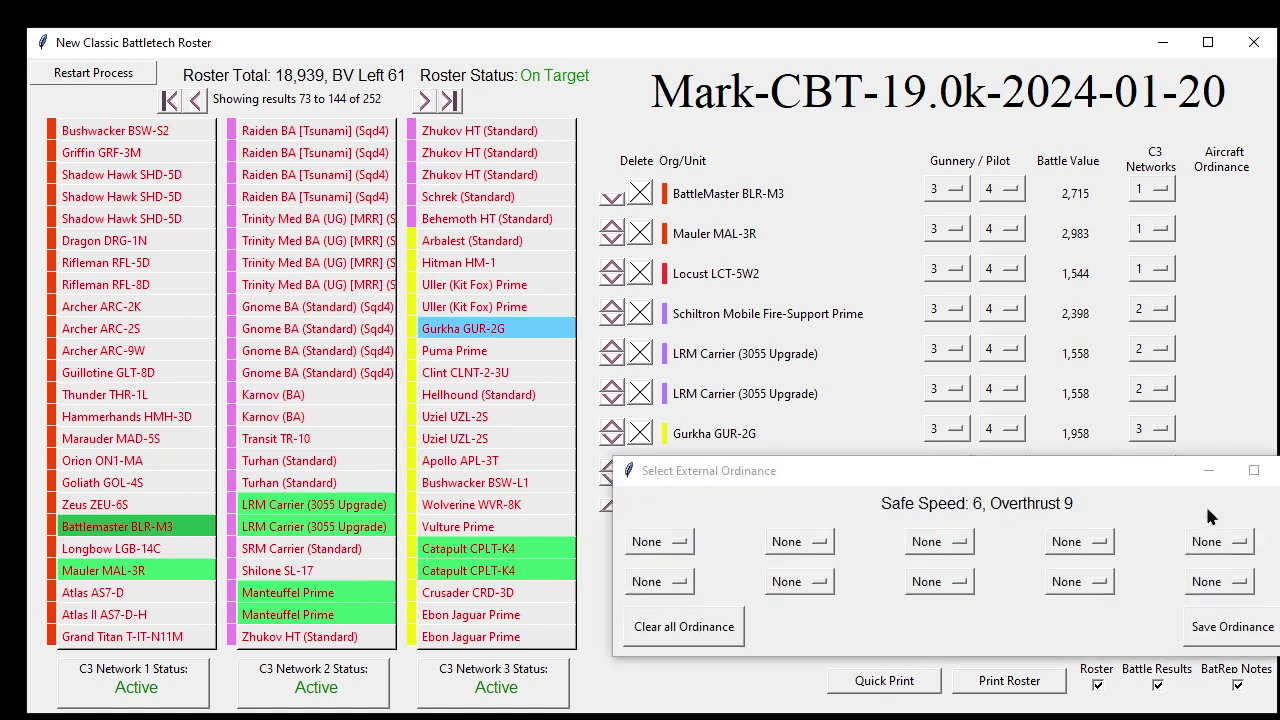
drag(1113, 464, 955, 335)
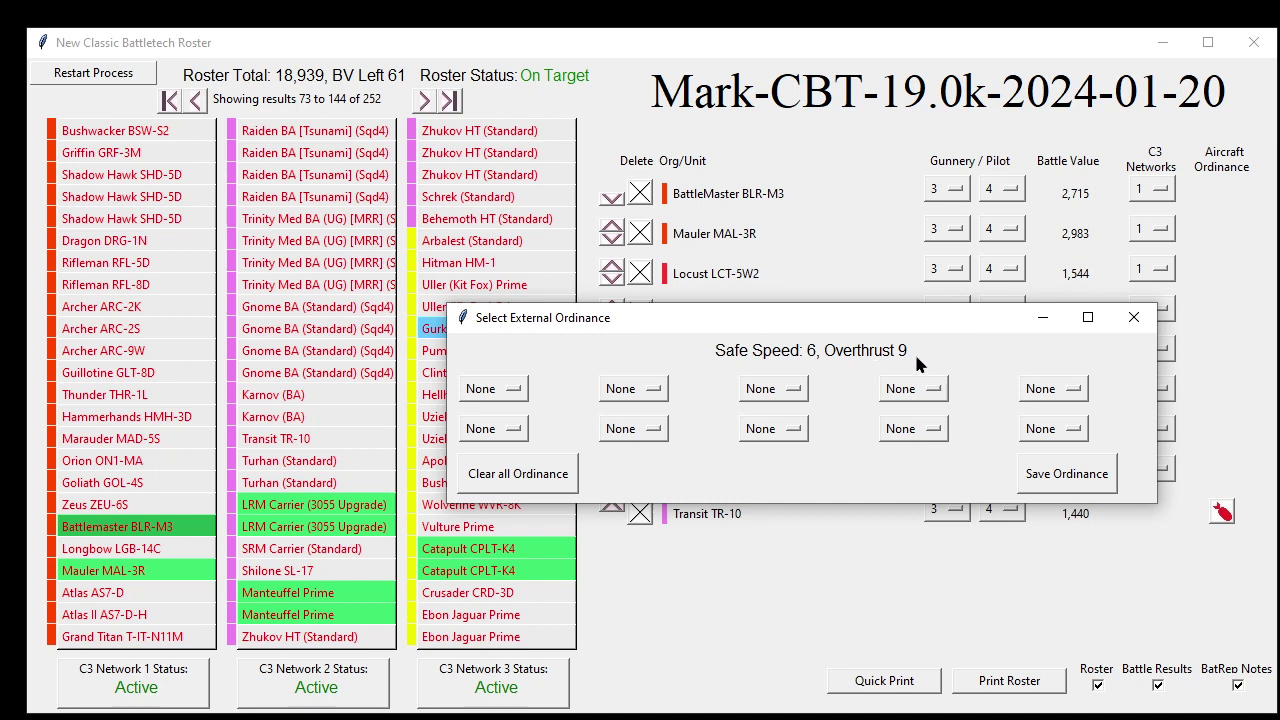
click(514, 389)
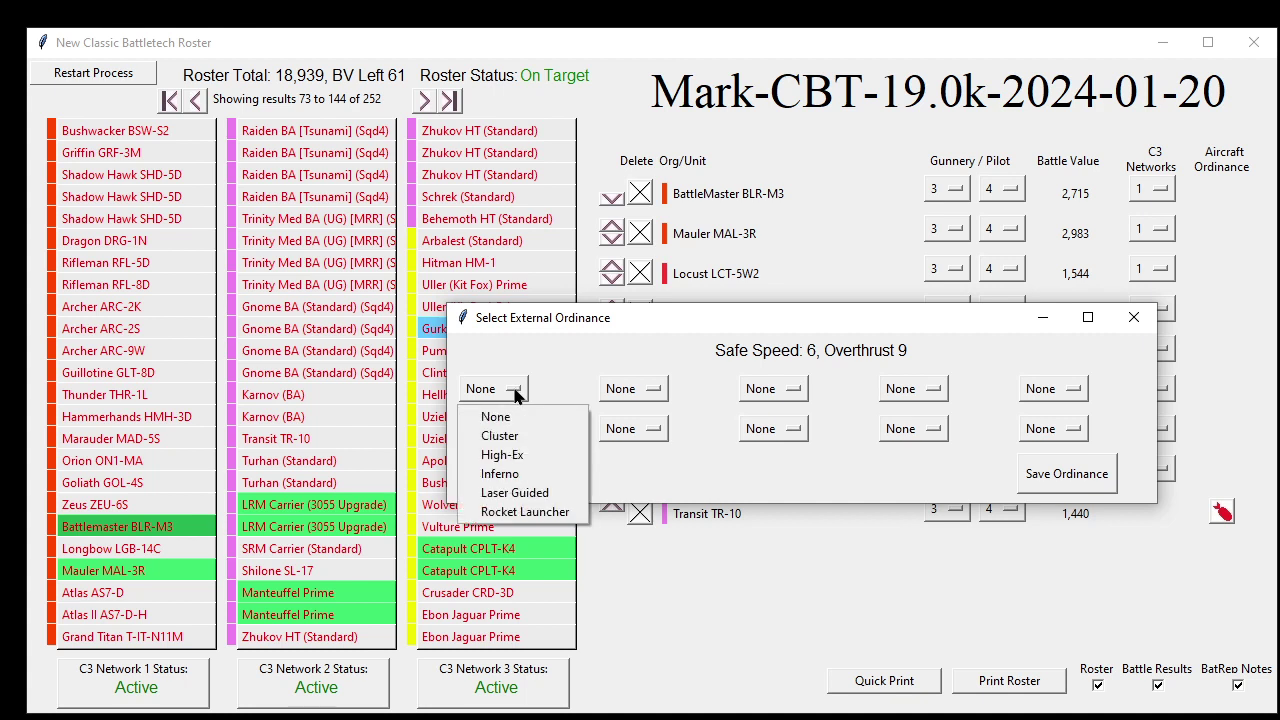
click(509, 456)
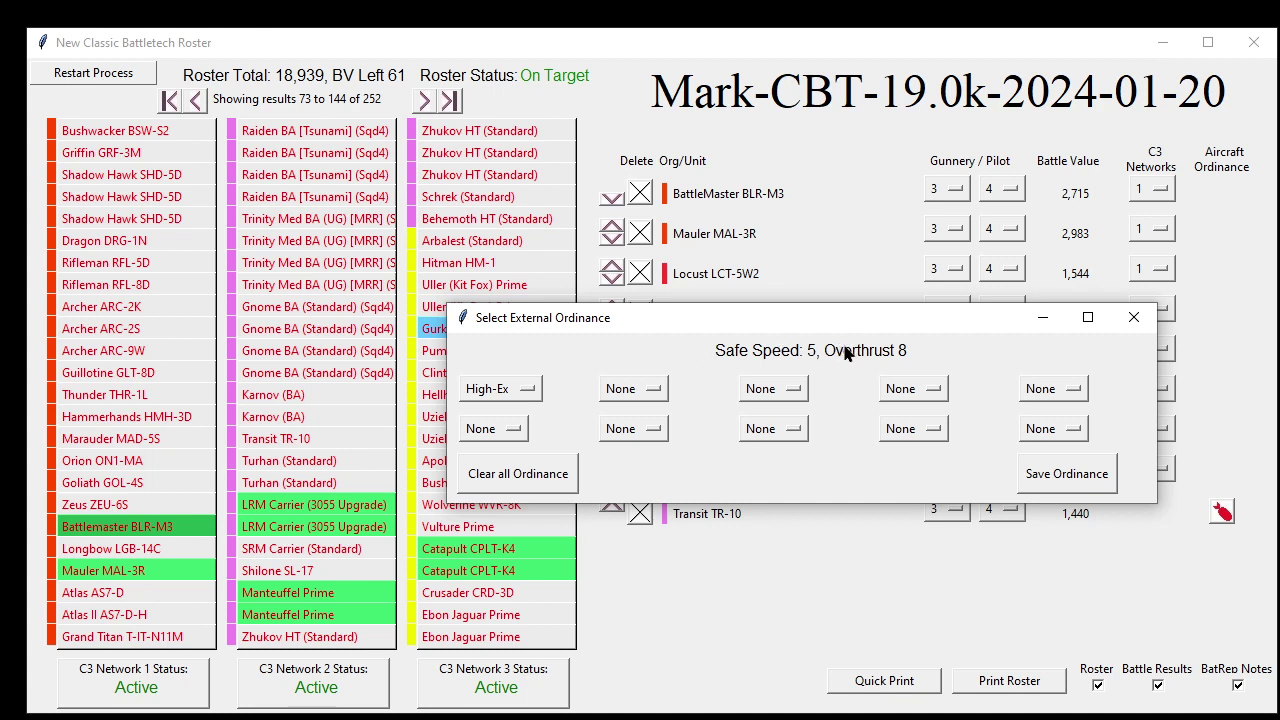
click(640, 390)
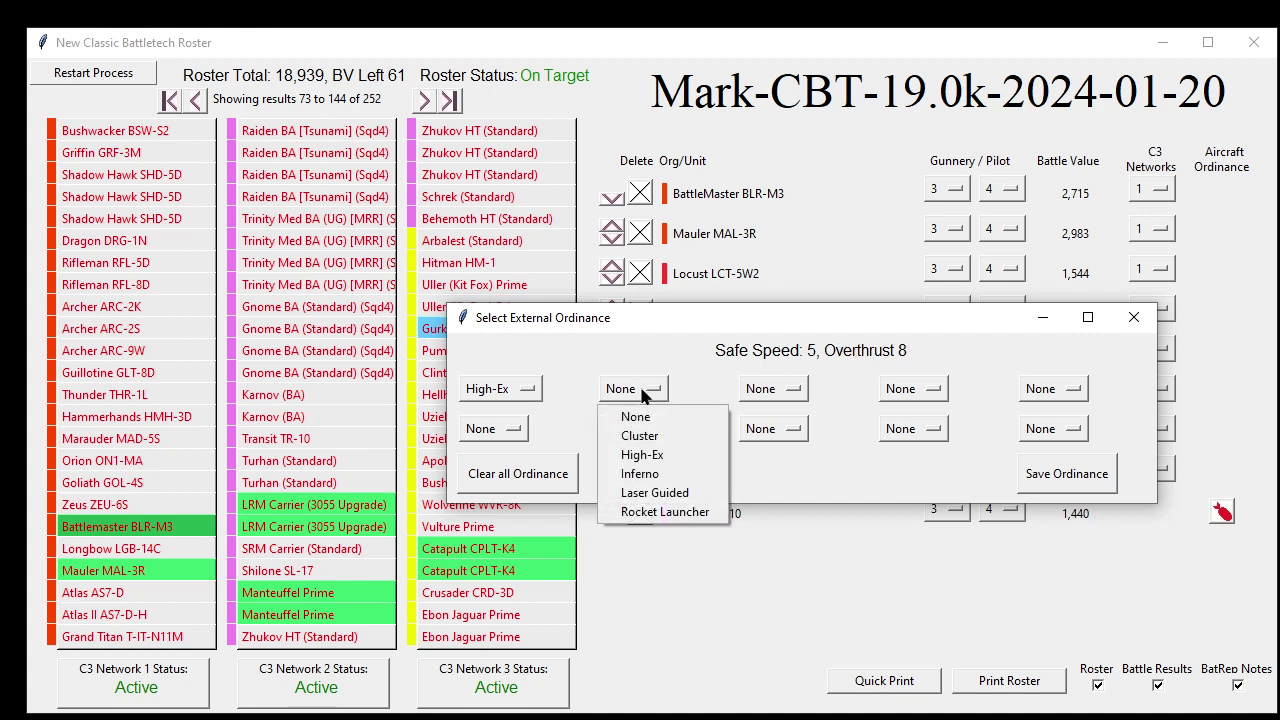
click(651, 456)
click(798, 389)
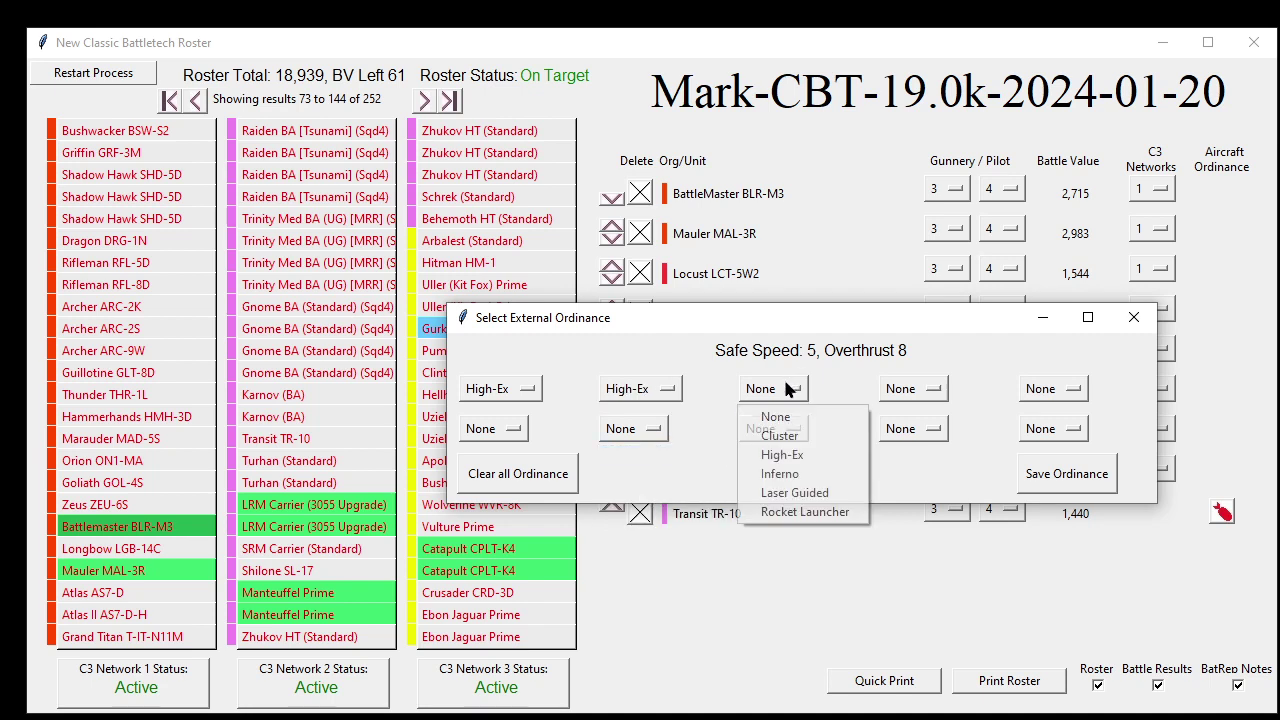
click(782, 455)
click(933, 397)
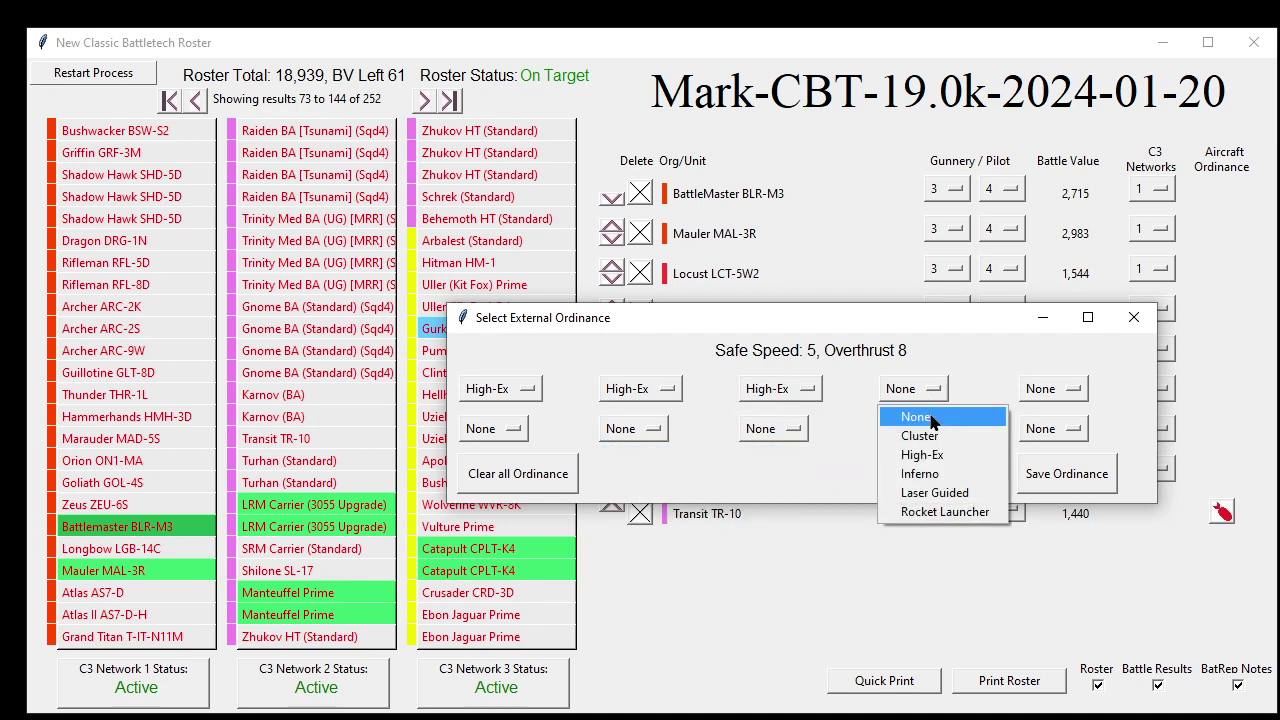
click(924, 455)
click(1067, 391)
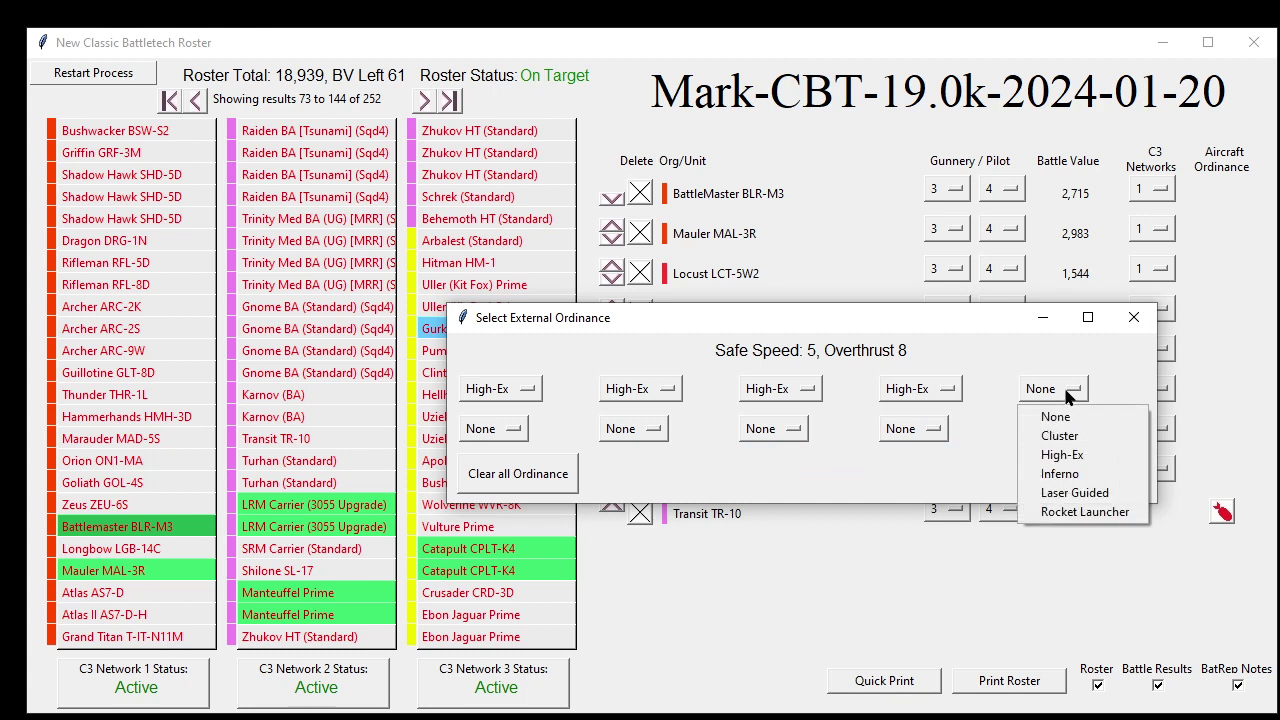
click(1075, 455)
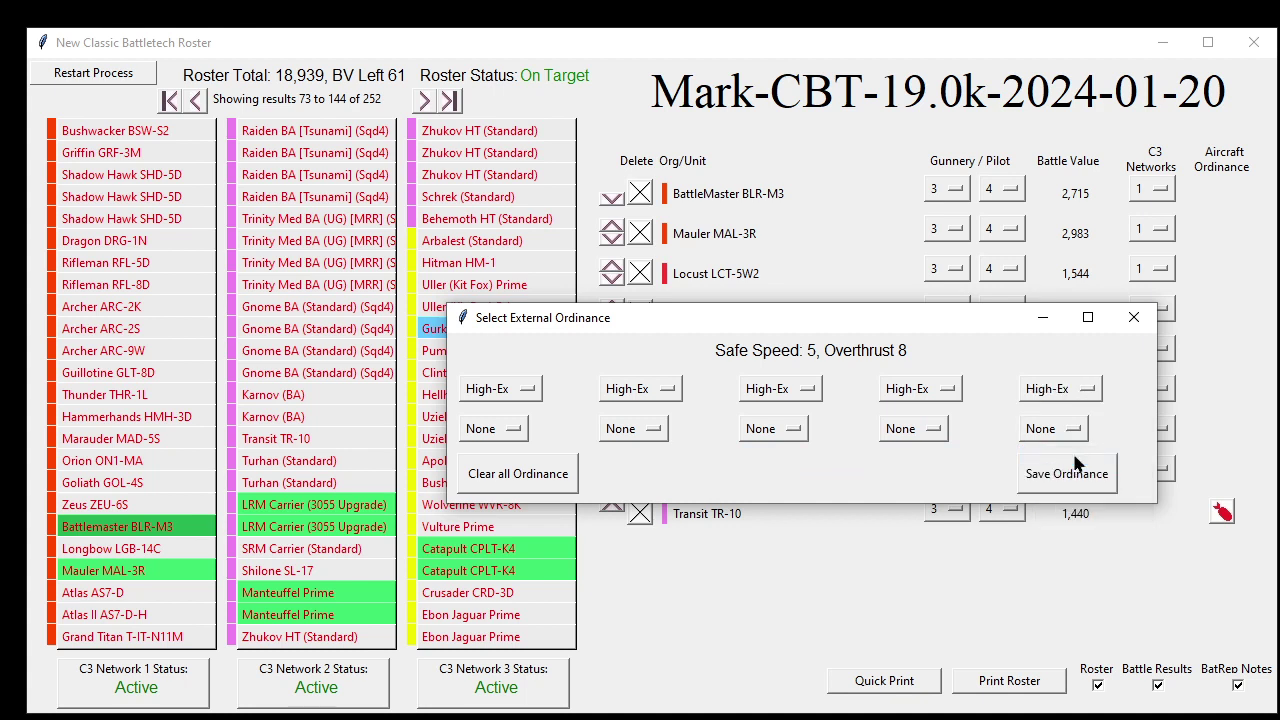
Load Inferno ordnance in the Transit TR-10's sixth external slot and save the loadout.
click(516, 429)
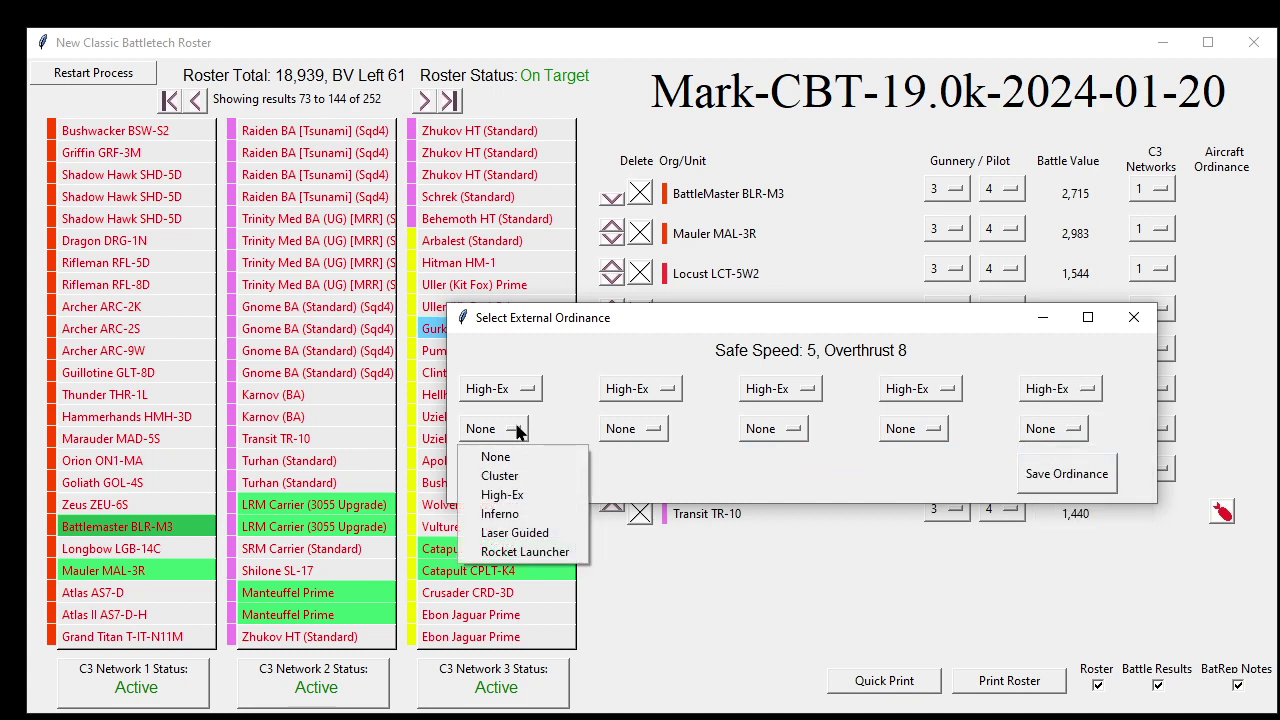
click(511, 515)
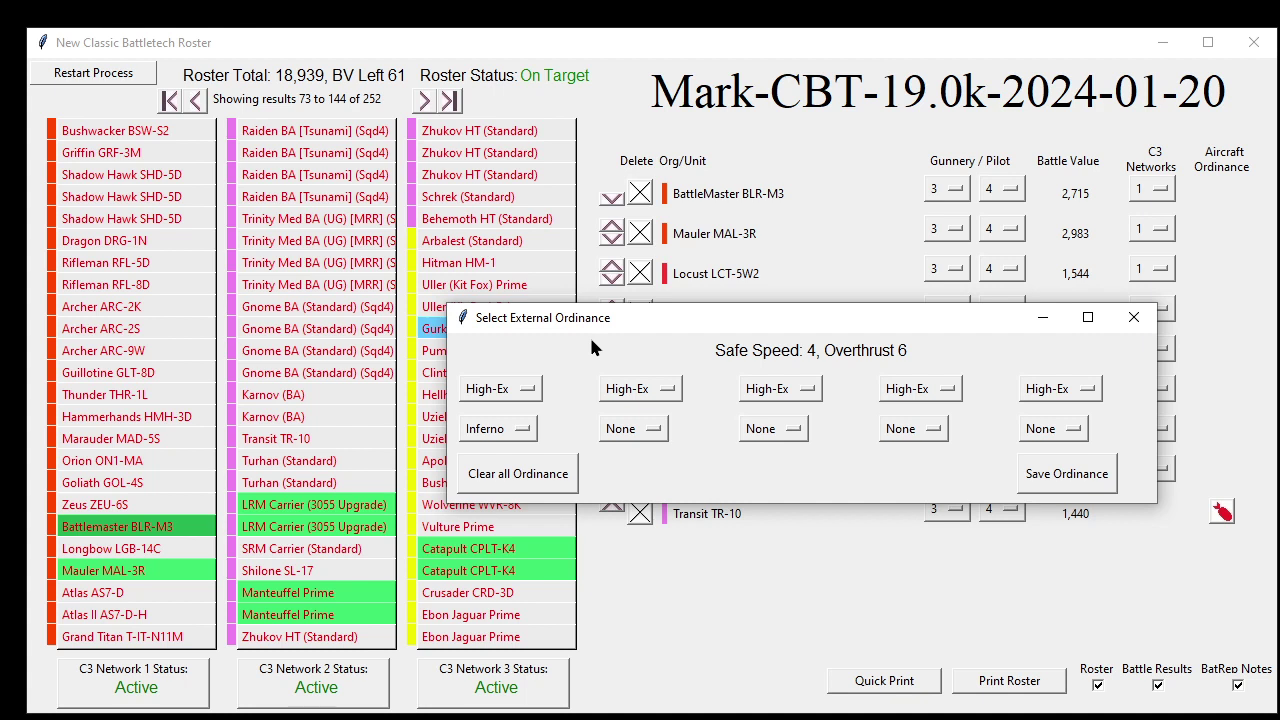
click(1066, 474)
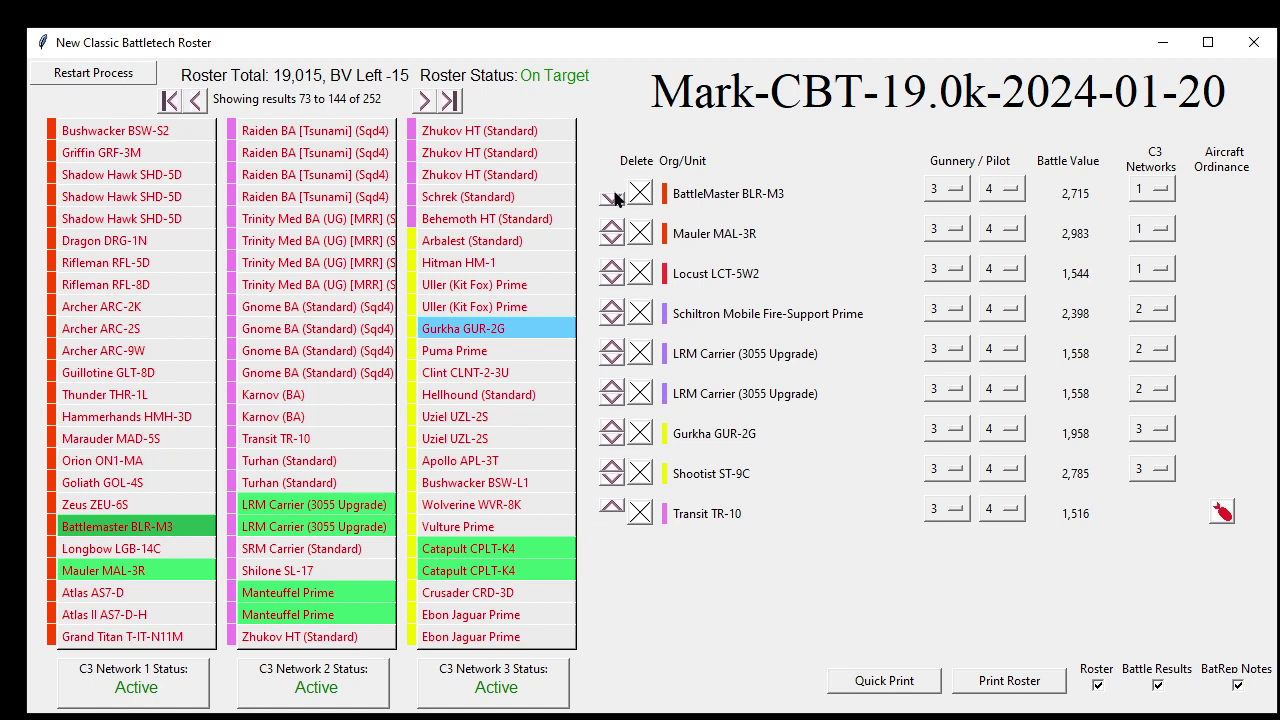
Try moving the Shootist ST-9C below the Transit TR-10 in the roster, and restore its original position.
click(609, 479)
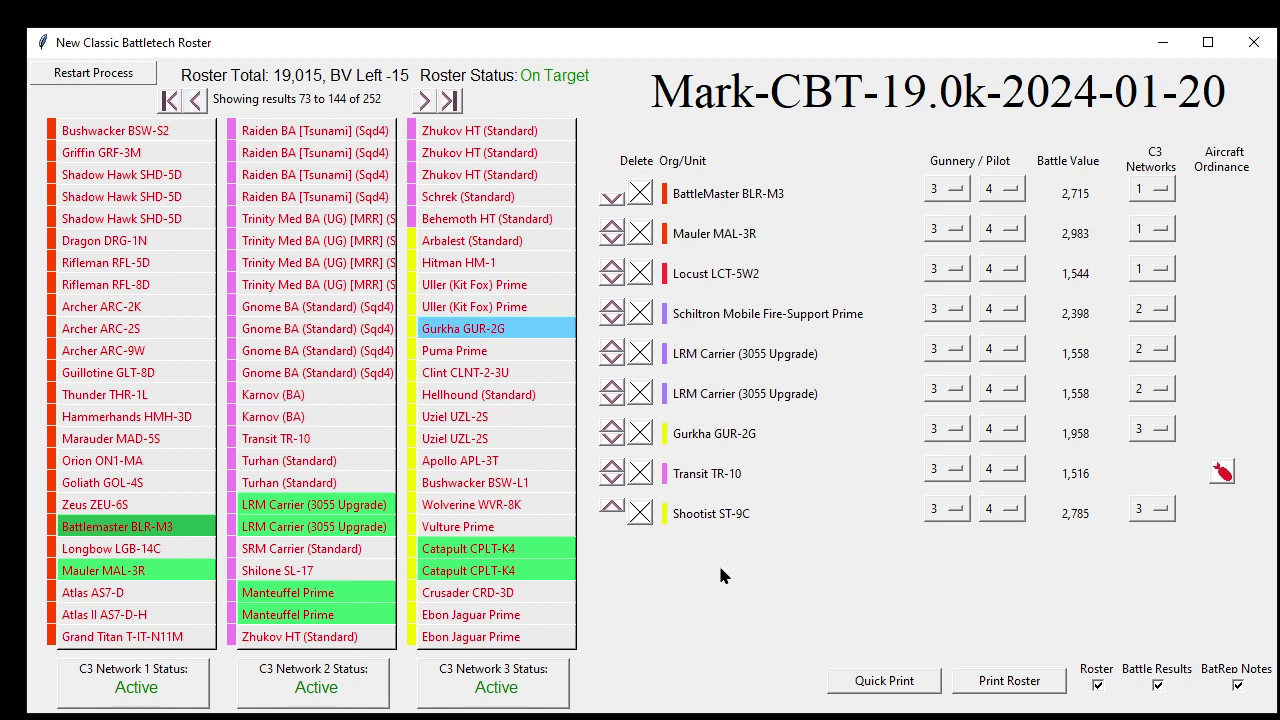
click(612, 507)
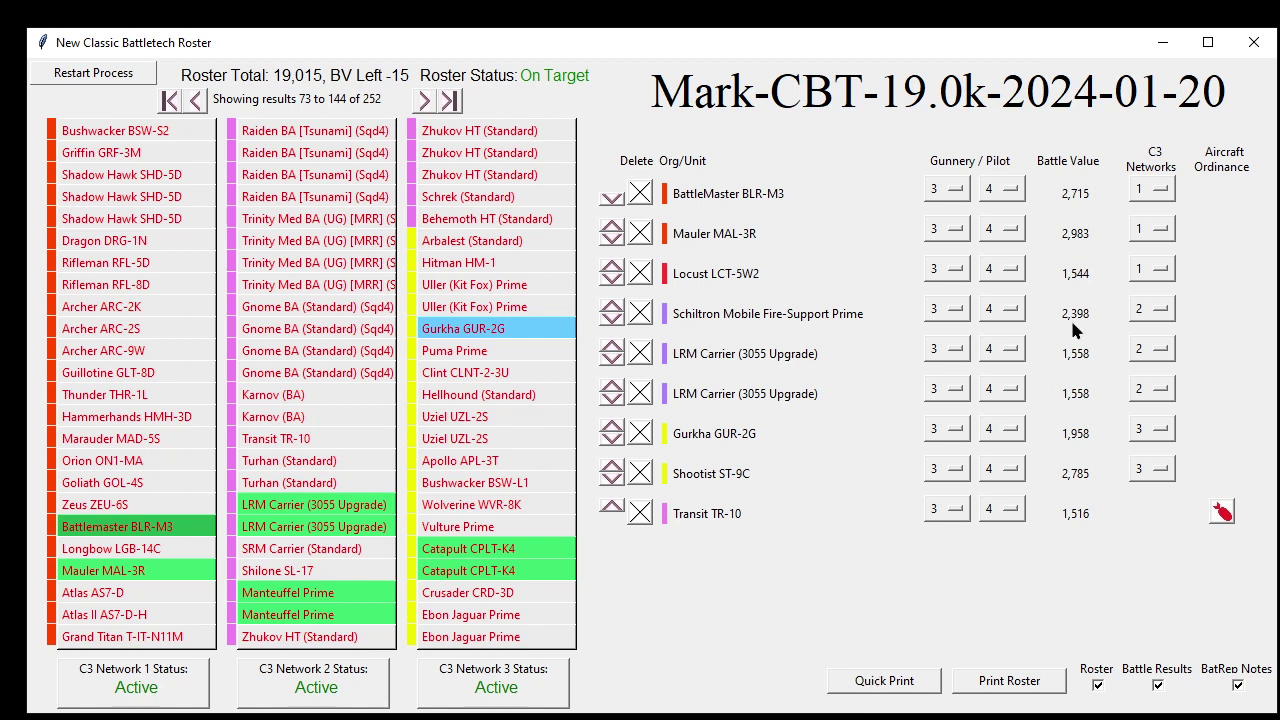
Close the Classic BattleTech roster and start a new Alpha Strike roster.
click(1262, 56)
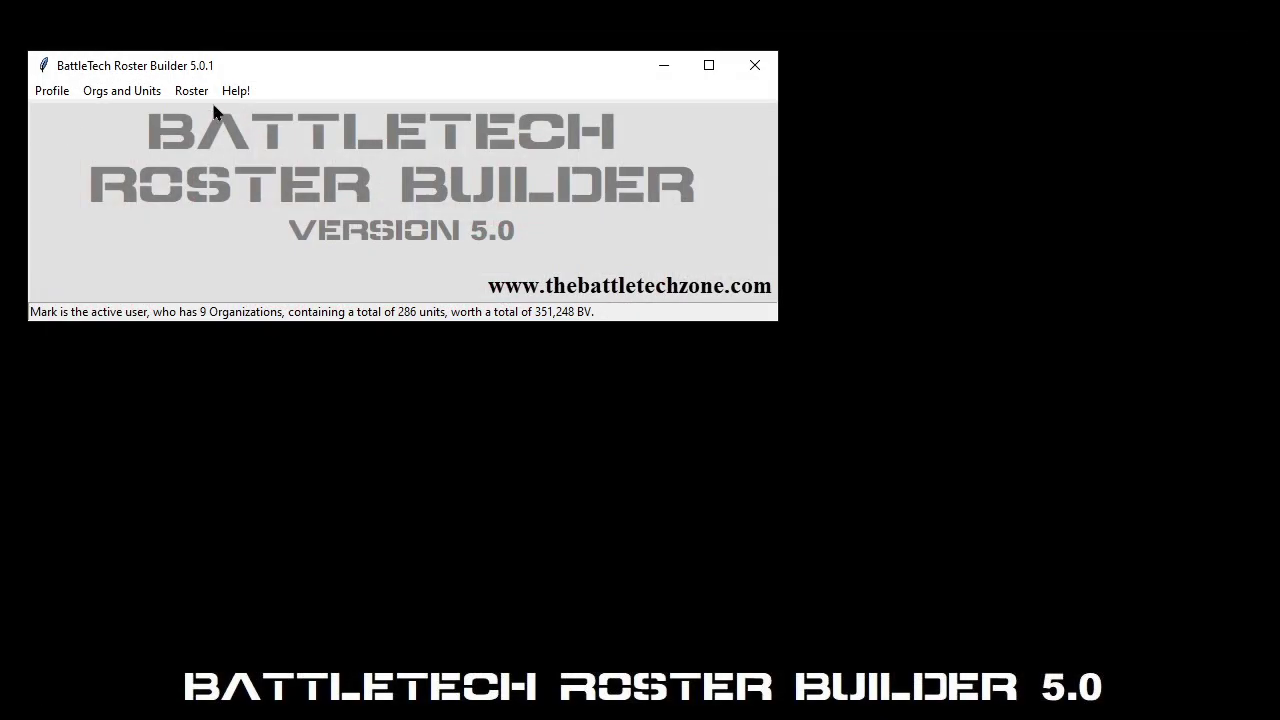
click(194, 95)
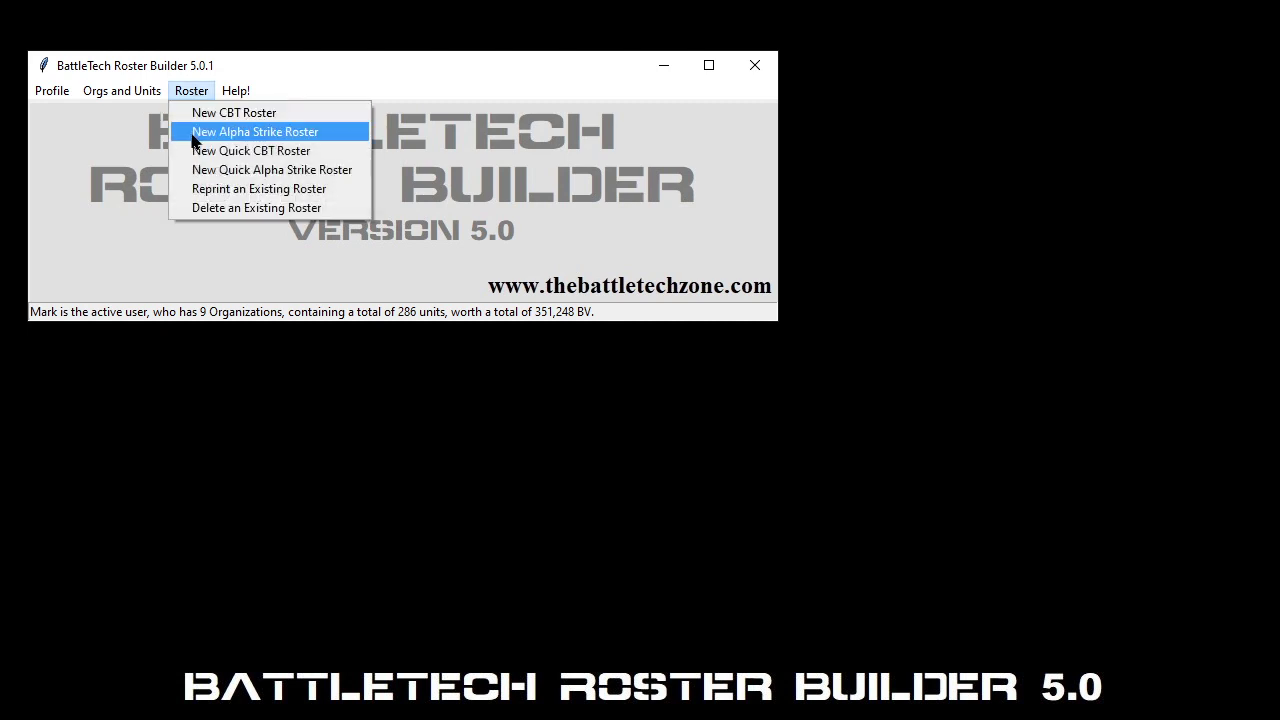
click(195, 138)
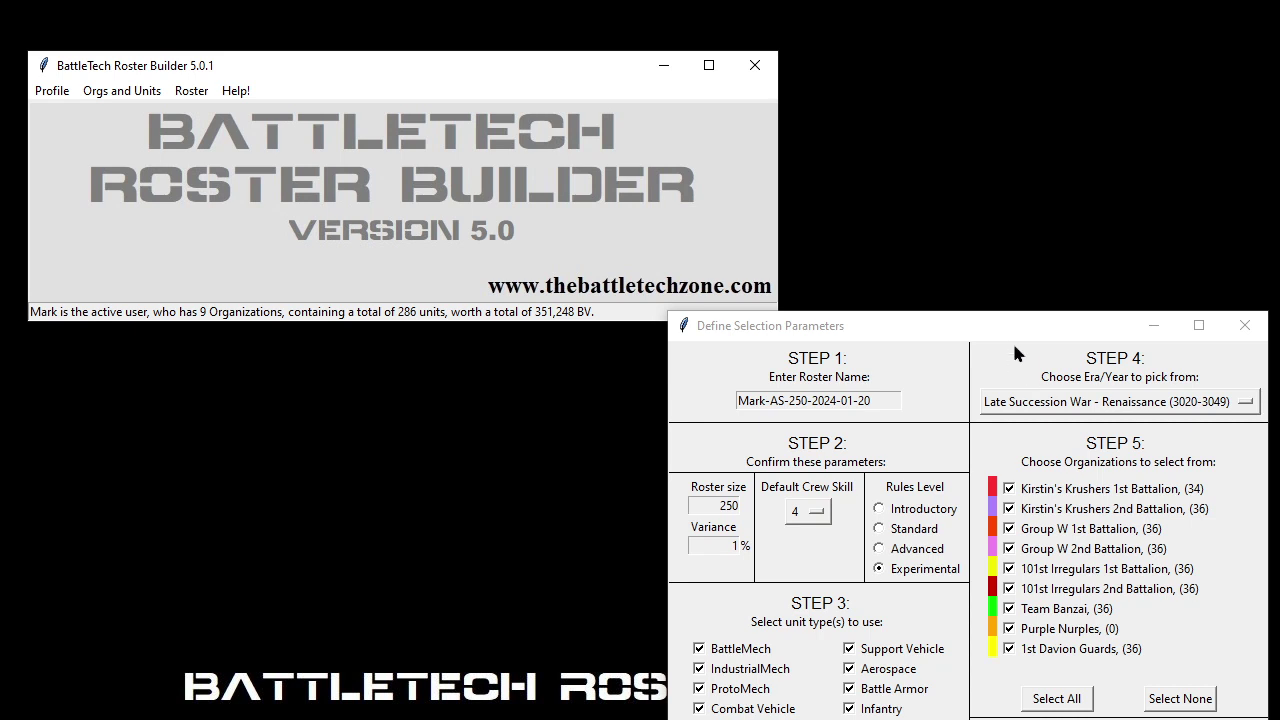
Generate the 250-point Alpha Strike unit pool for the Late Succession War - Renaissance (3020-3049) era with all unit types and organizations.
drag(1014, 333, 895, 97)
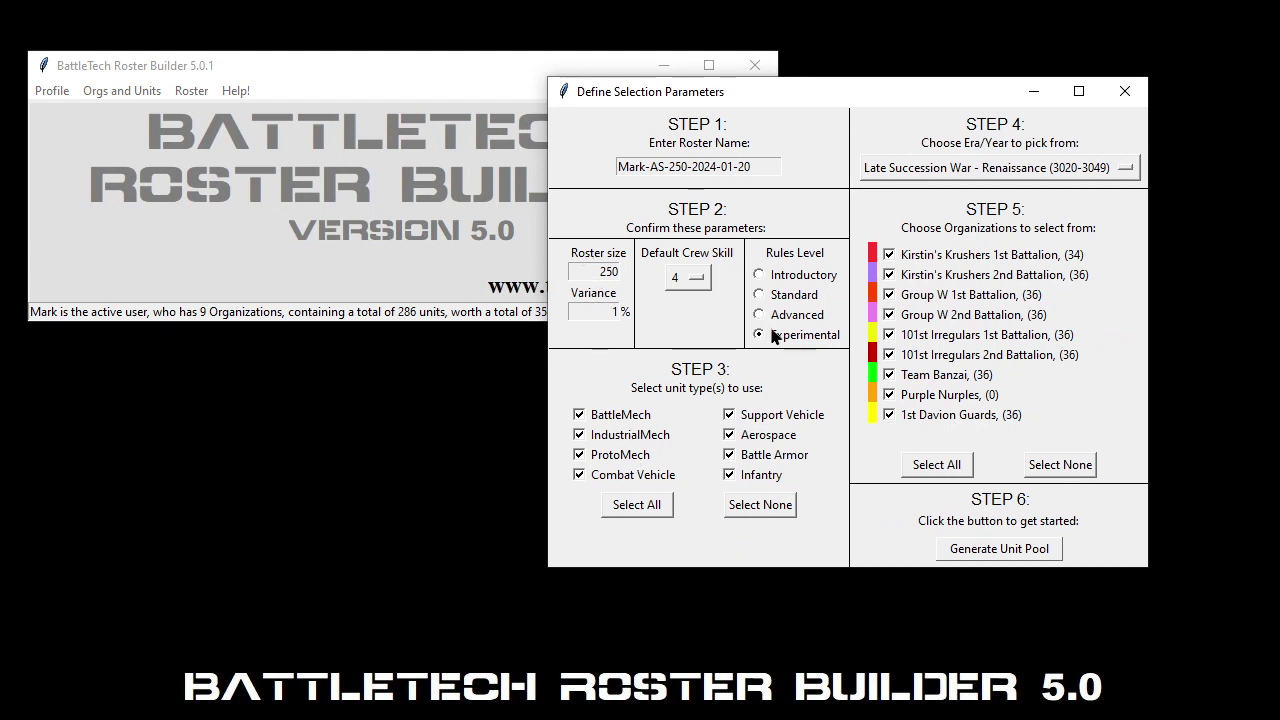
click(1012, 553)
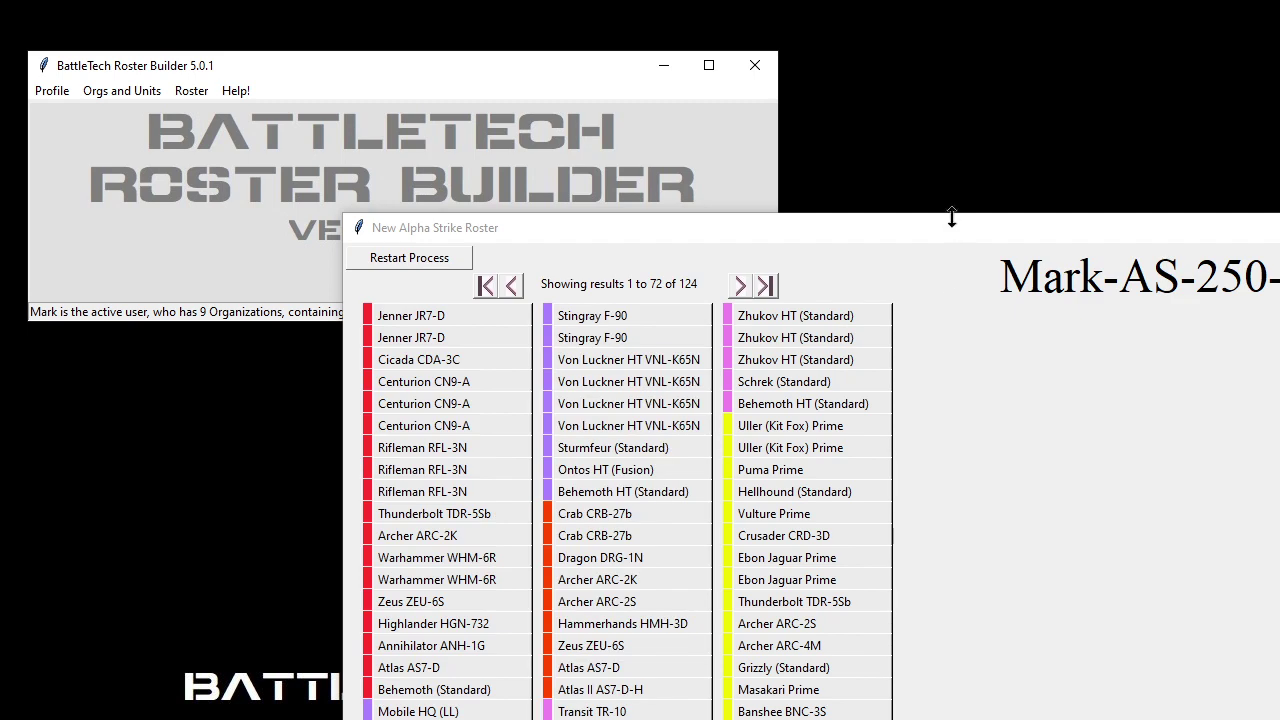
click(940, 226)
drag(938, 227, 611, 29)
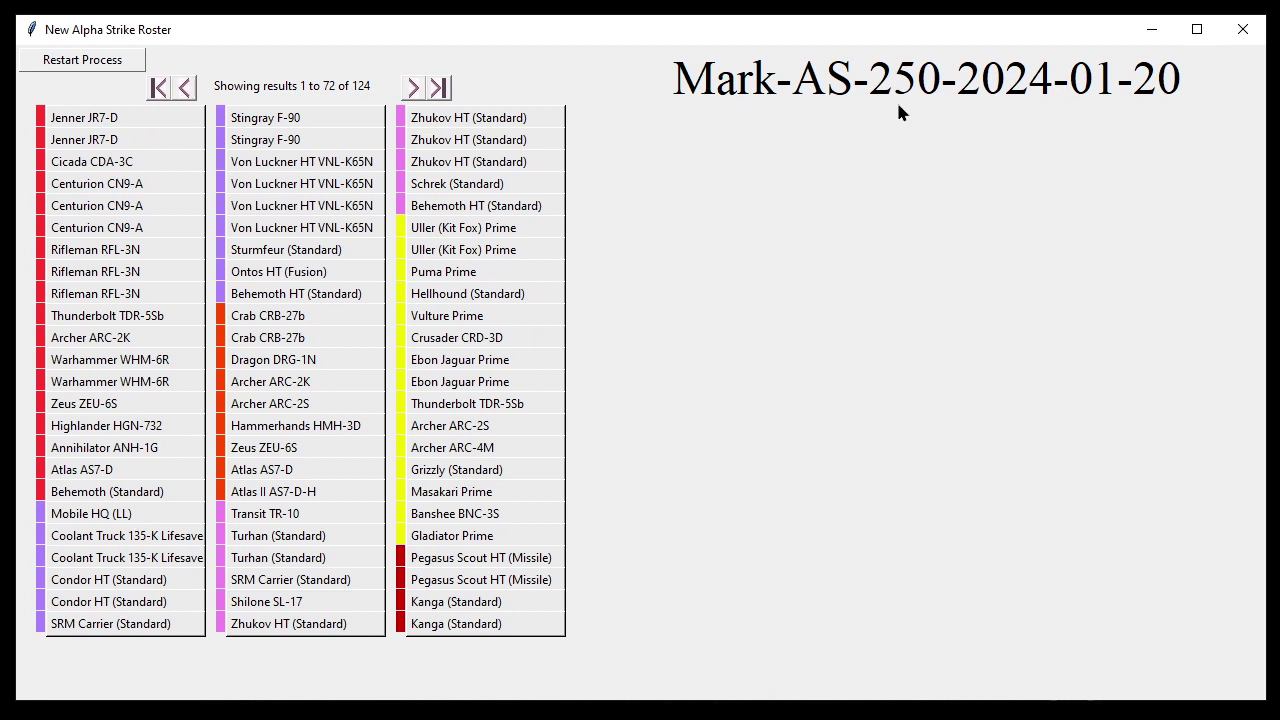
Add the Dragon DRG-1N from Group W 1st Battalion to the roster and look through the rest of the unit pool.
mouse_move(505, 187)
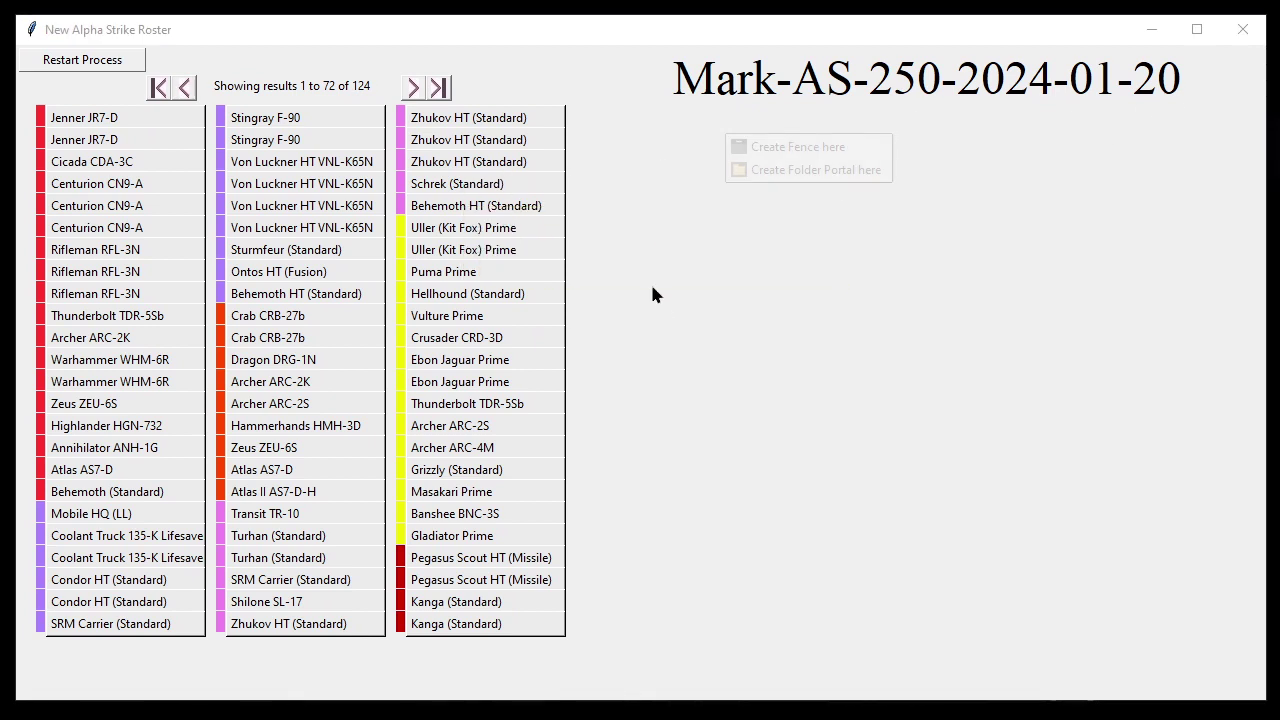
click(658, 304)
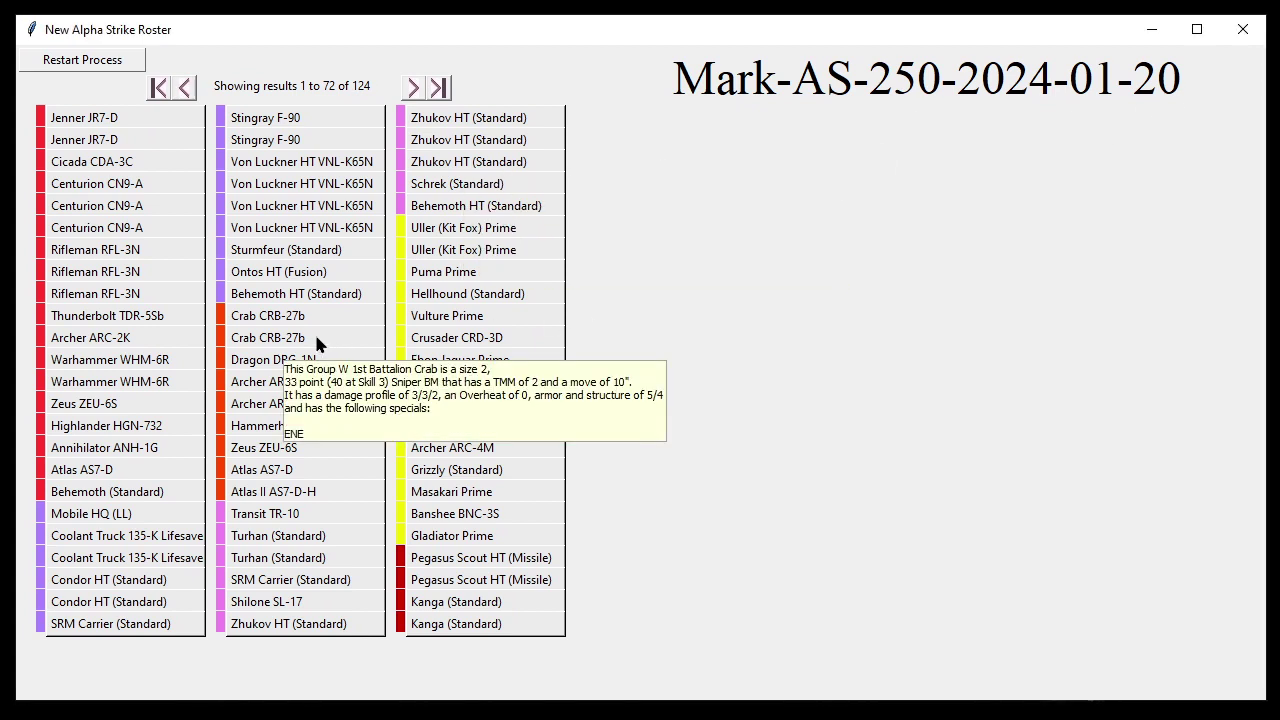
mouse_move(312, 364)
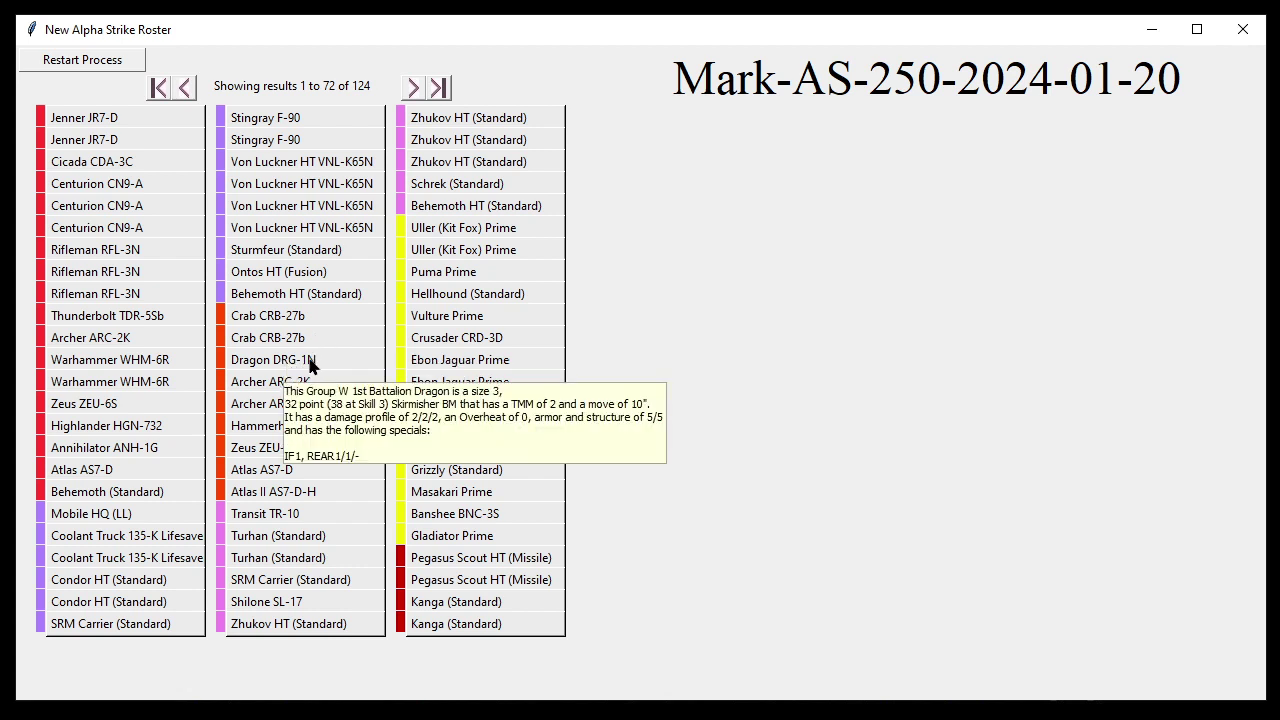
click(279, 366)
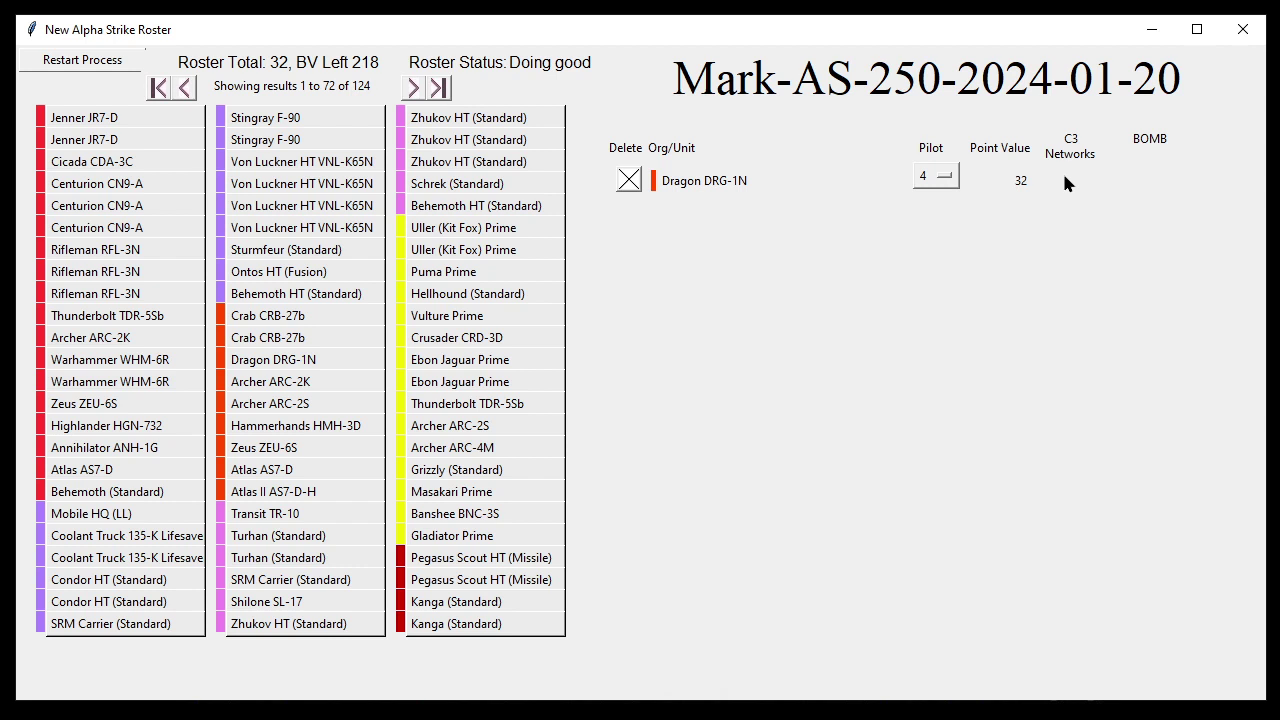
mouse_move(477, 565)
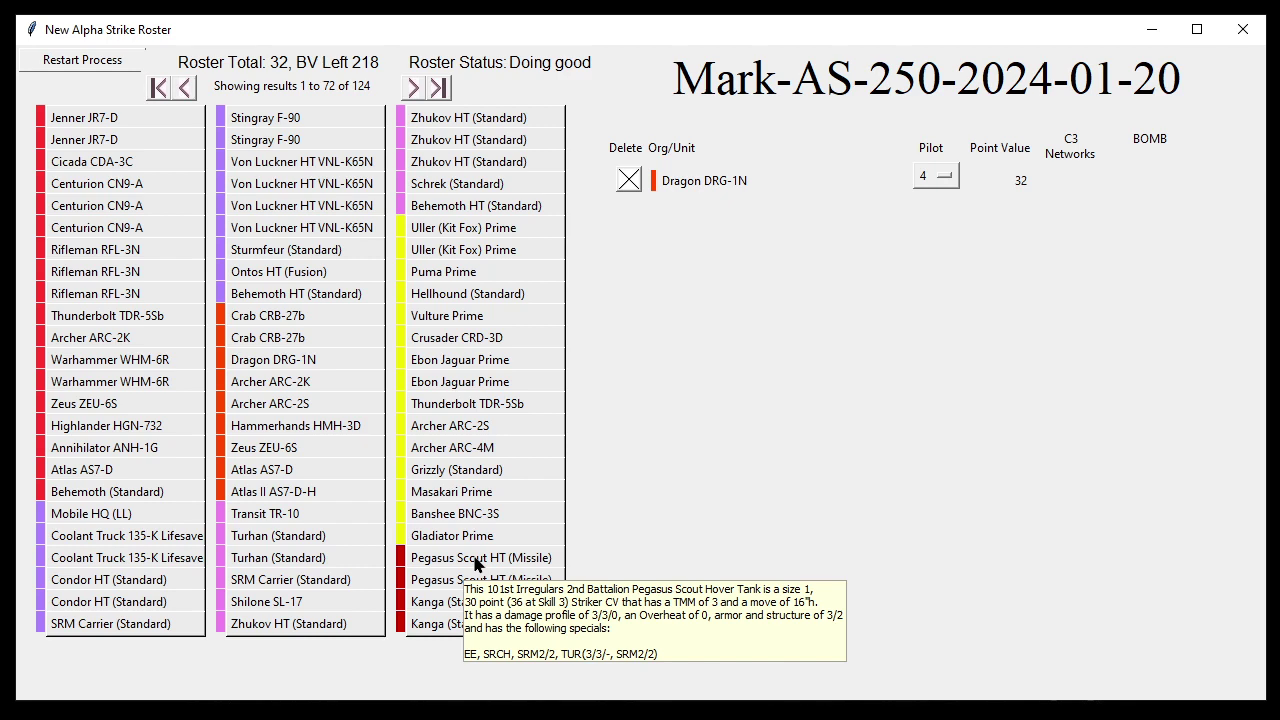
click(413, 88)
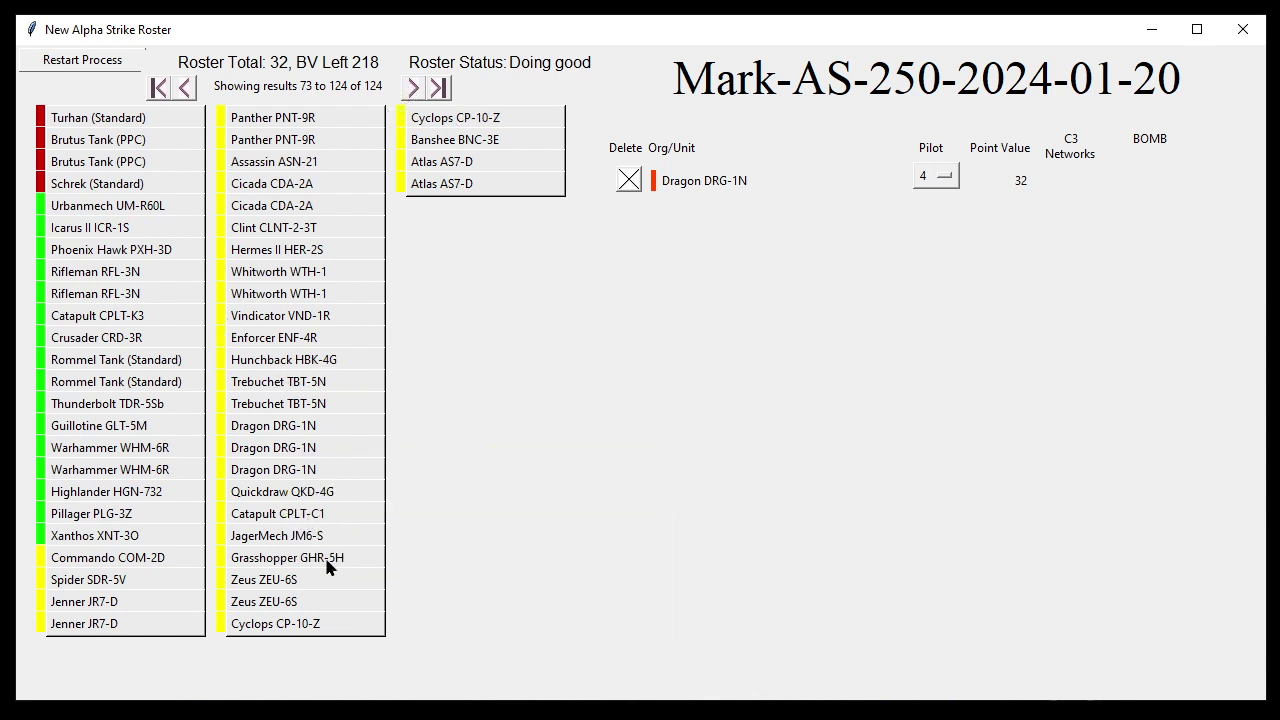
mouse_move(181, 279)
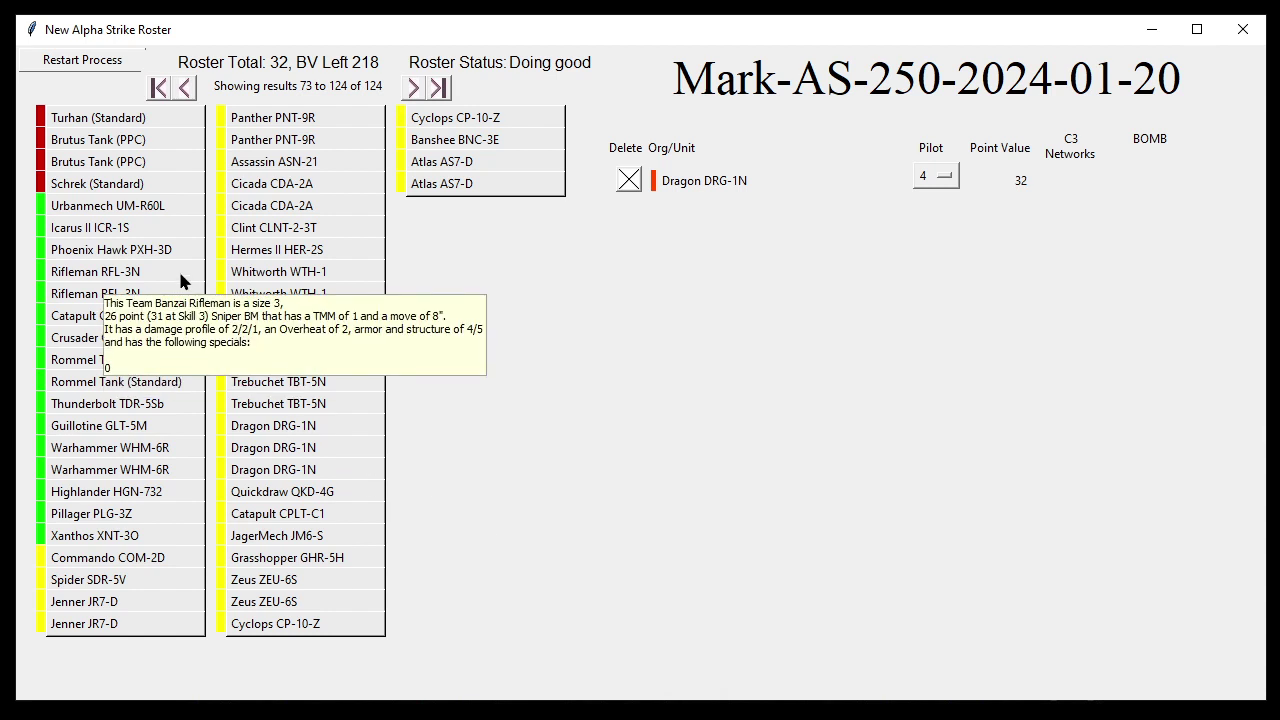
Restart the Alpha Strike roster and generate a unit pool of only Aerospace units from the Dark Age (3131-3150) era.
click(119, 66)
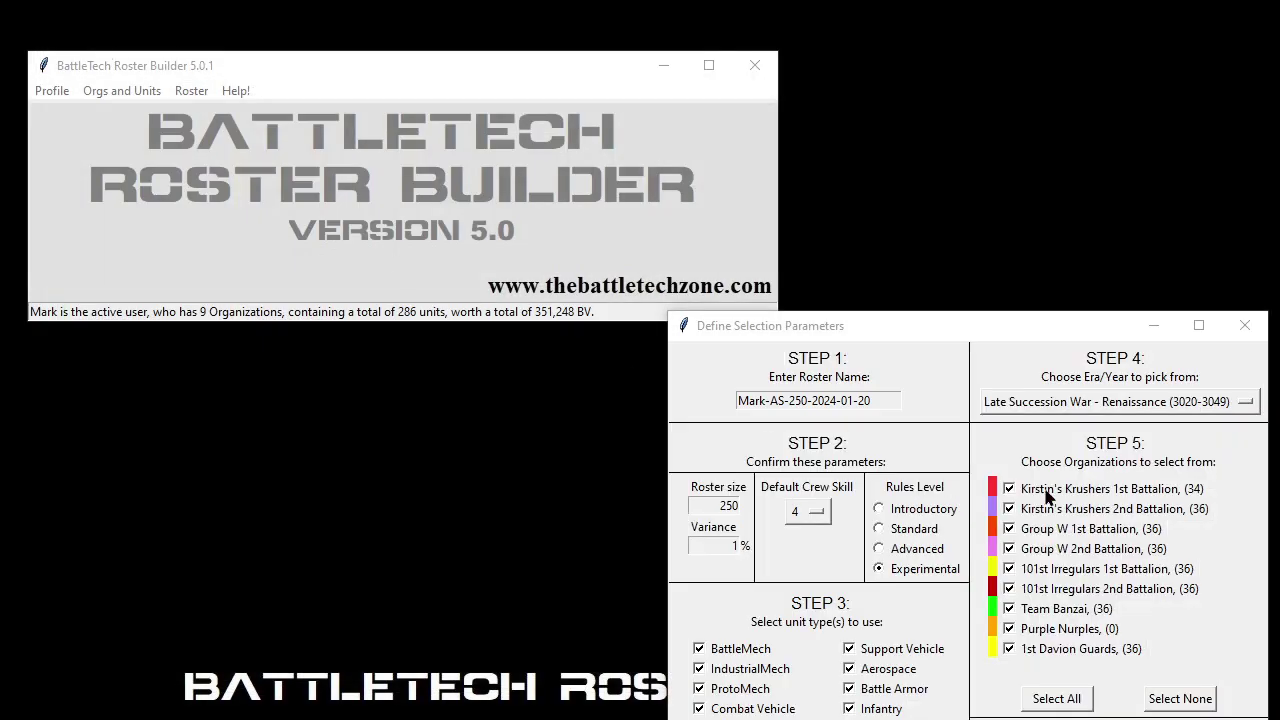
click(1108, 403)
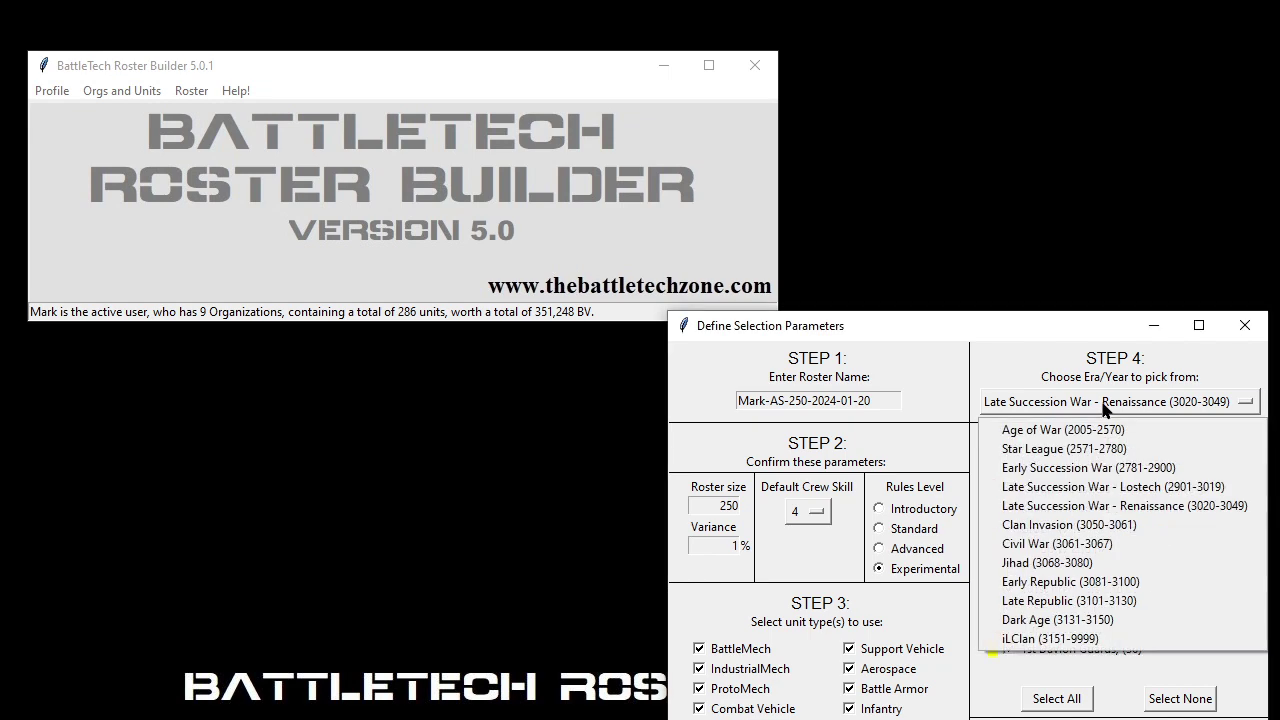
click(1087, 621)
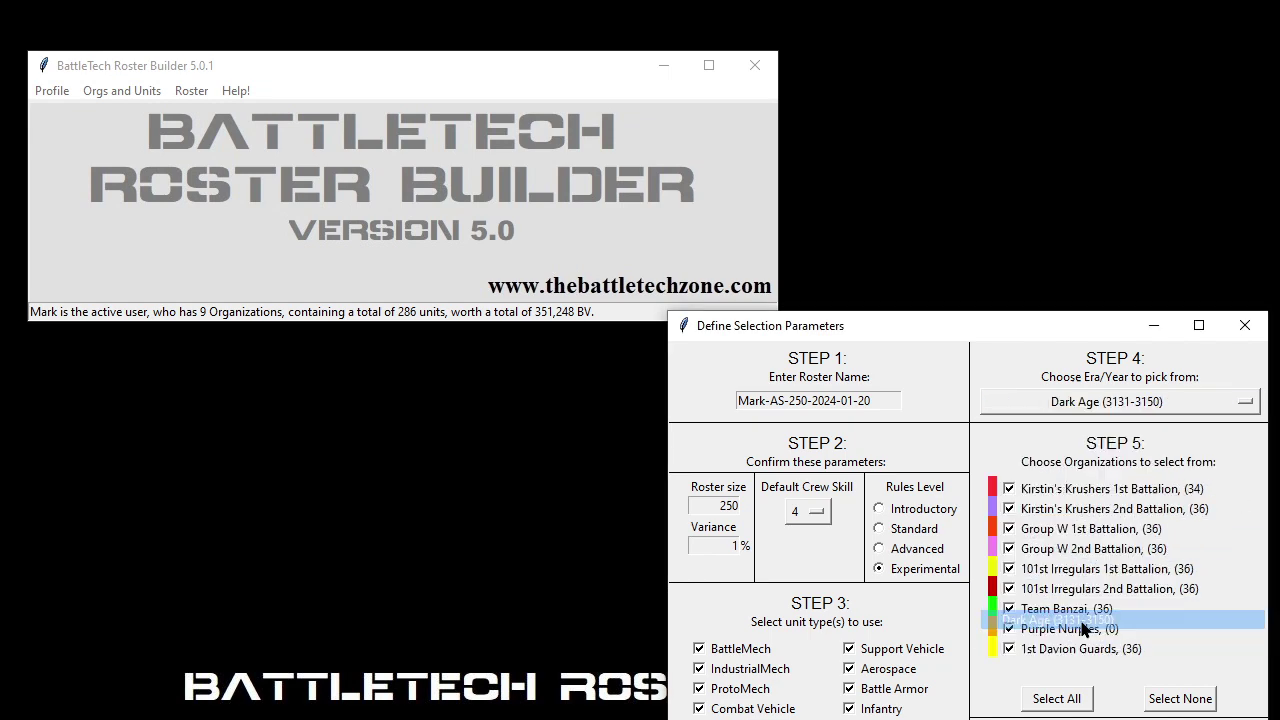
drag(1063, 323, 973, 109)
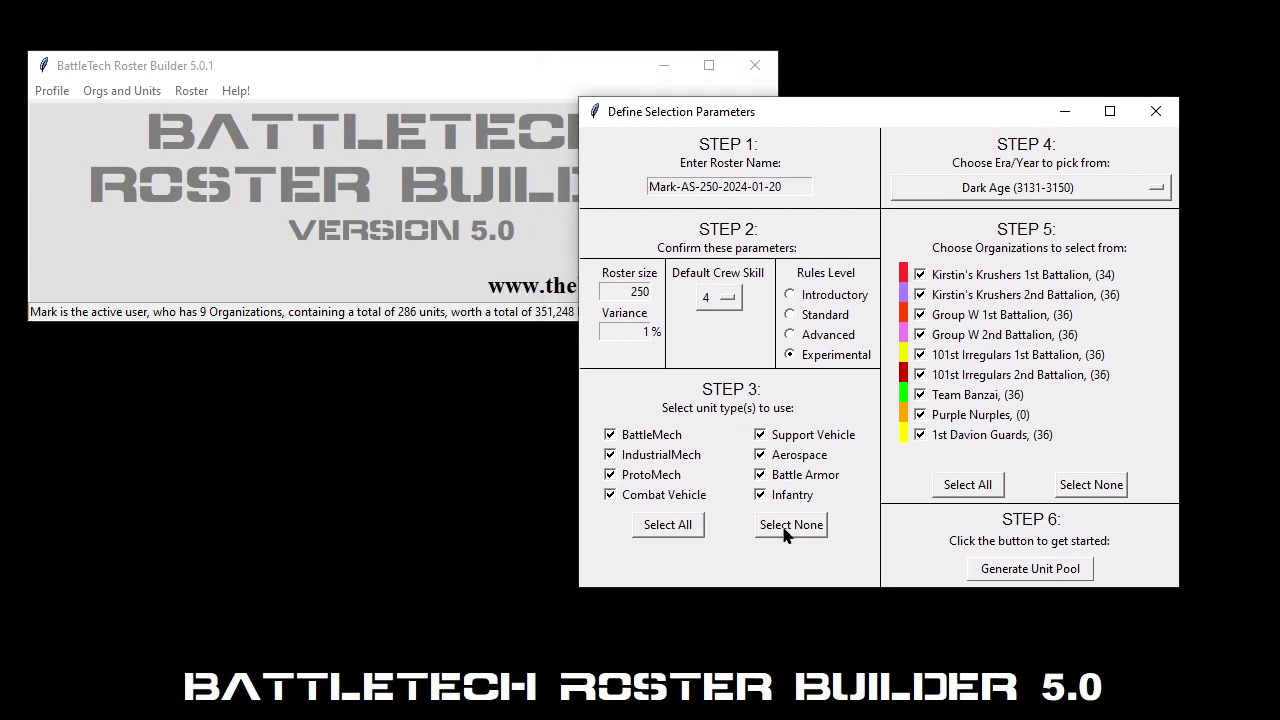
click(759, 456)
click(1036, 570)
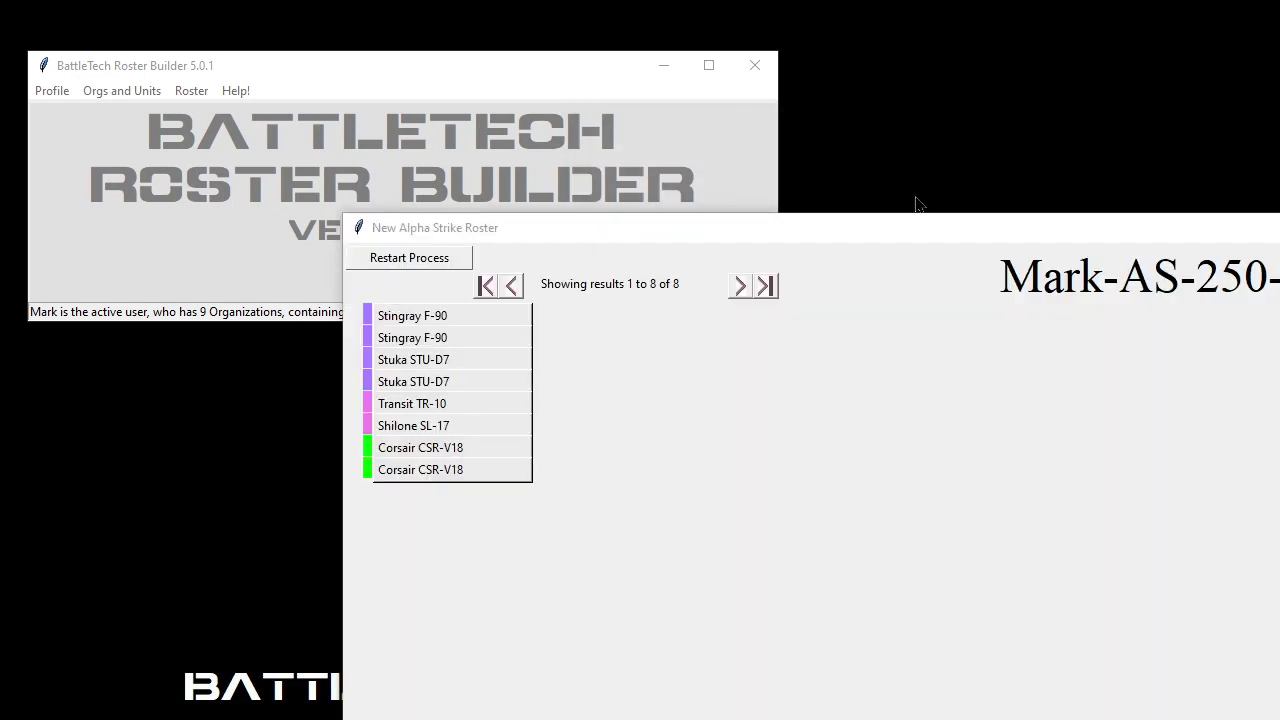
drag(921, 228, 588, 30)
Add the Transit TR-10 to the Alpha Strike roster twice, checking the BOMB options of the first one.
click(84, 208)
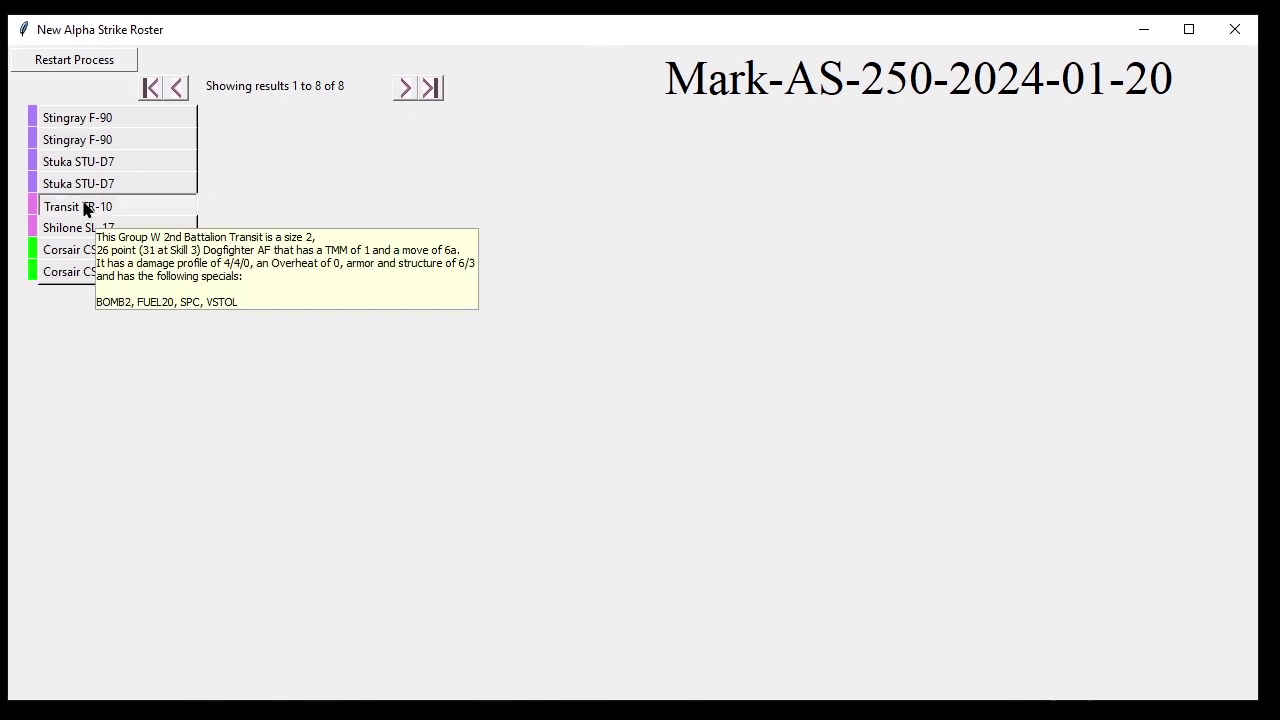
click(1161, 181)
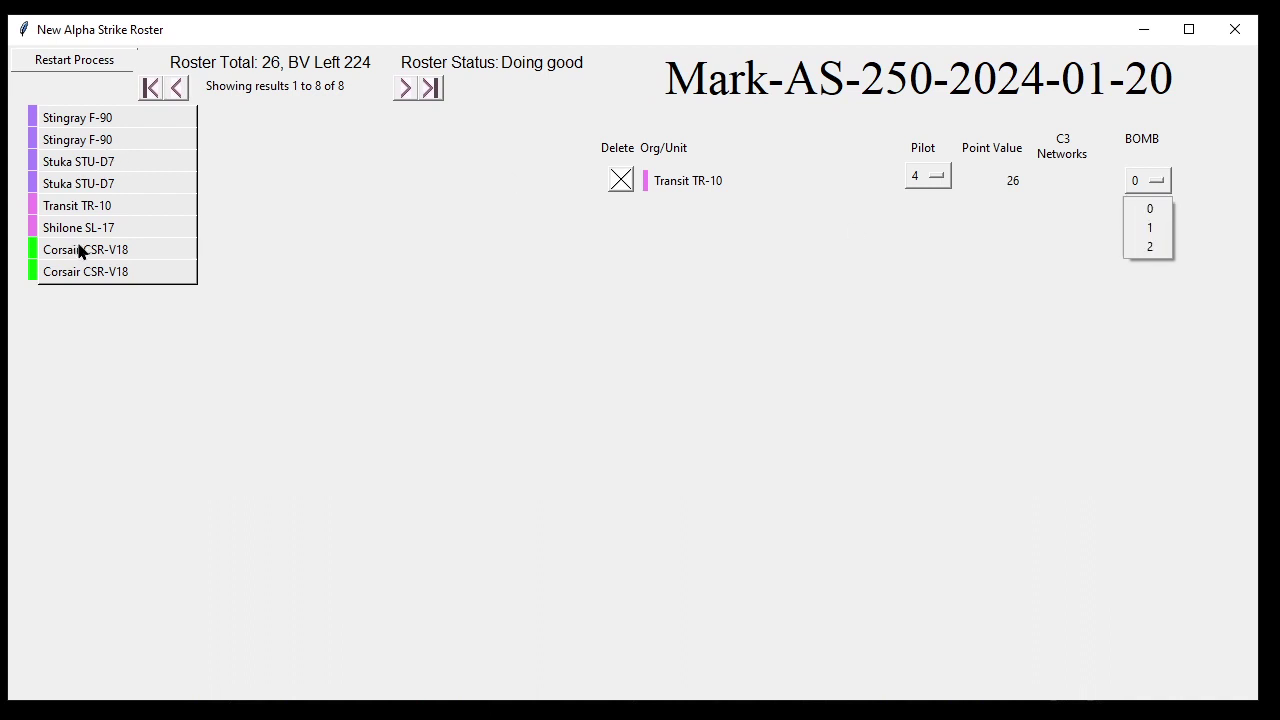
click(82, 210)
click(85, 207)
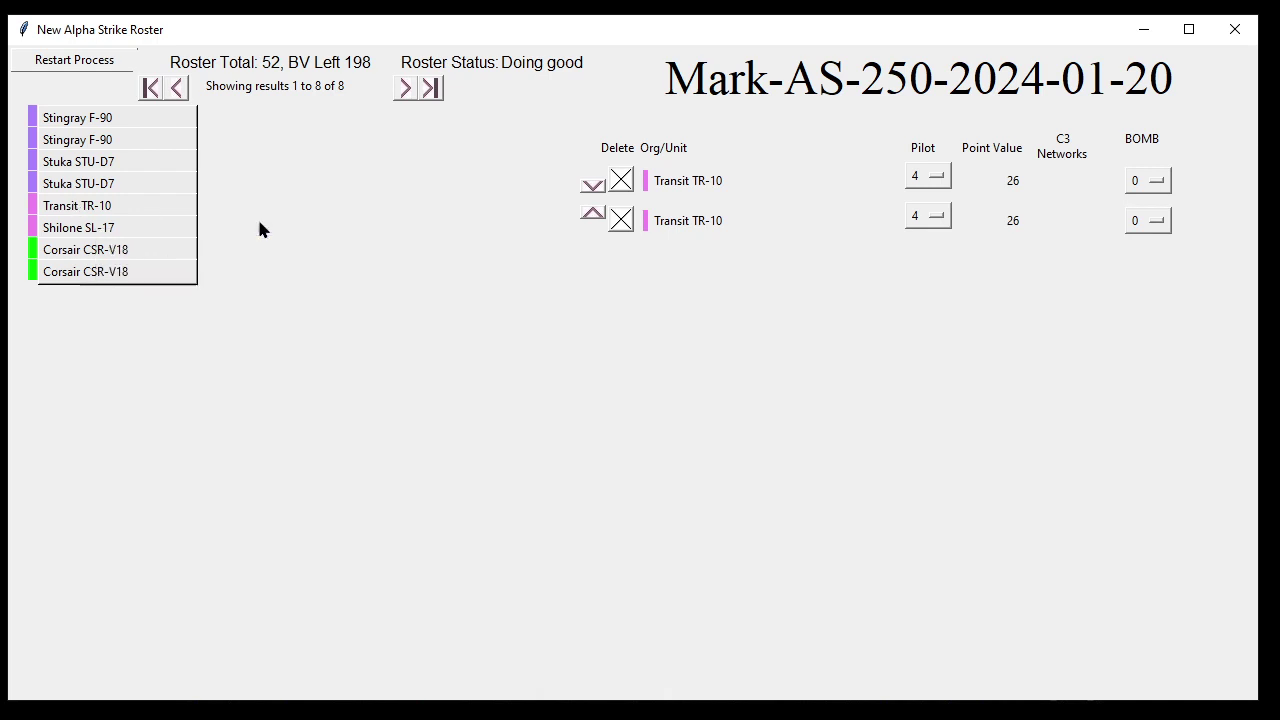
Check the first Transit TR-10's BOMB options, then discard the Alpha Strike roster by restarting the process and closing its selection parameters.
click(1160, 184)
click(1123, 398)
click(74, 62)
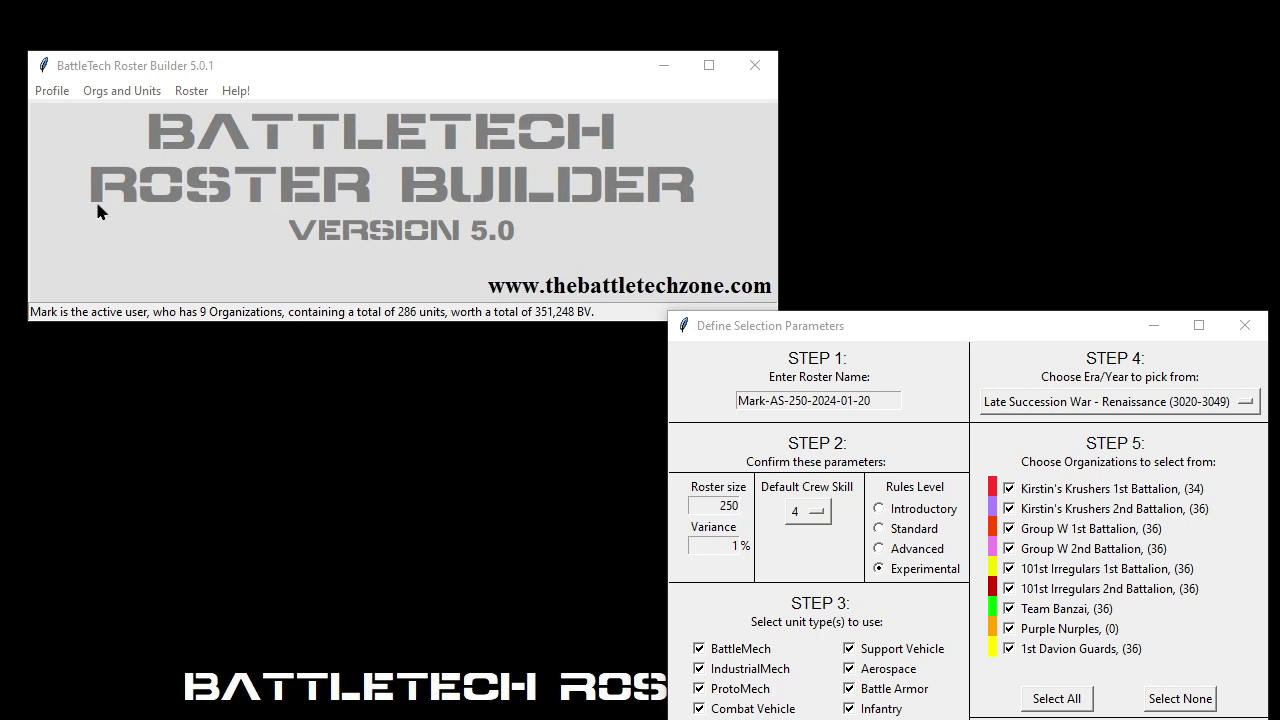
click(1017, 325)
drag(1017, 330, 841, 111)
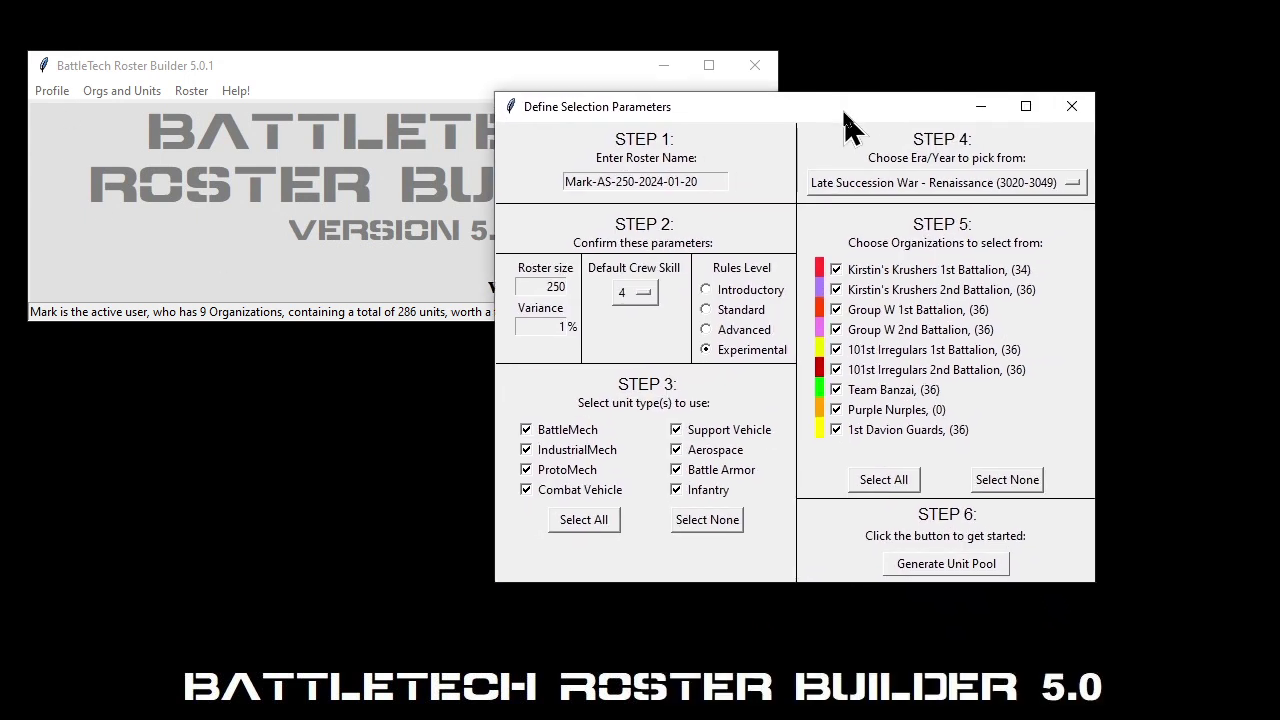
click(1068, 107)
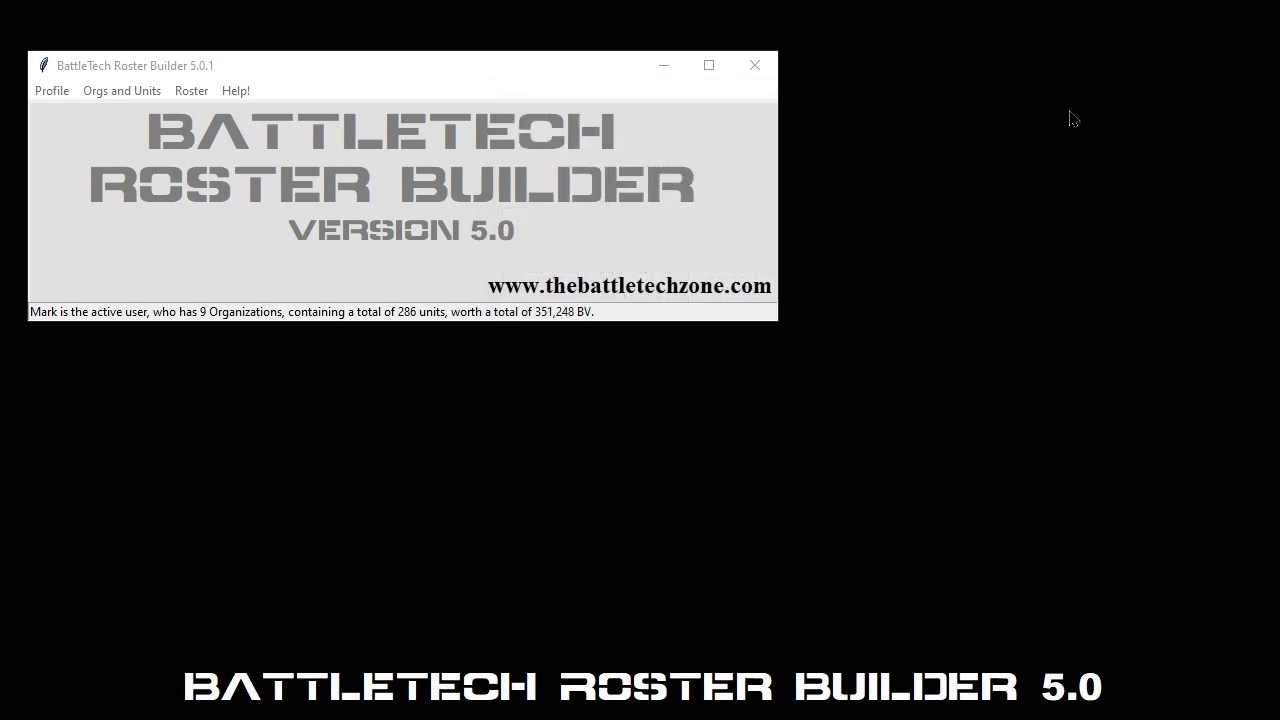
Review the roster commands and help topics, read the Data Privacy policy, and close it.
click(189, 91)
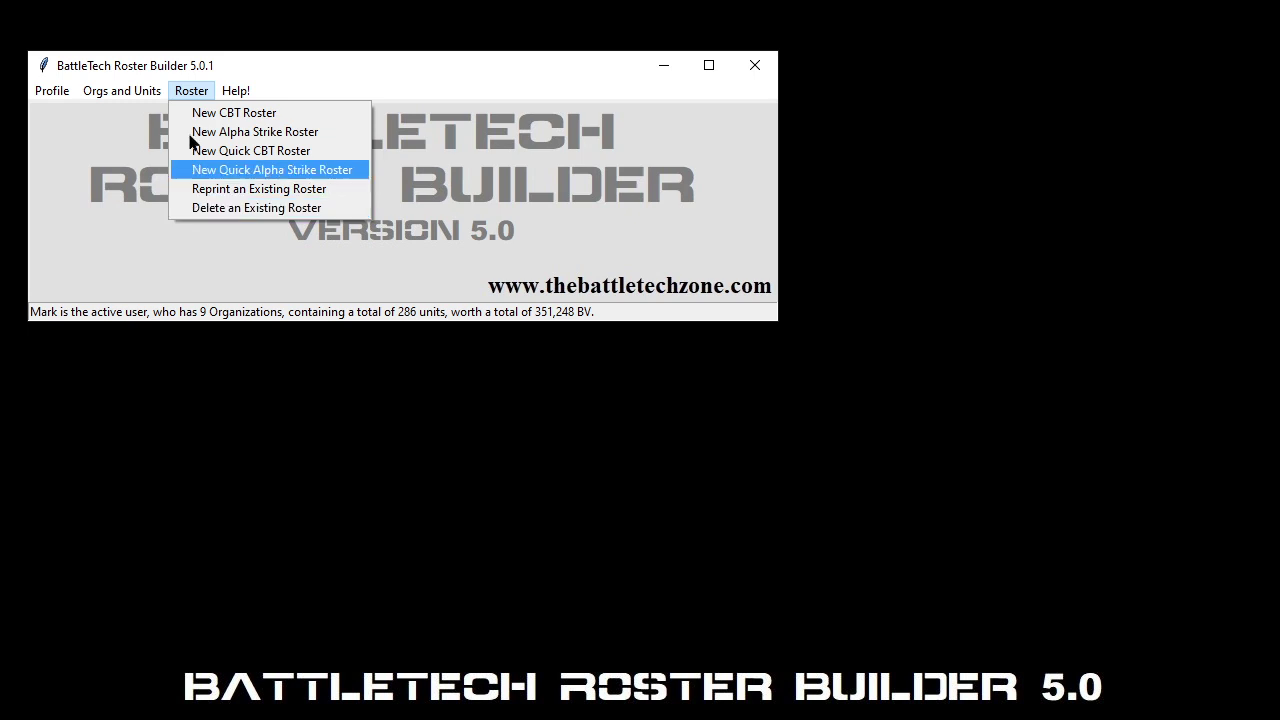
mouse_move(224, 91)
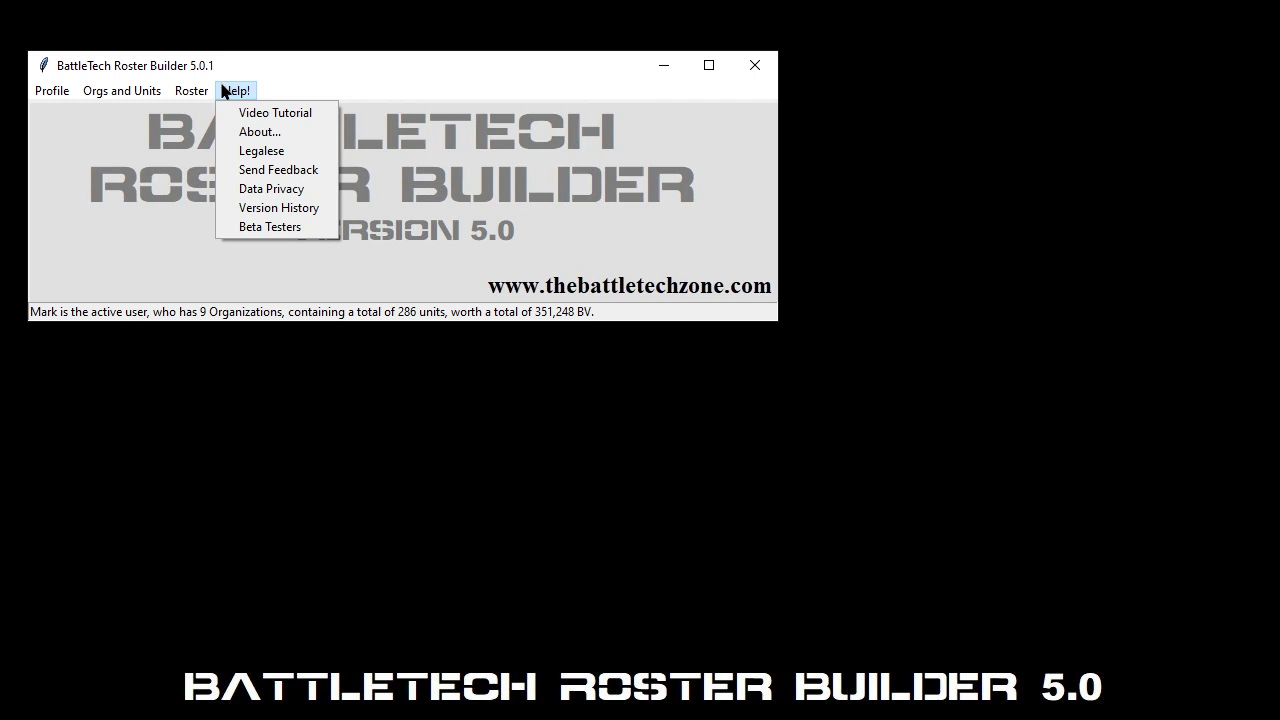
click(229, 194)
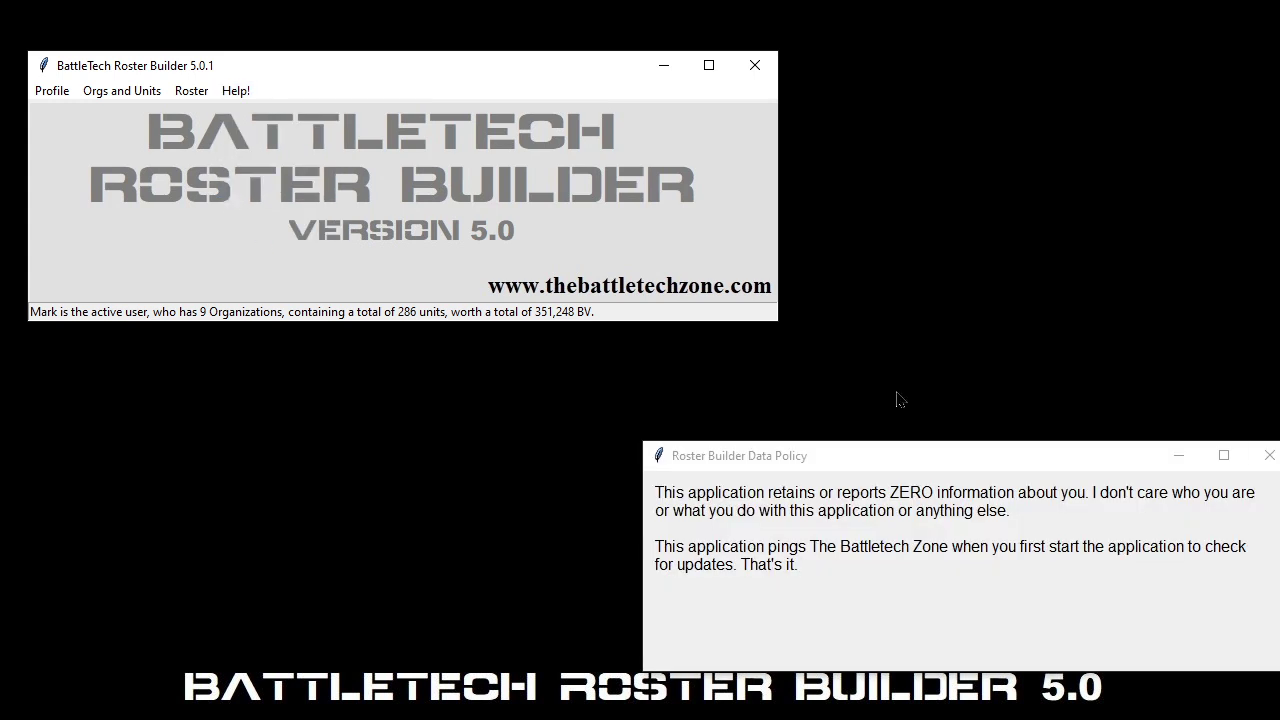
drag(1115, 460, 949, 314)
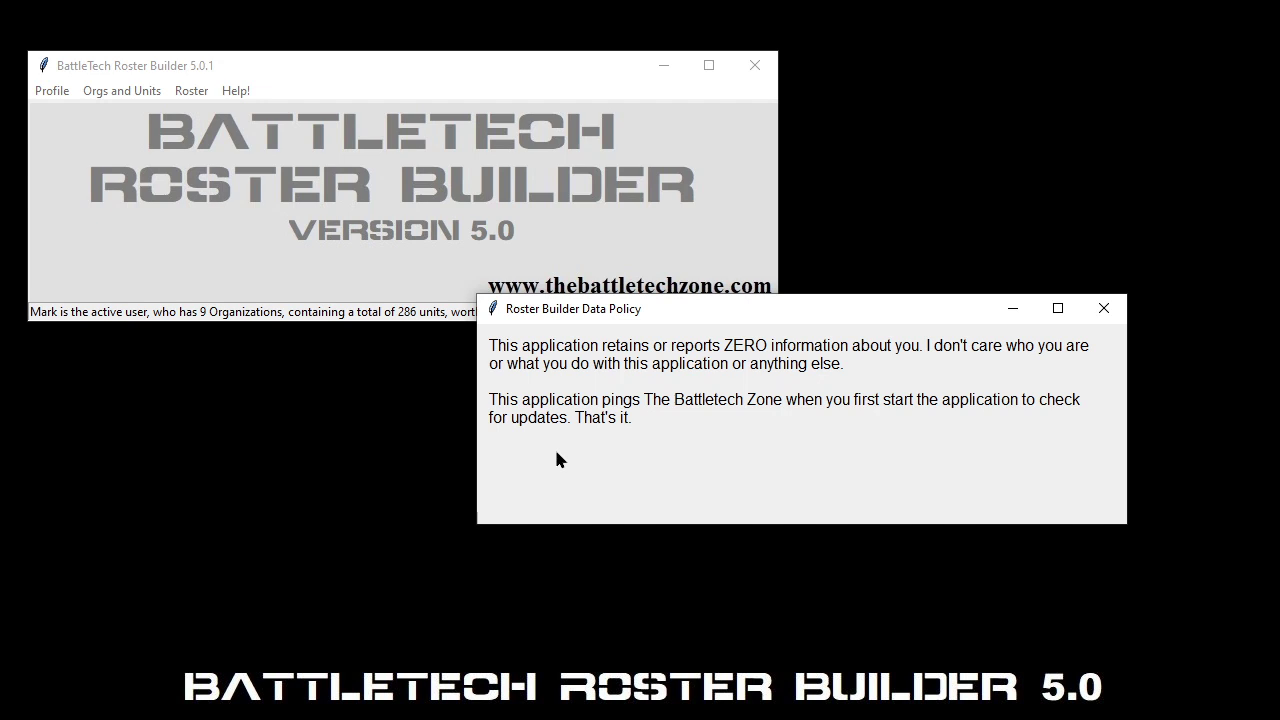
click(1104, 309)
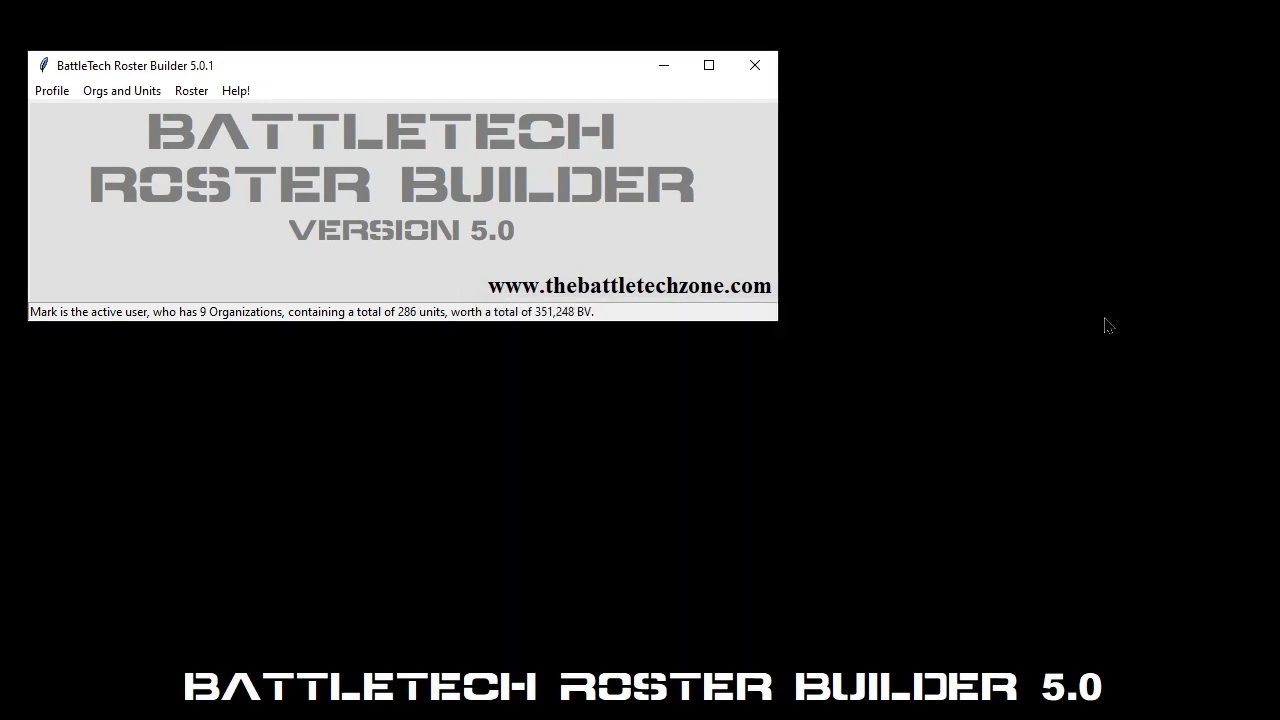
Read the Legalese notice about the application's copyright and data sources, and close it.
click(221, 93)
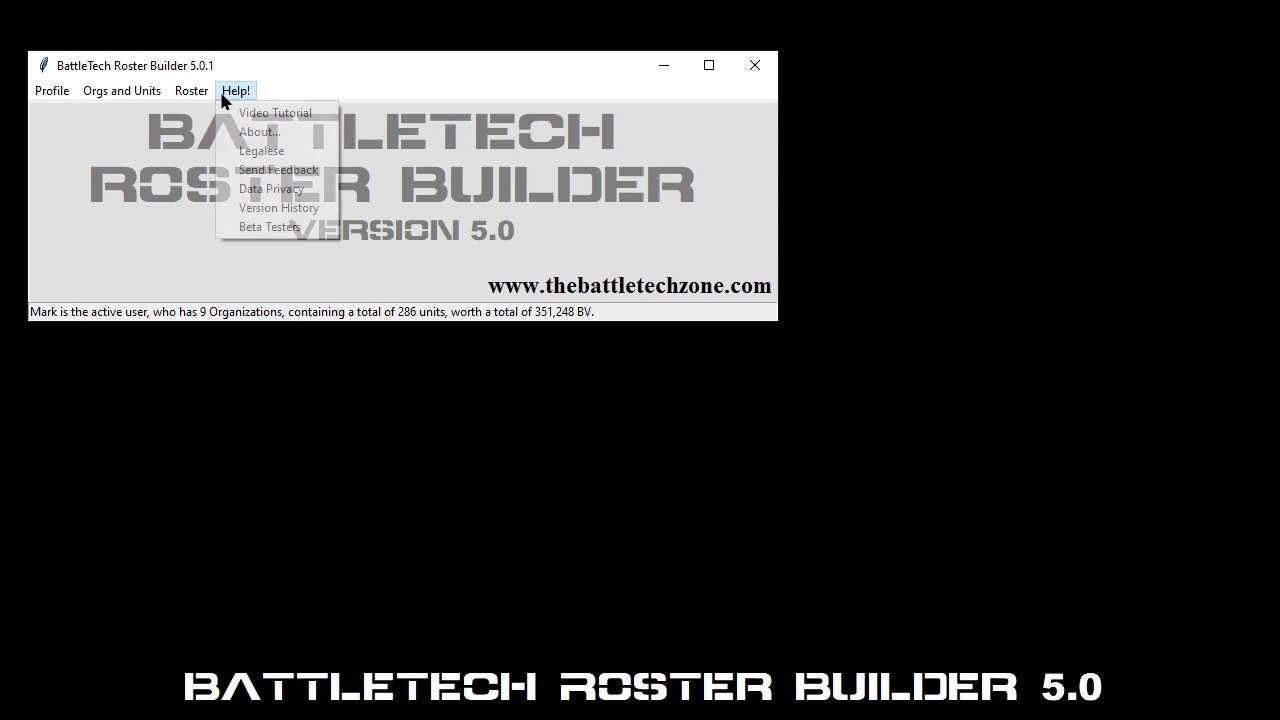
click(221, 149)
drag(942, 445, 767, 329)
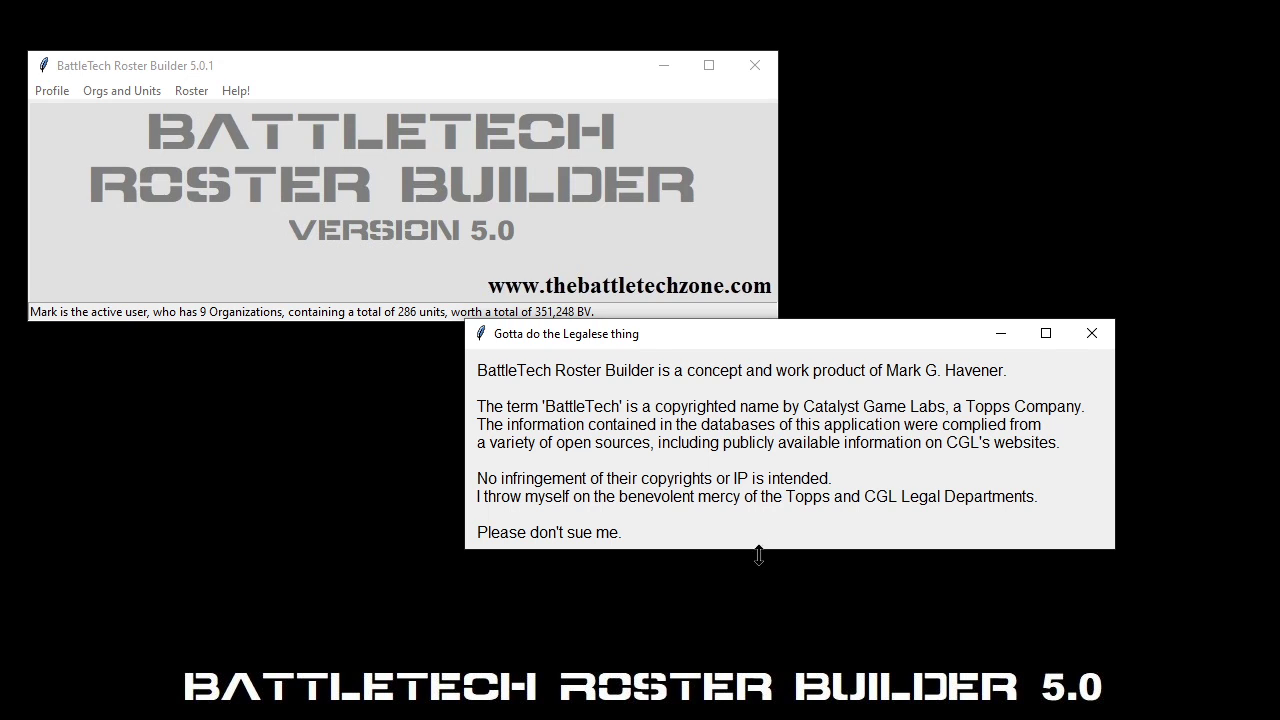
click(1092, 335)
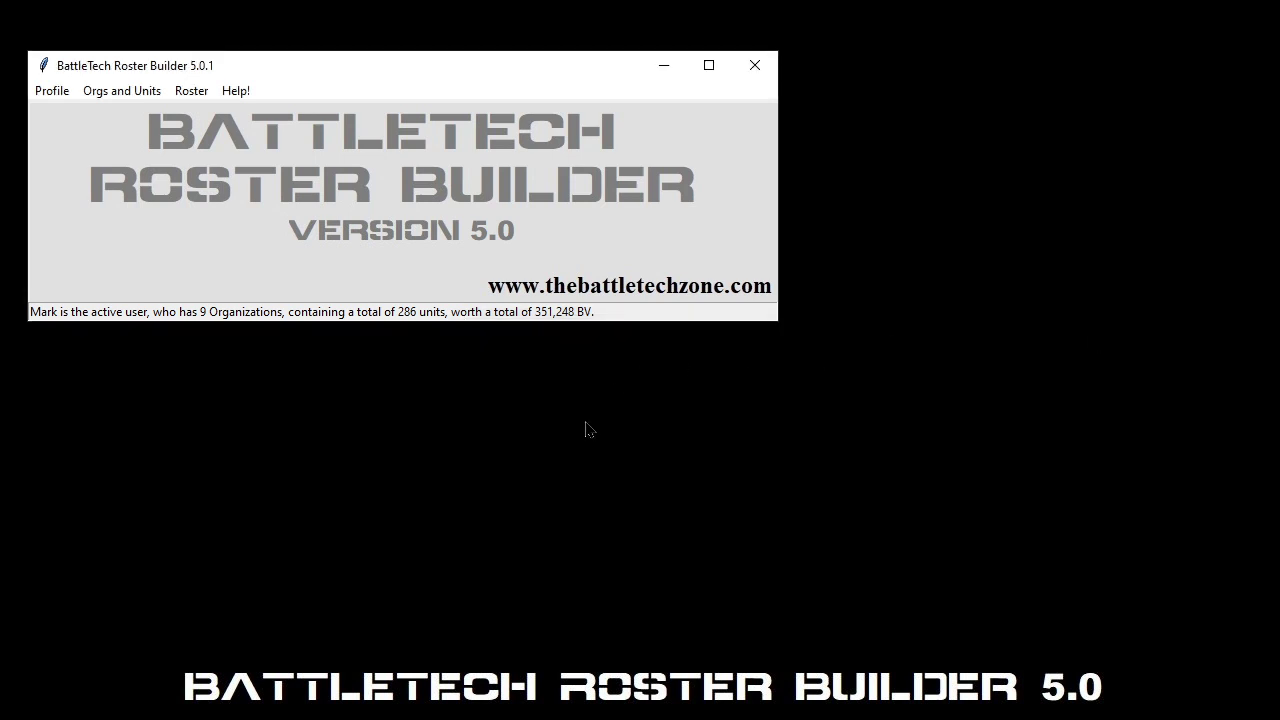